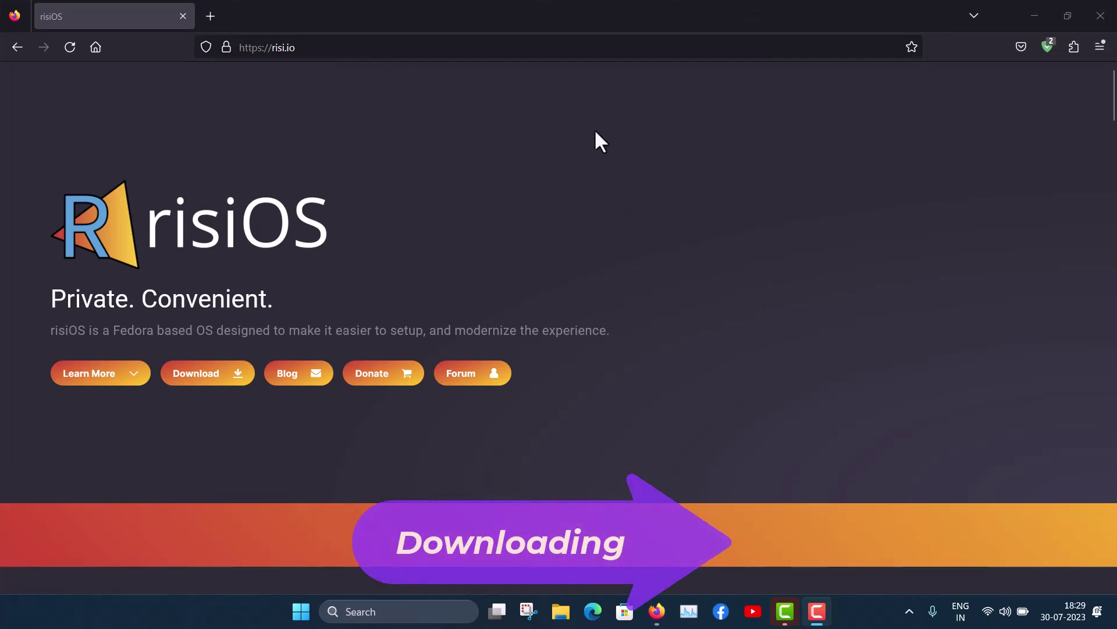
# Review the feature overview on the risiOS homepage and go to the site's download section
pyautogui.scroll(-6, 358, 277)
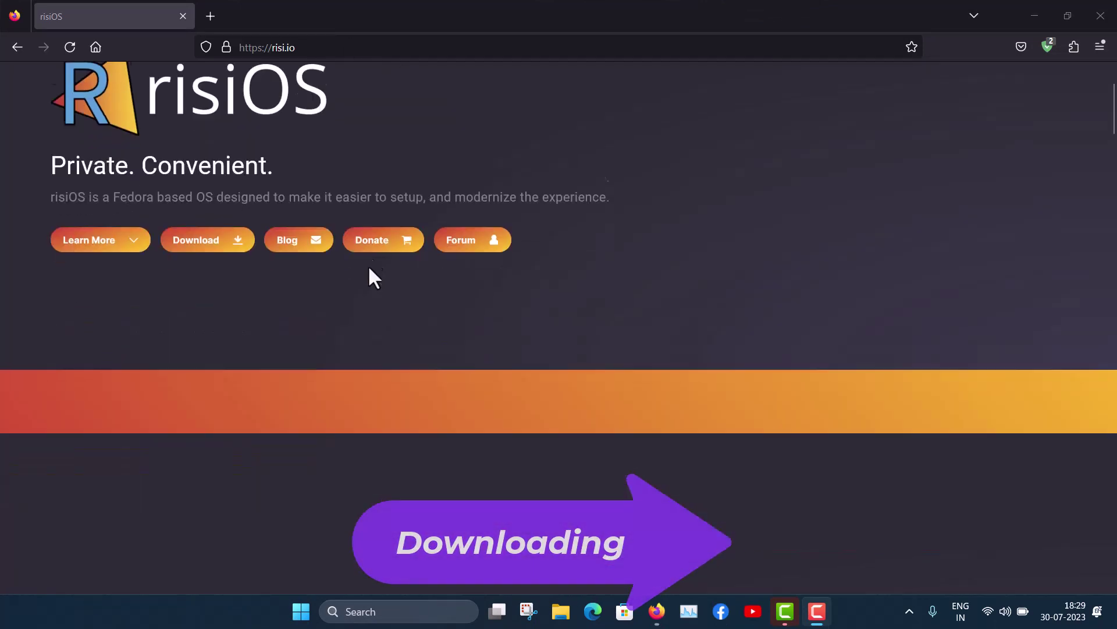
pyautogui.scroll(-1, 483, 279)
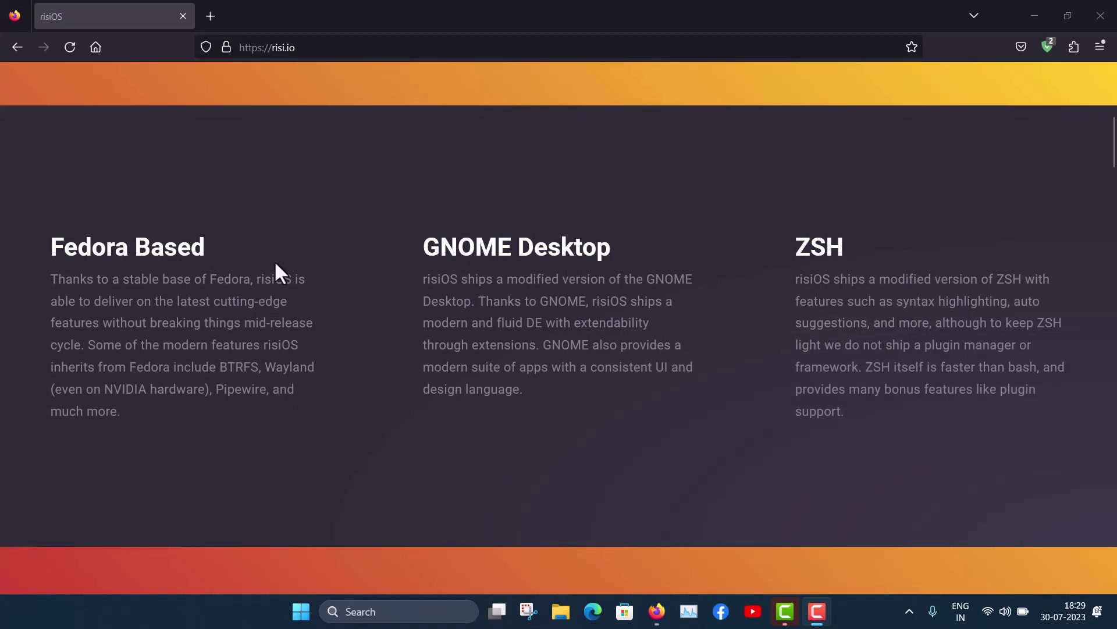
pyautogui.doubleClick(122, 389)
pyautogui.click(177, 387)
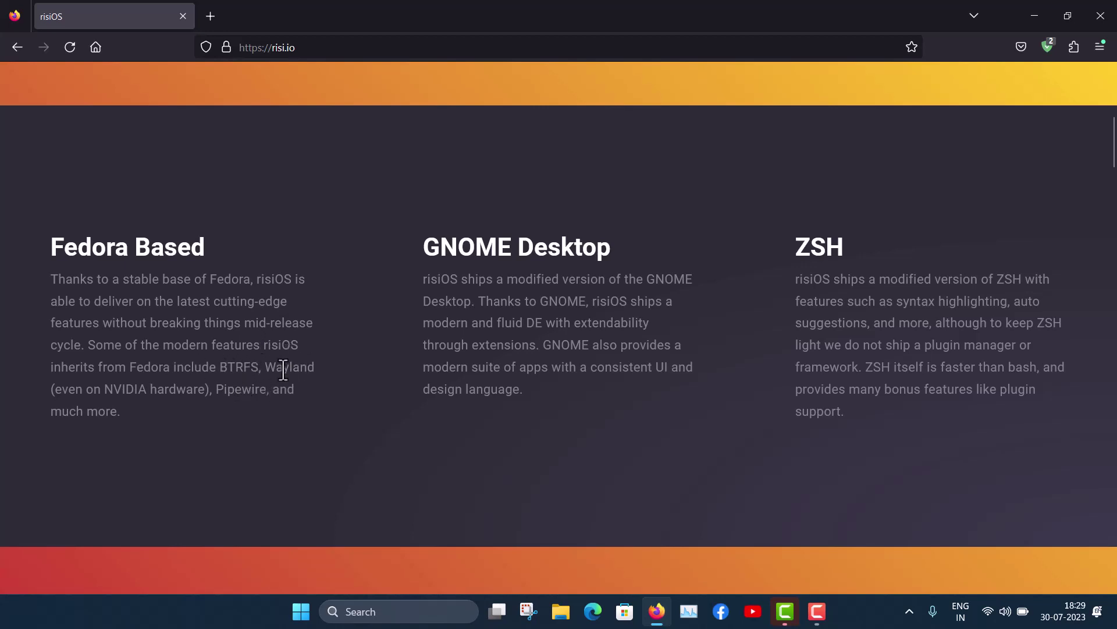
pyautogui.scroll(10, 308, 327)
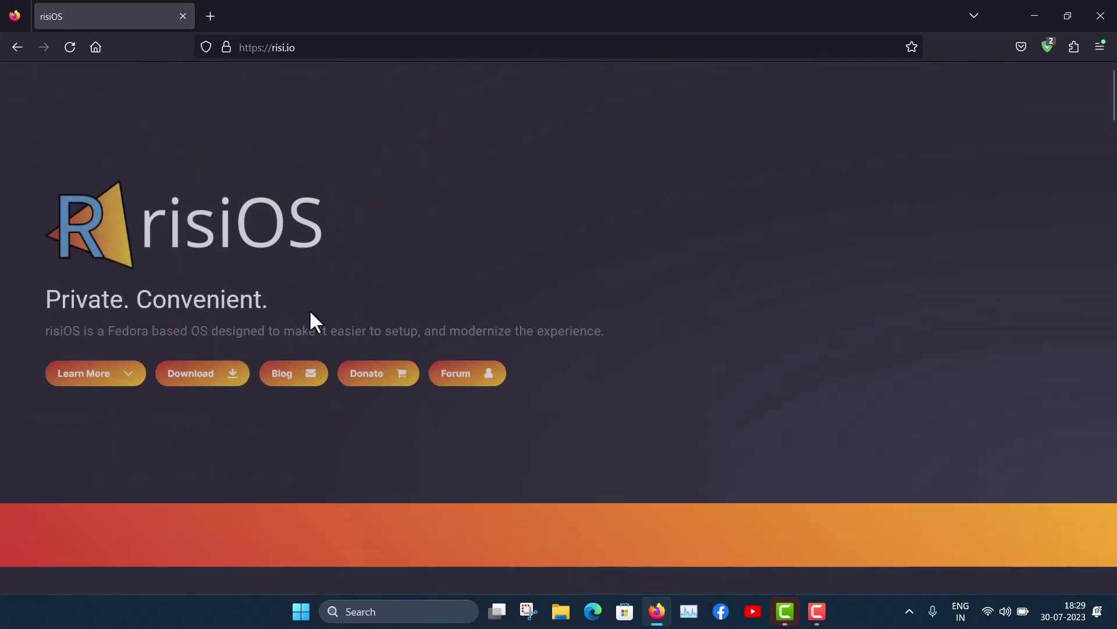
pyautogui.click(205, 375)
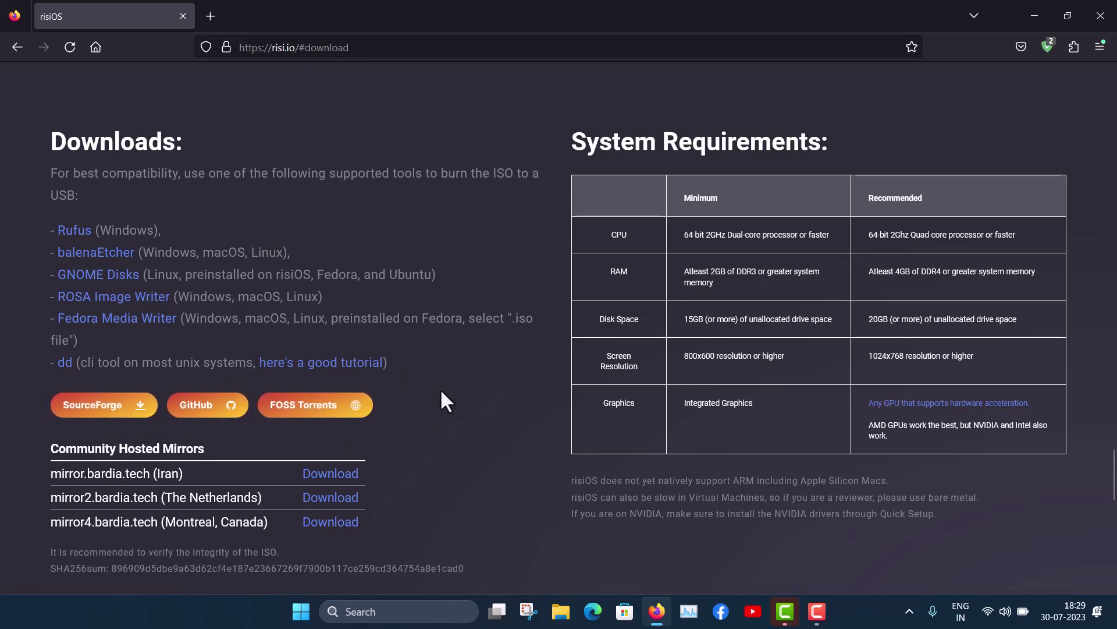
# Open the FOSS Torrents page for risiOS and go to its download options
pyautogui.click(333, 411)
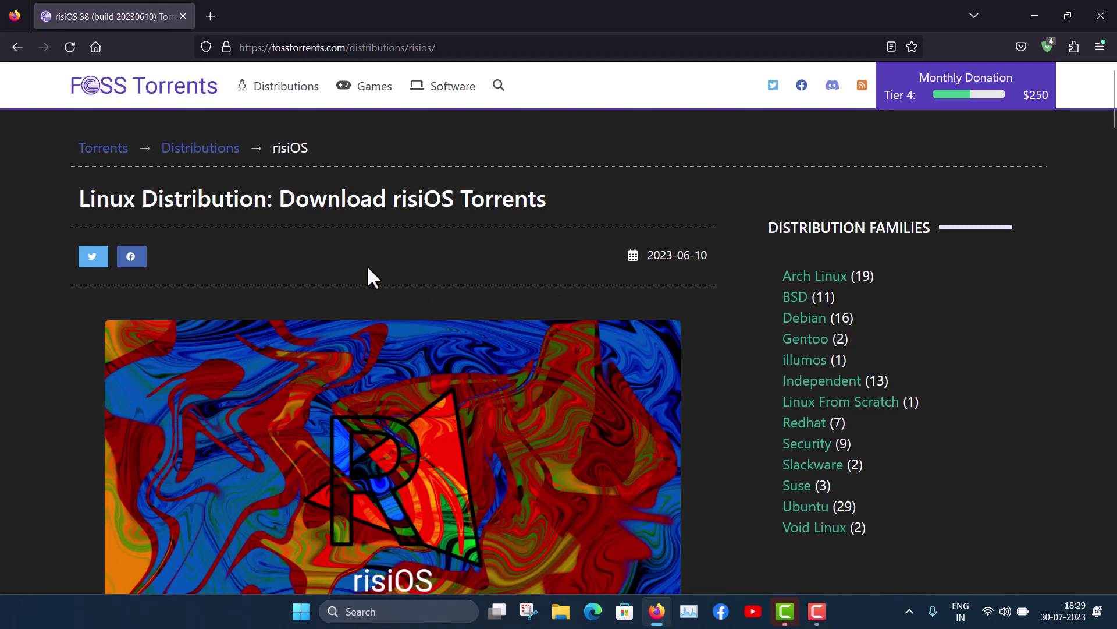
pyautogui.scroll(-10, 431, 258)
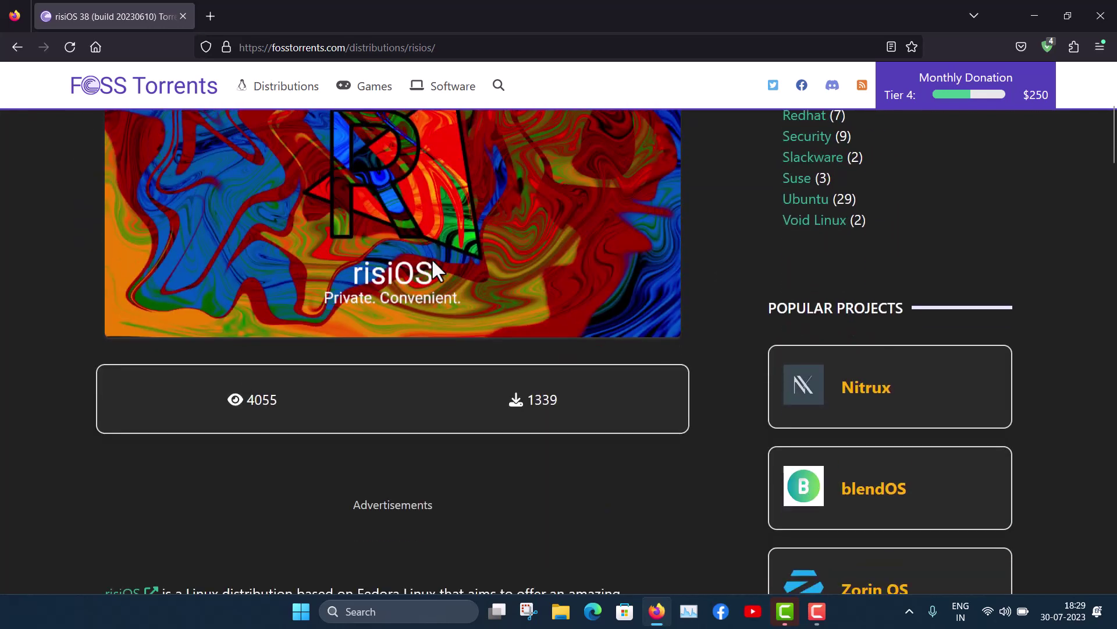
pyautogui.scroll(1, 429, 245)
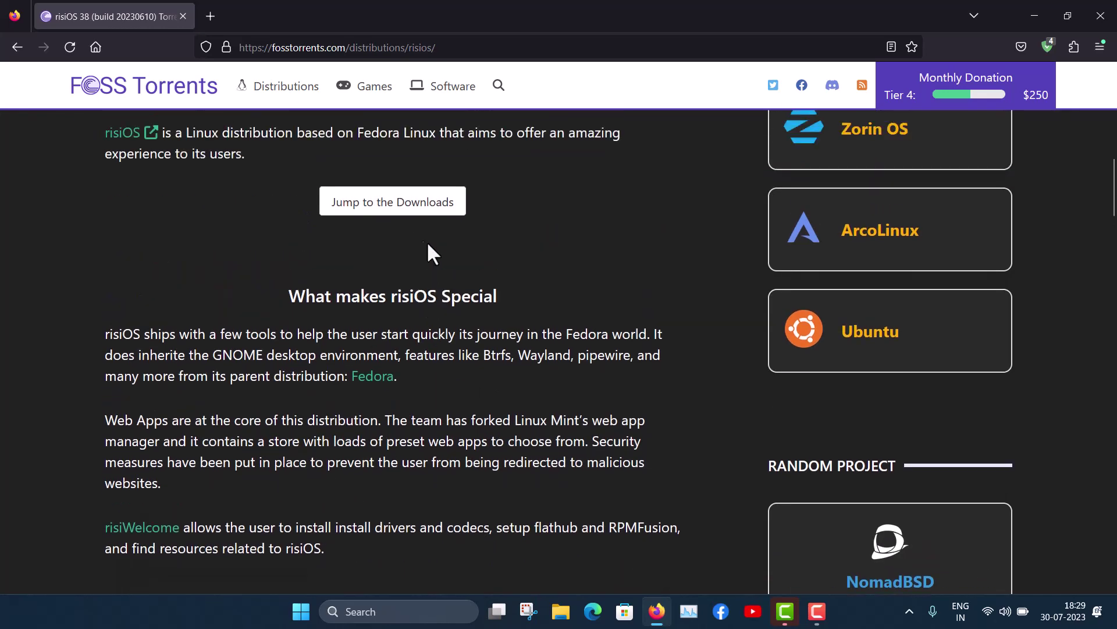
pyautogui.click(386, 221)
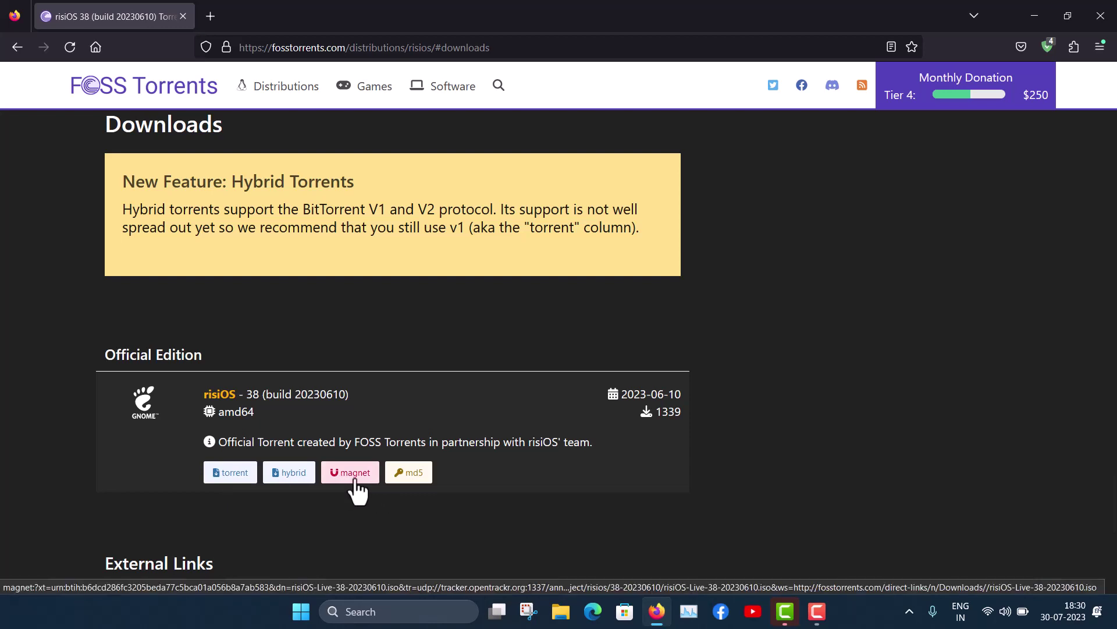
# Examine the minimum and recommended system requirements on the risiOS torrent page
pyautogui.scroll(8, 641, 291)
pyautogui.scroll(-2, 664, 171)
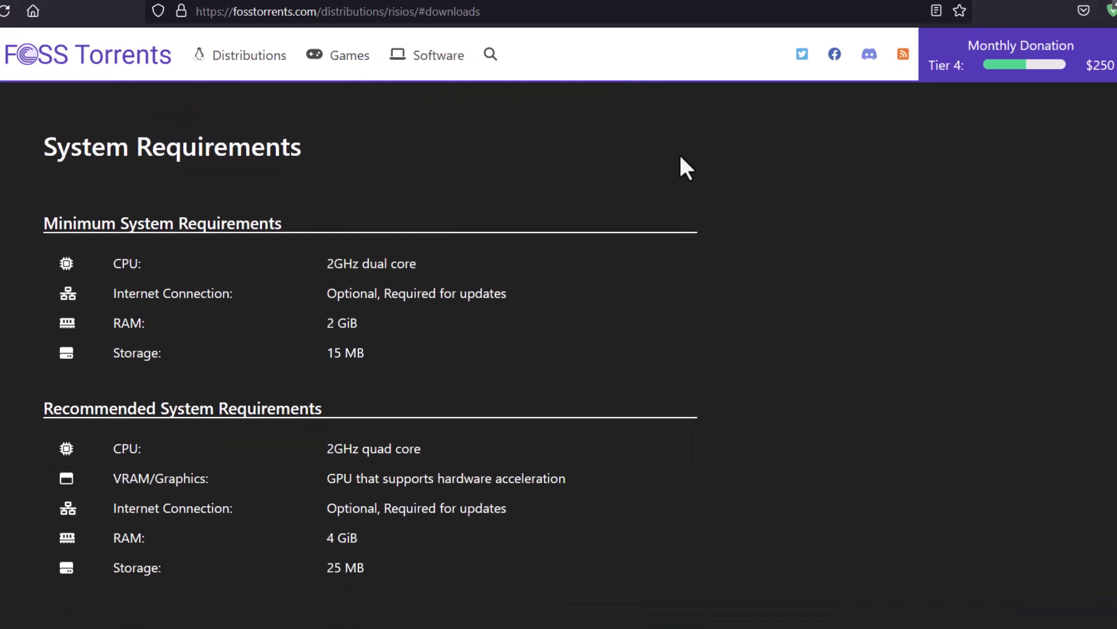
pyautogui.scroll(2, 664, 172)
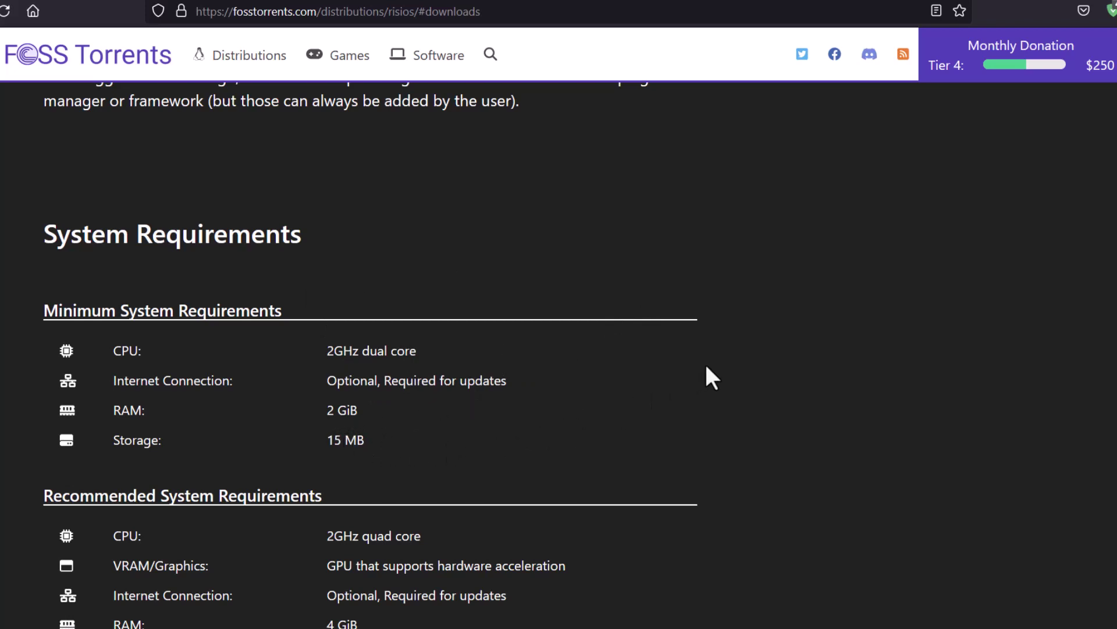
pyautogui.scroll(-2, 706, 376)
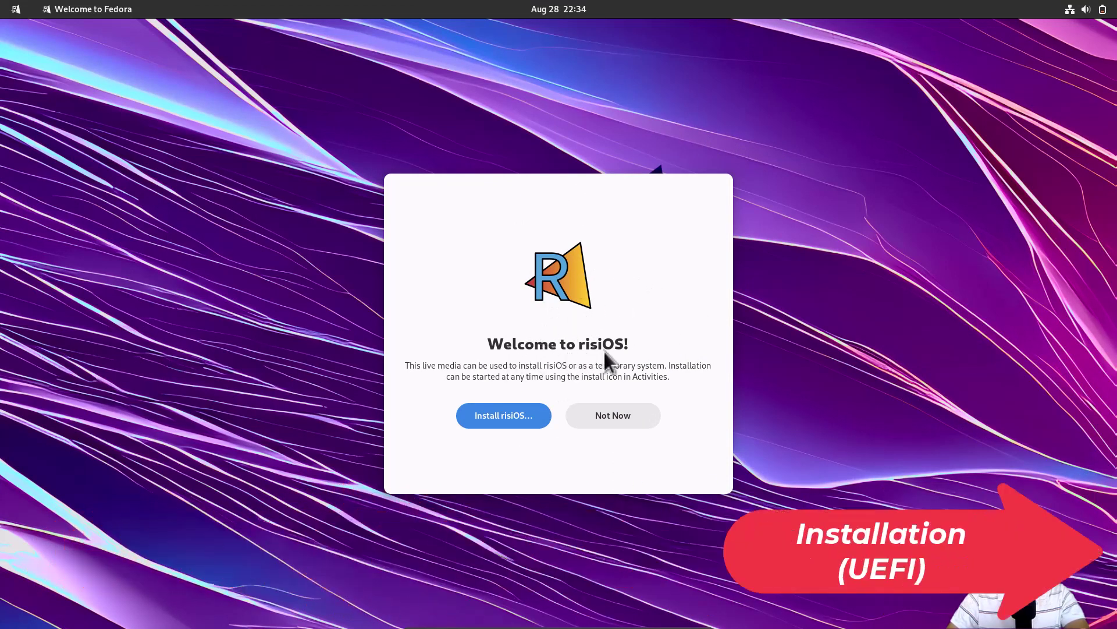
# Start the risiOS installer and choose English (United States) as the installation language
pyautogui.click(501, 421)
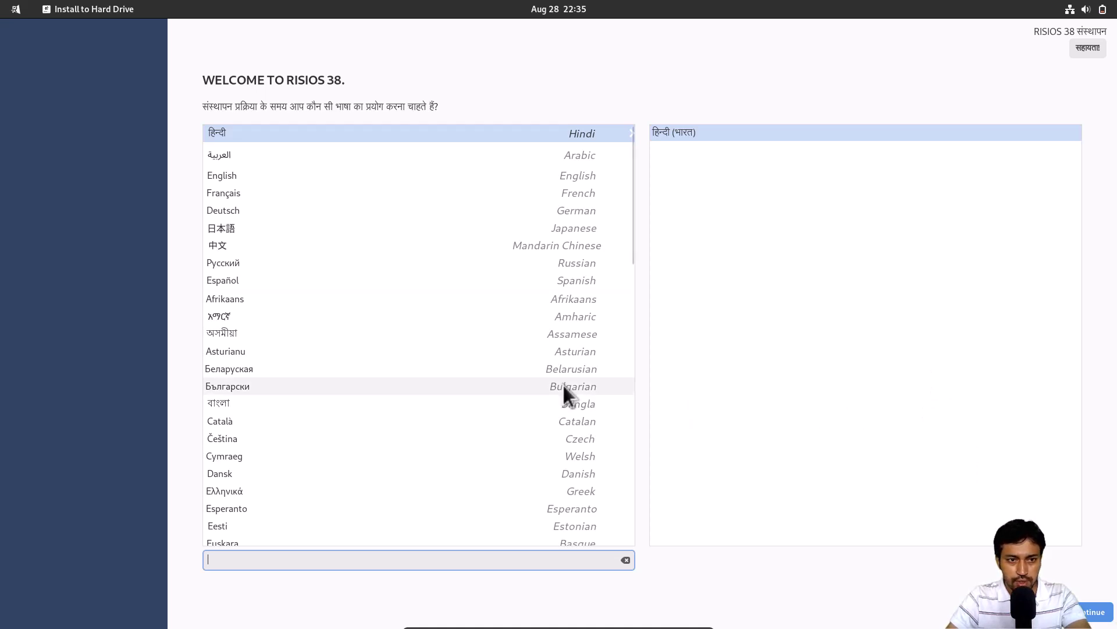
pyautogui.click(226, 174)
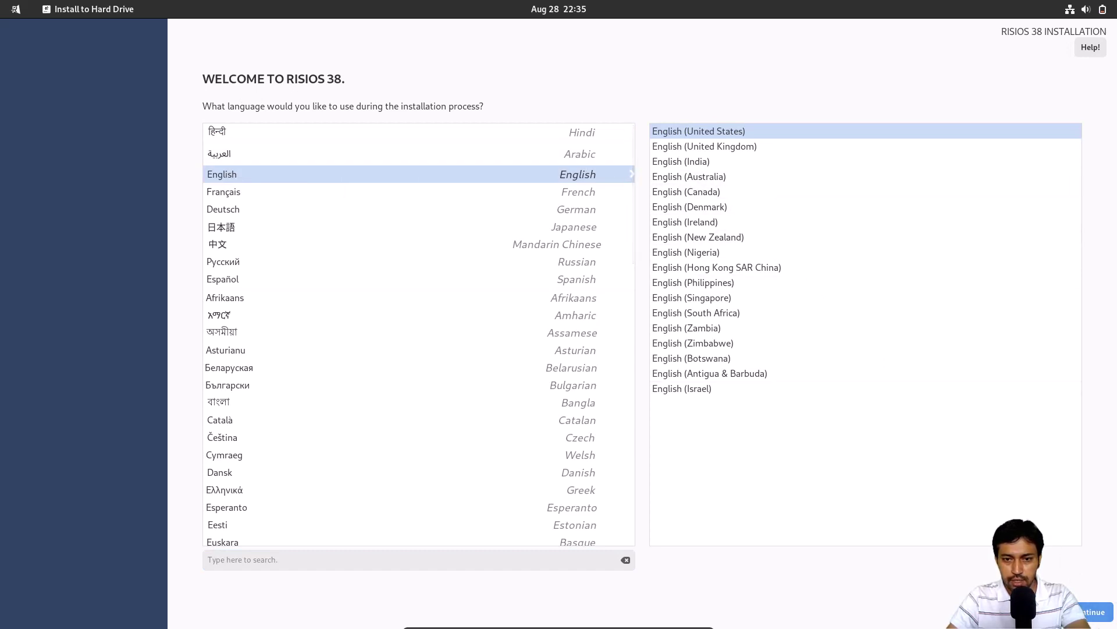
pyautogui.click(1093, 611)
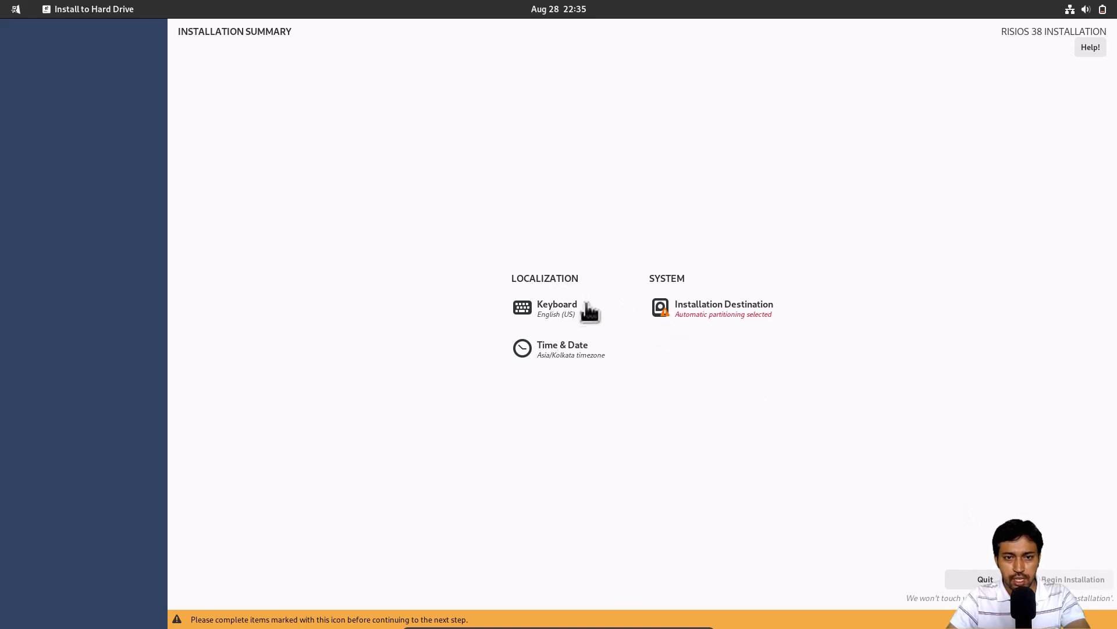
# Confirm ATA VBOX HARDDISK with automatic storage configuration as the installation destination and begin the installation
pyautogui.click(732, 318)
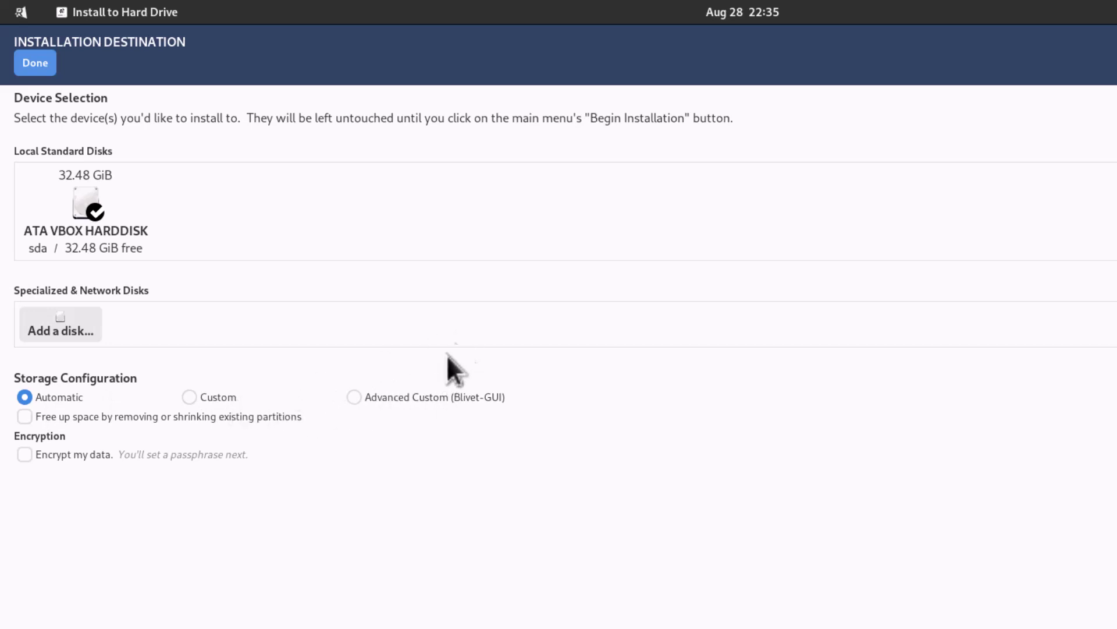
pyautogui.click(355, 397)
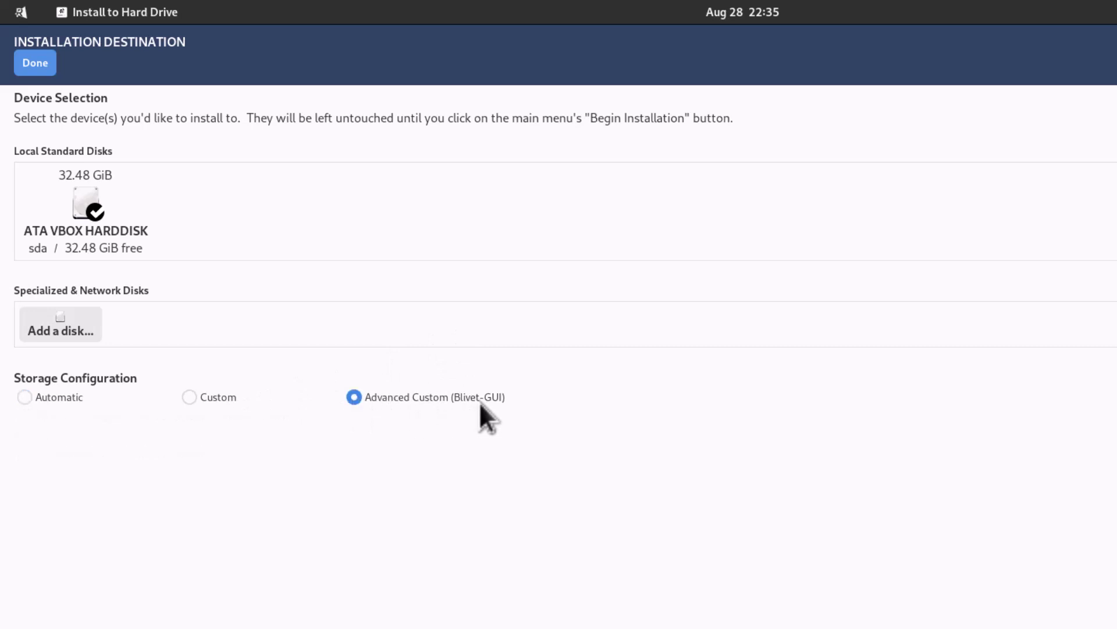
pyautogui.click(28, 398)
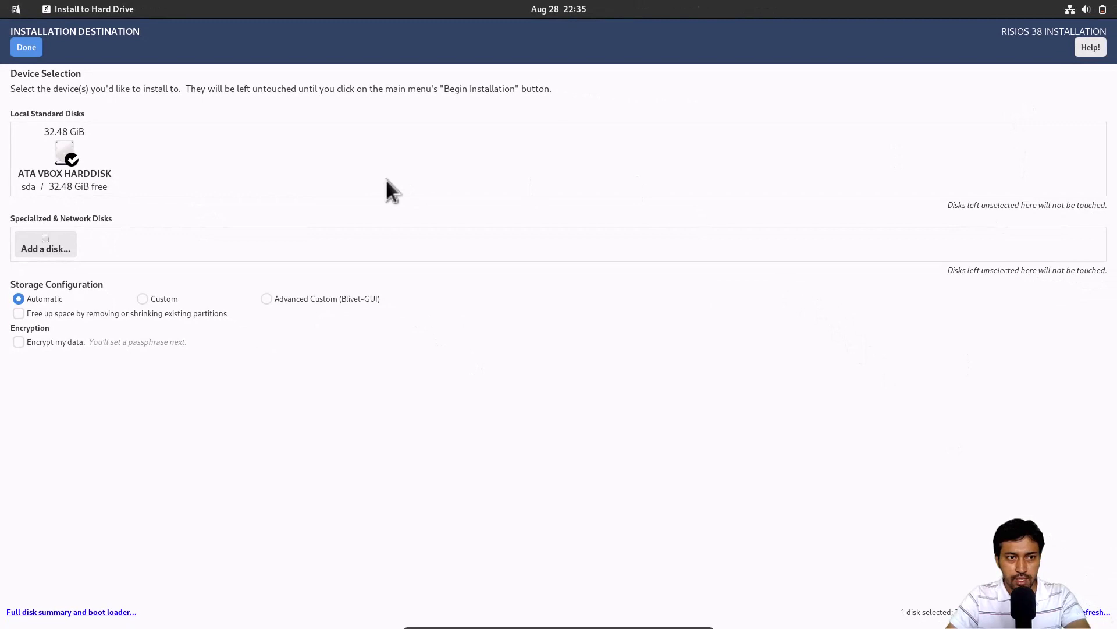
pyautogui.click(25, 49)
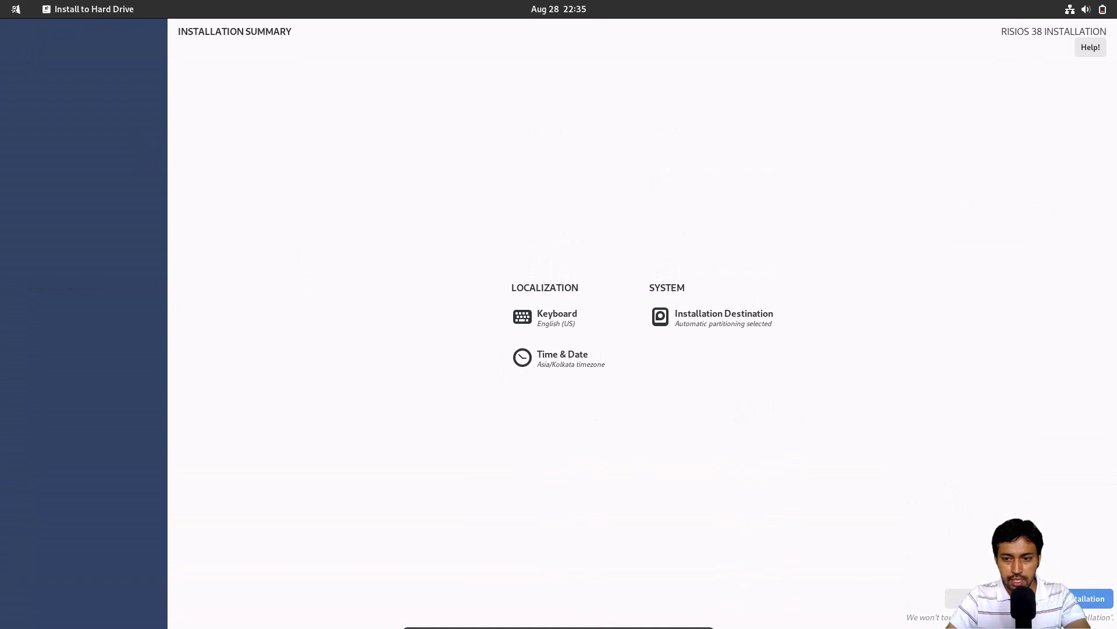
pyautogui.click(1088, 598)
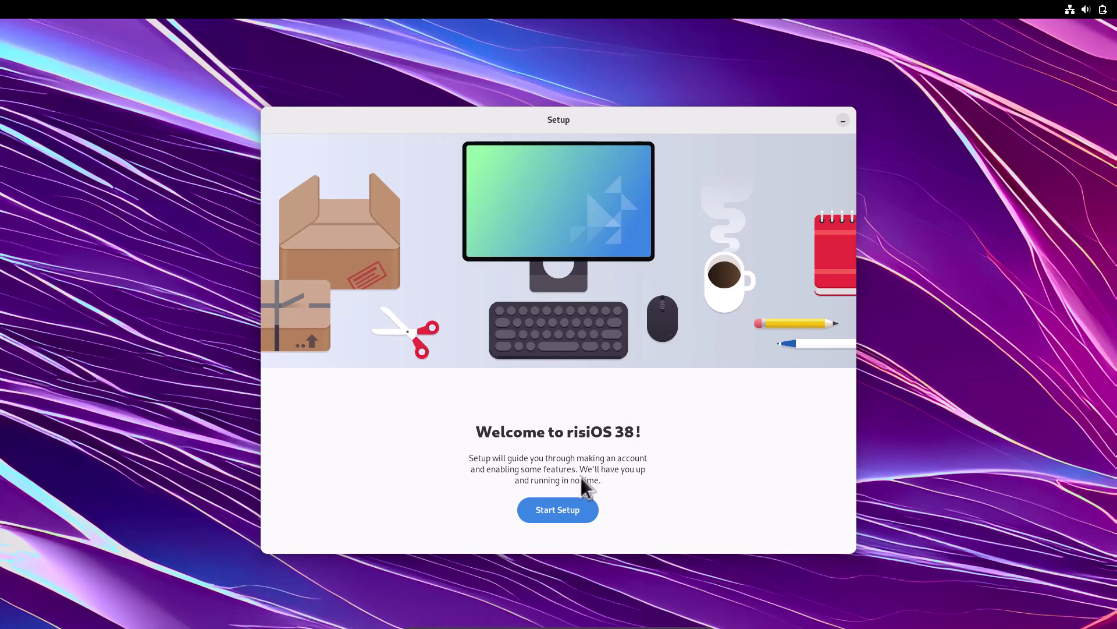
# Start the initial setup, keep Location Services and Automatic Problem Reporting enabled, and skip connecting online accounts
pyautogui.click(562, 509)
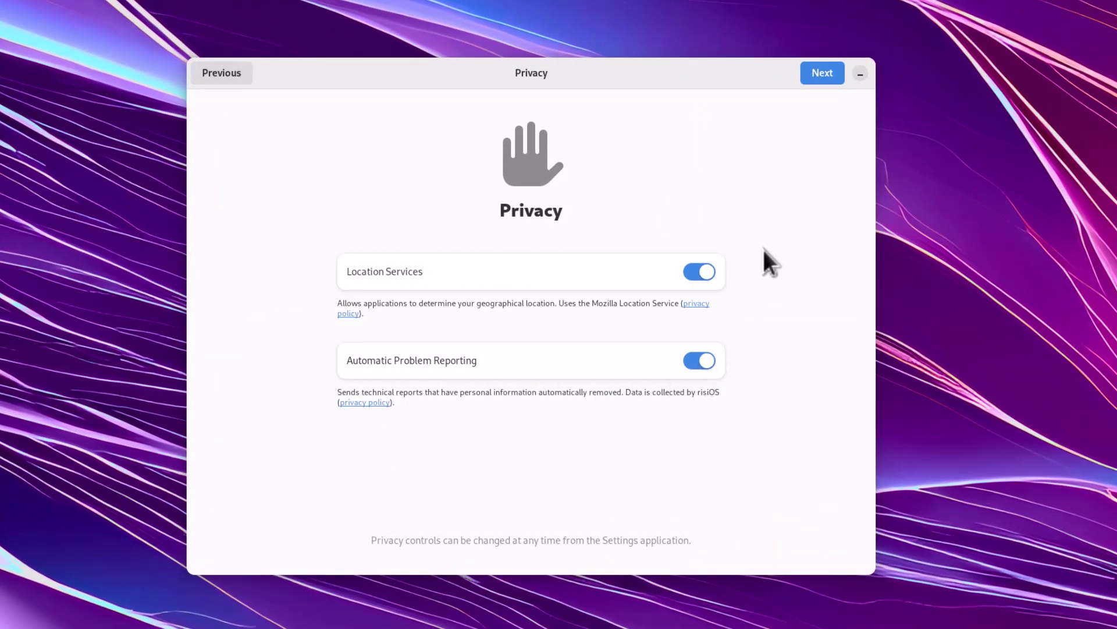
pyautogui.click(816, 71)
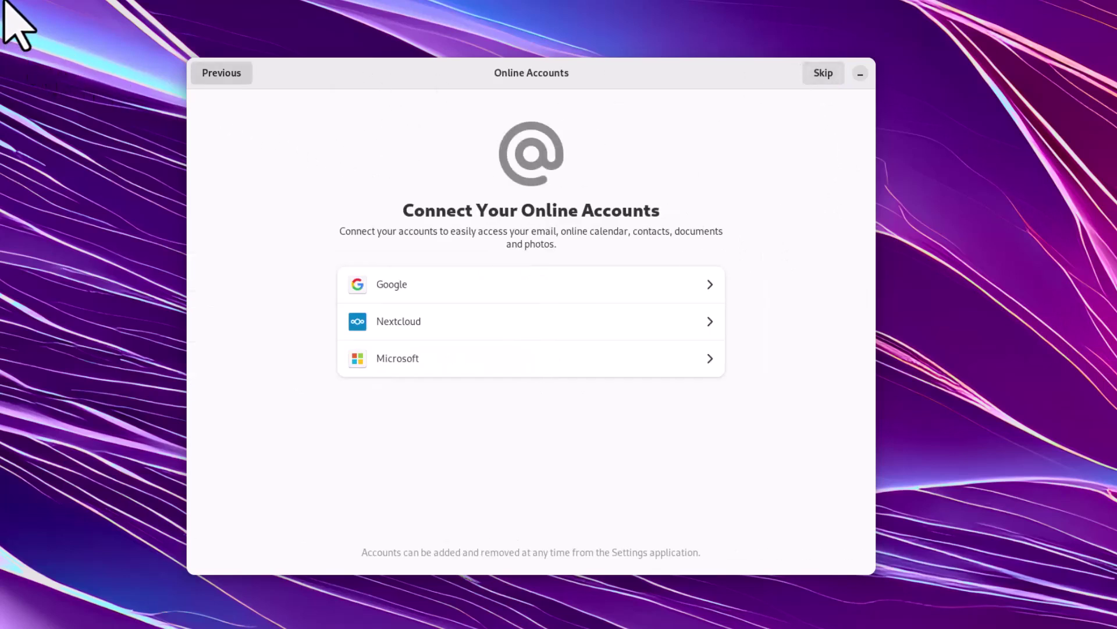
pyautogui.click(822, 70)
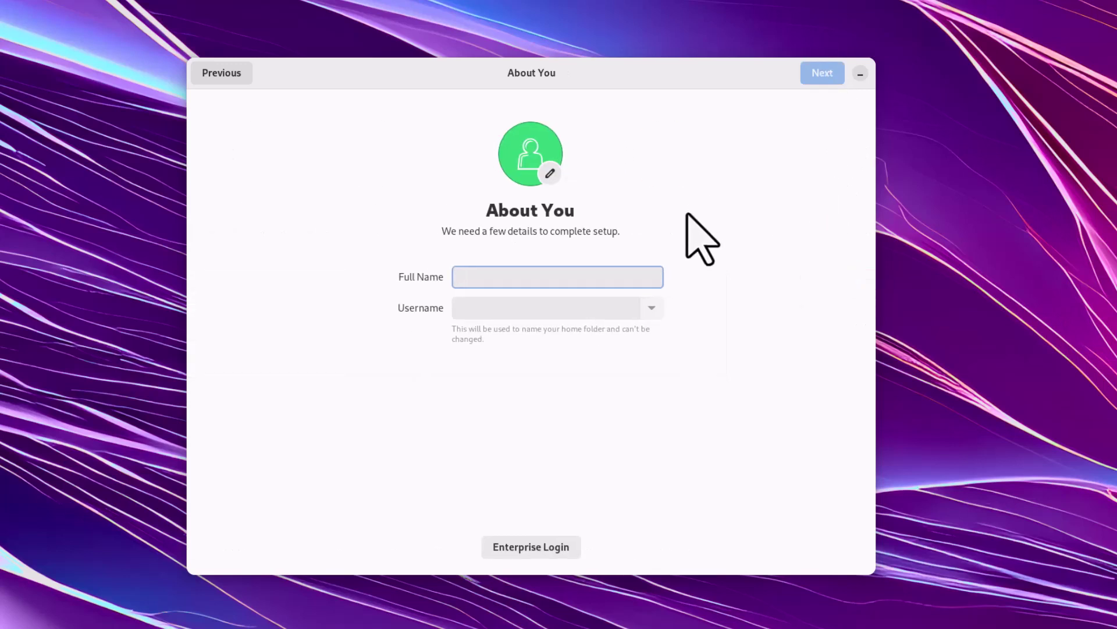
# Create the user account with the user's full name and a confirmed account password, and finish the initial setup
pyautogui.write('Deb')
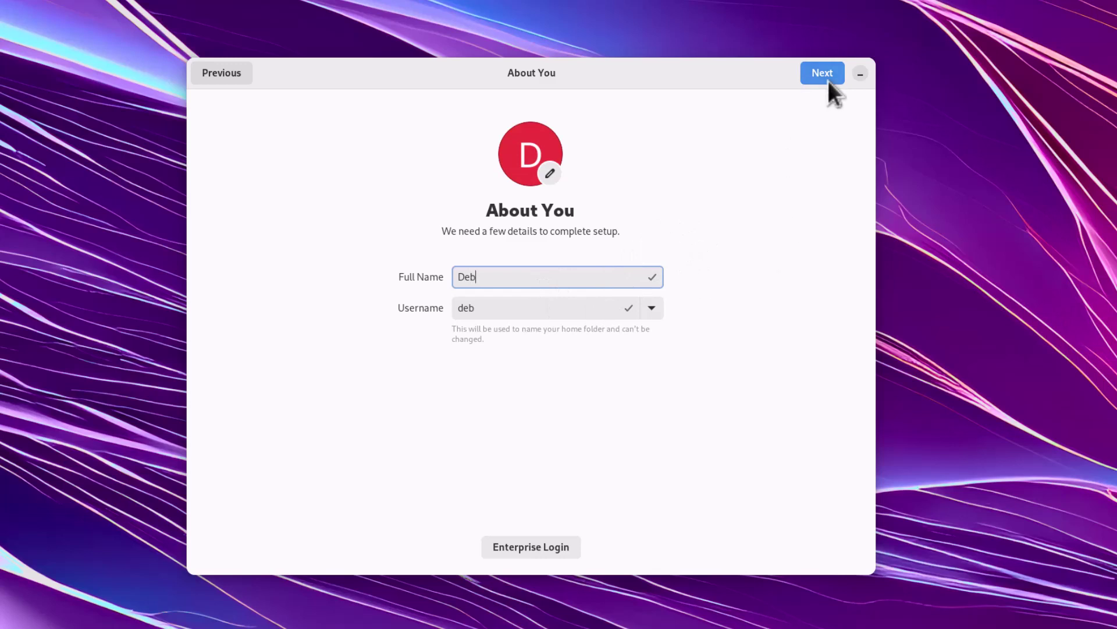
pyautogui.click(823, 73)
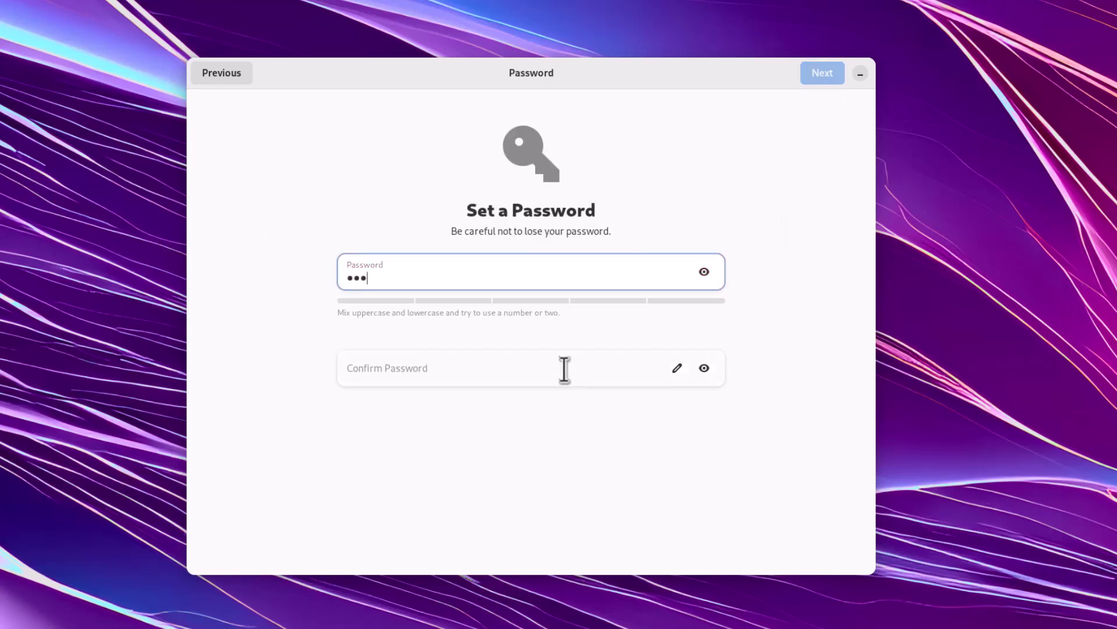
pyautogui.click(485, 375)
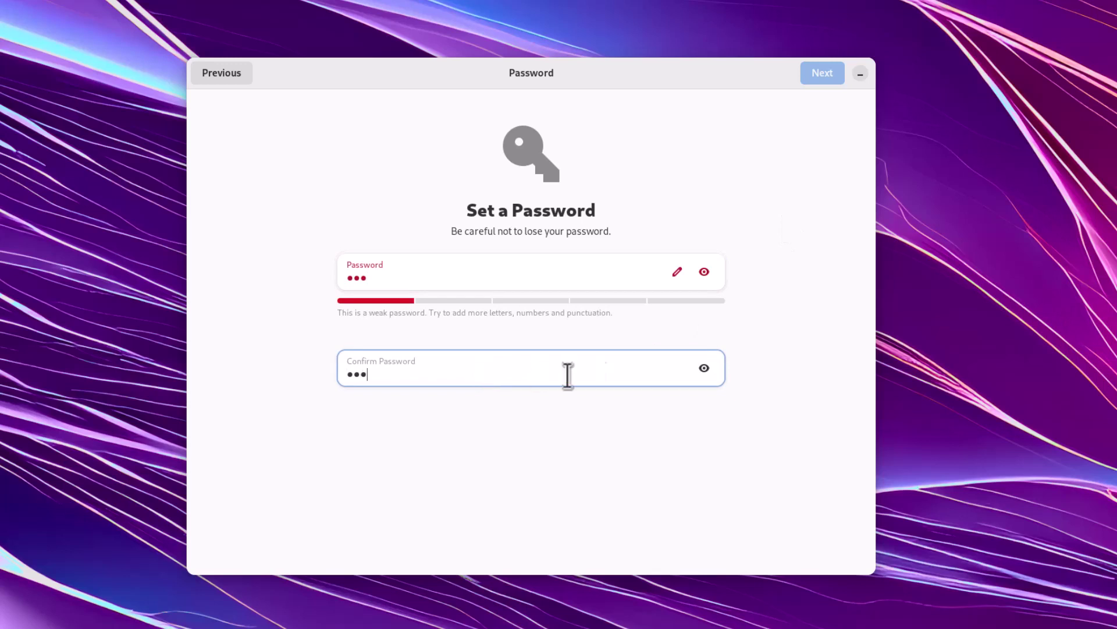
pyautogui.click(817, 73)
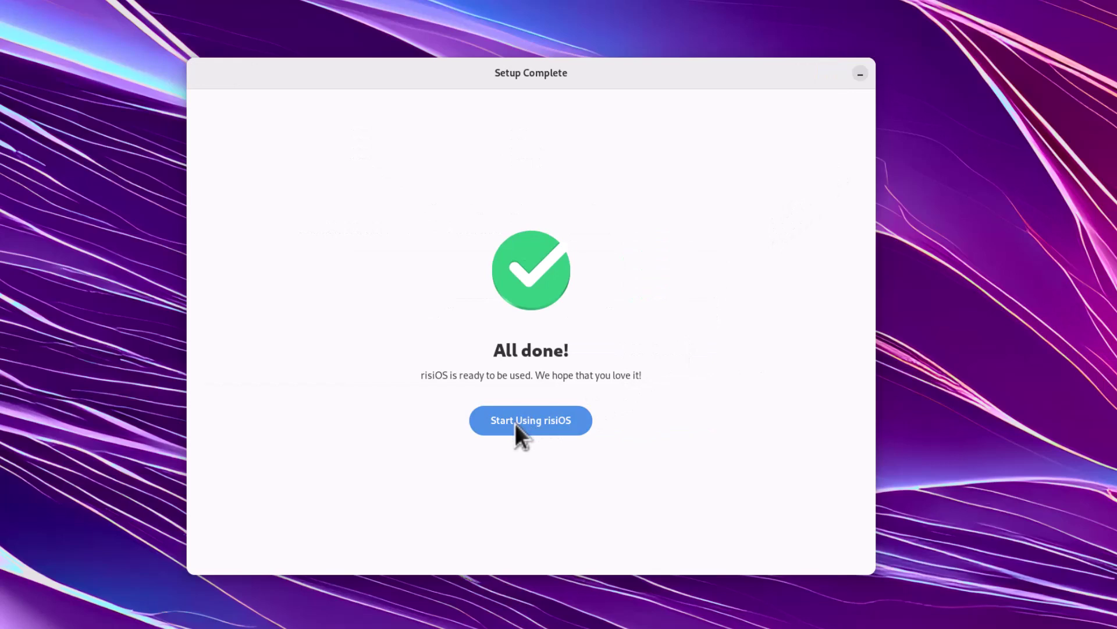
pyautogui.click(515, 425)
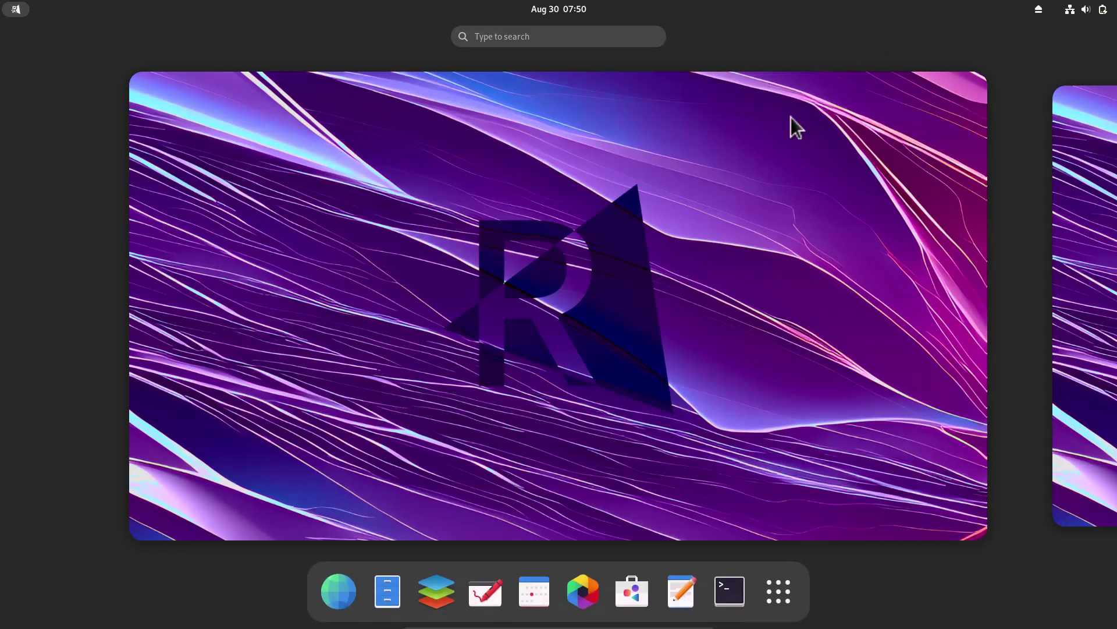
# Leave the activities overview and look at the desktop's calendar and quick settings
pyautogui.click(791, 117)
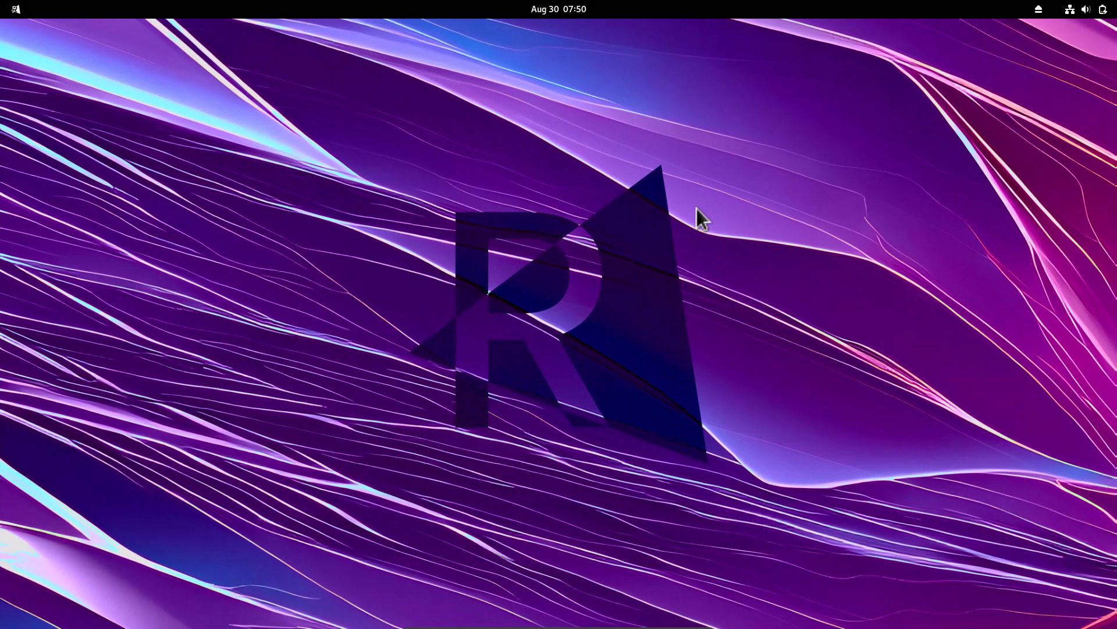
pyautogui.click(567, 9)
pyautogui.click(878, 155)
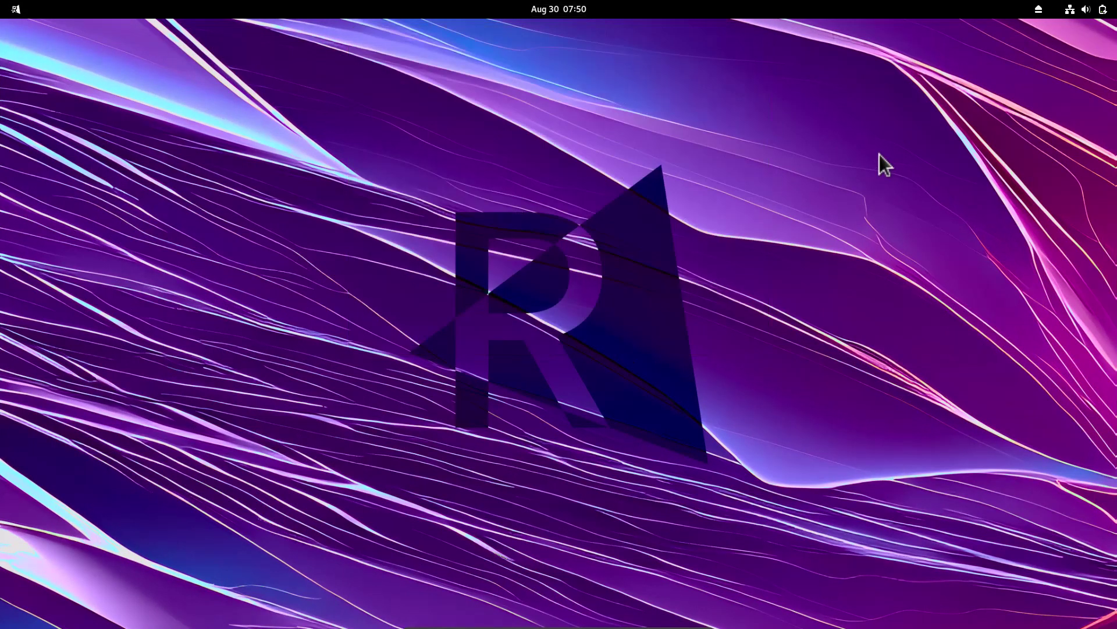
pyautogui.click(1085, 9)
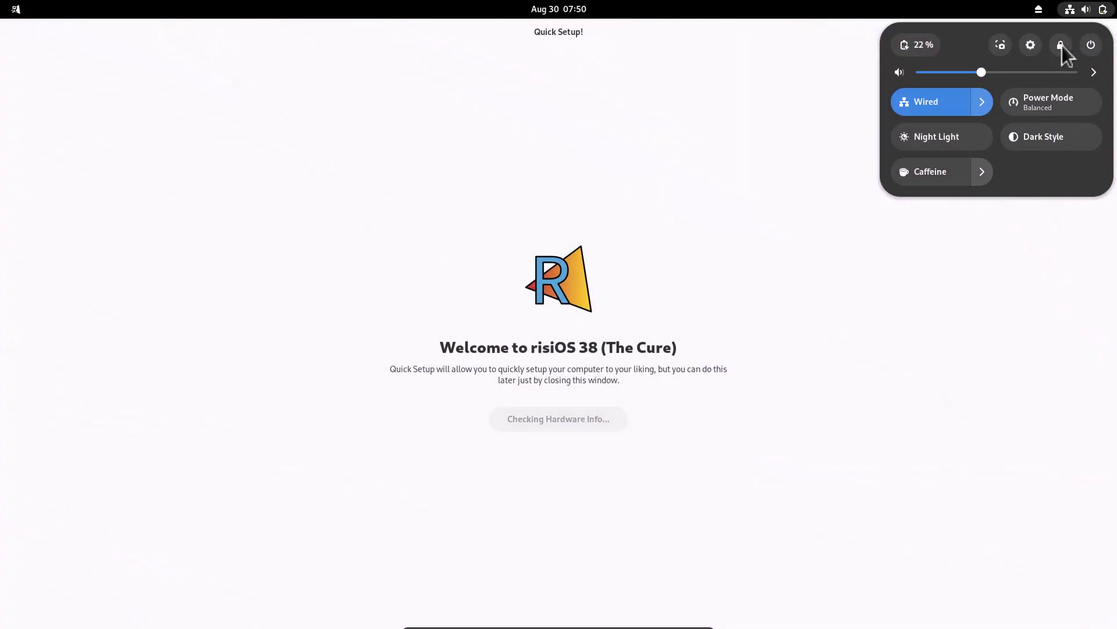
pyautogui.click(718, 187)
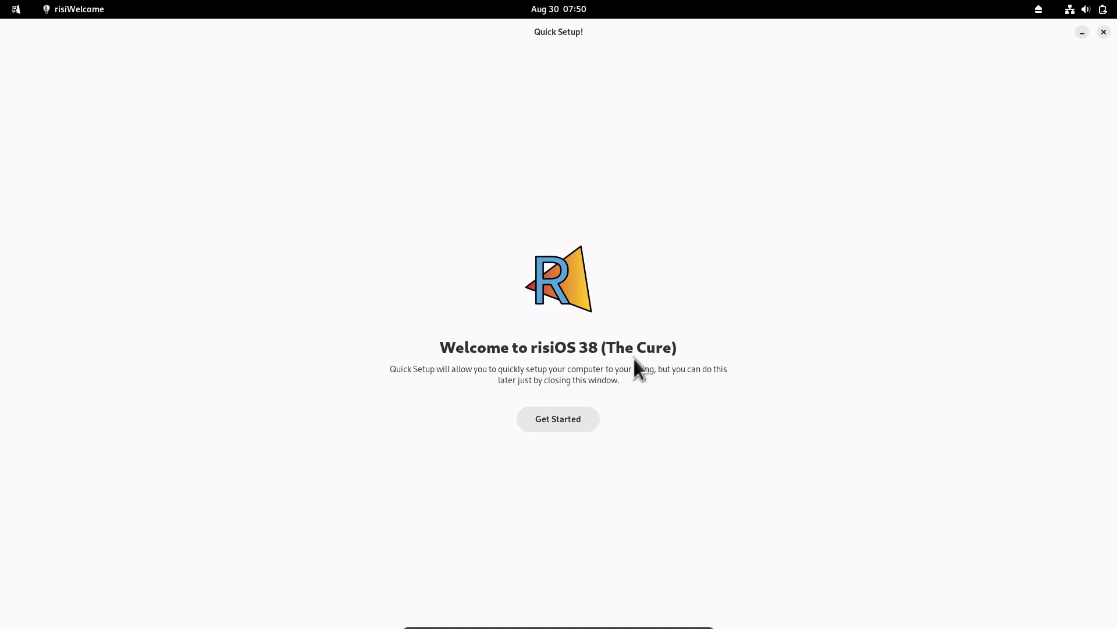
# Start Quick Setup, keep the RPMFusion with proprietary codecs and Flathub options enabled, and go on to the additional browsers
pyautogui.click(549, 420)
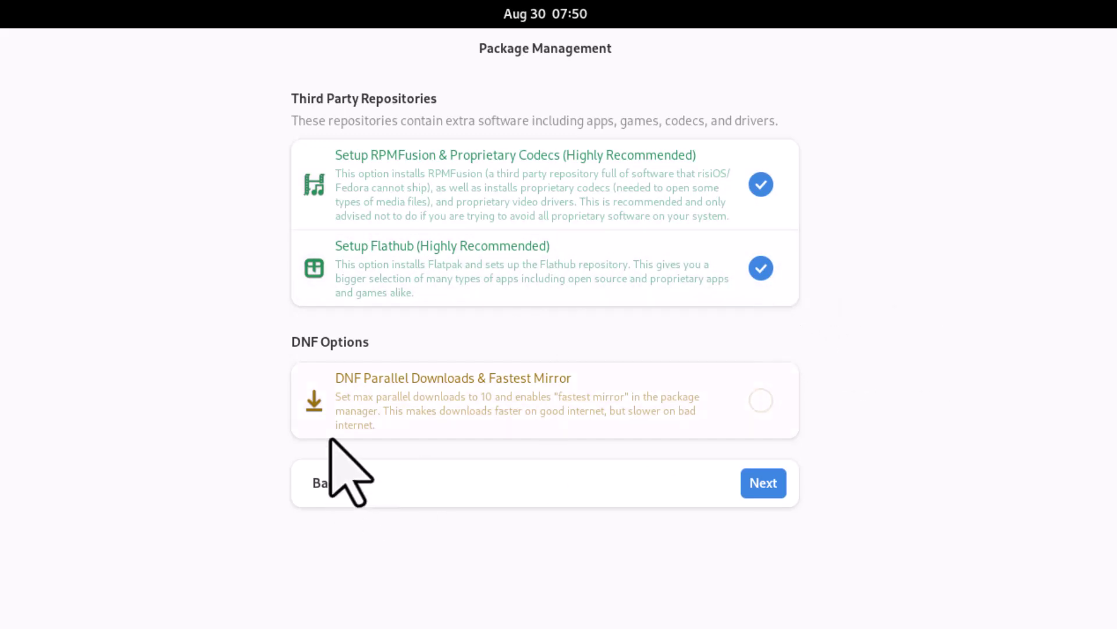
pyautogui.click(767, 491)
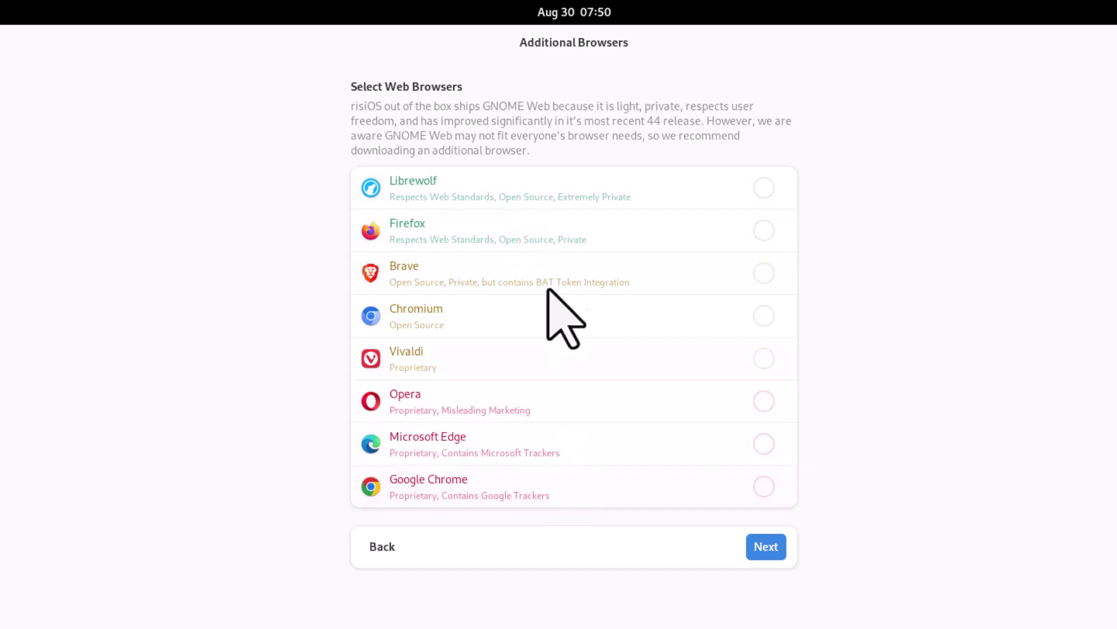
pyautogui.click(764, 188)
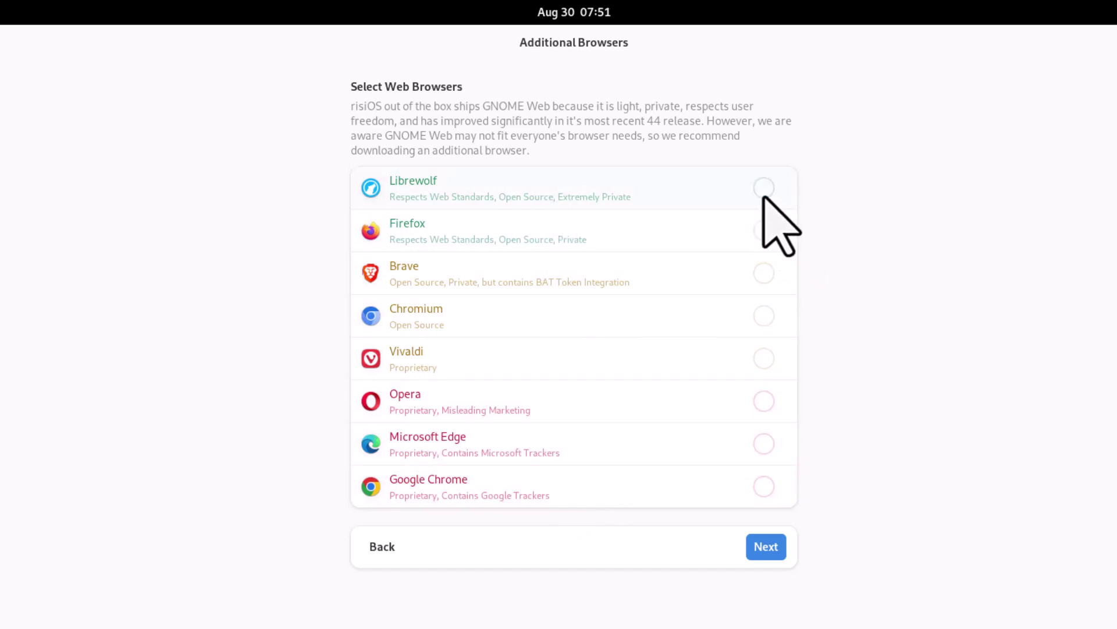
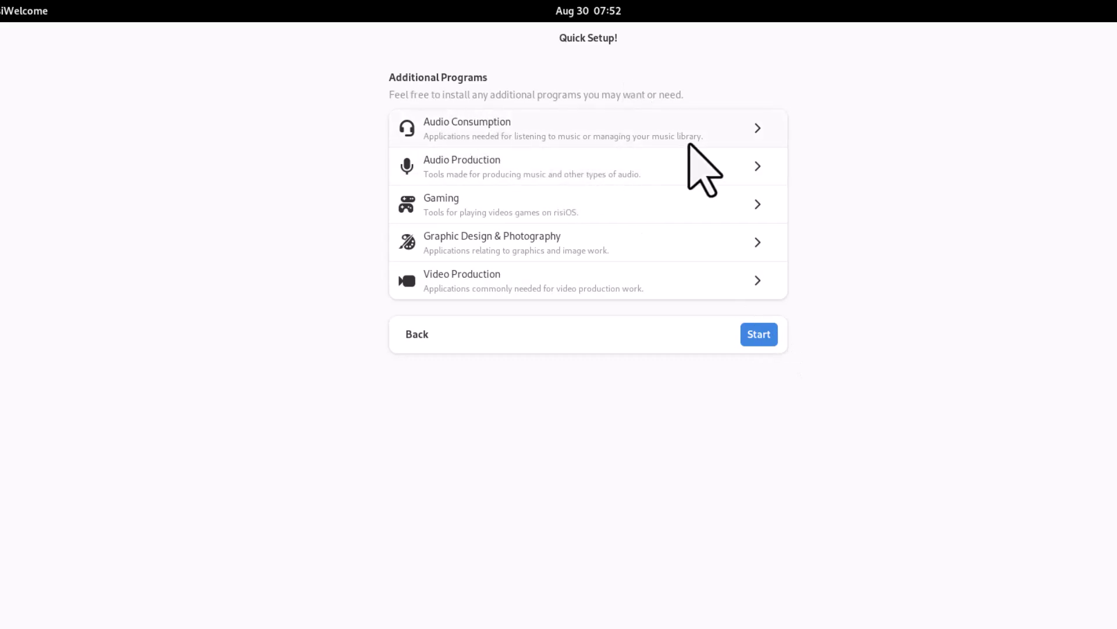
# Examine the additional programs offered for Audio Consumption, Gaming, Graphic Design & Photography, and Video Production without selecting any
pyautogui.click(758, 129)
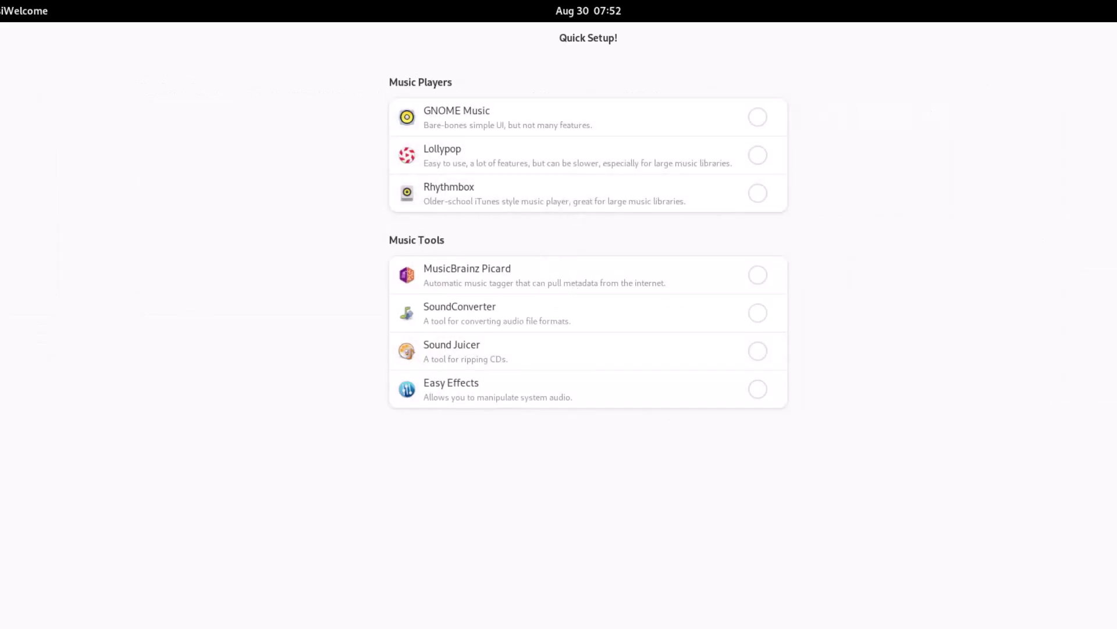
pyautogui.click(2, 65)
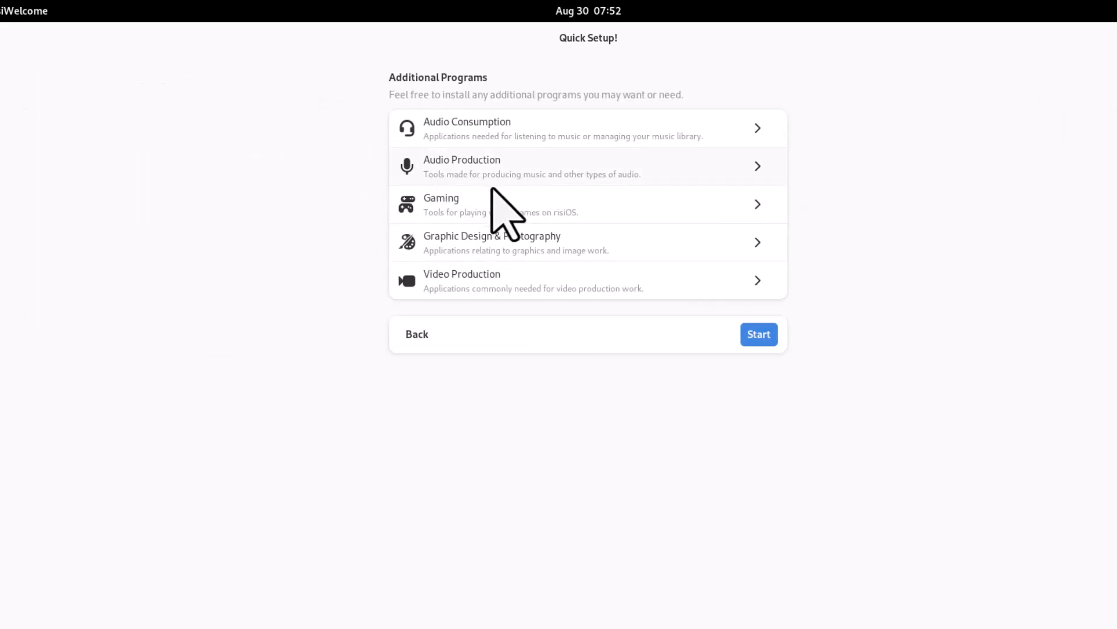
pyautogui.click(752, 204)
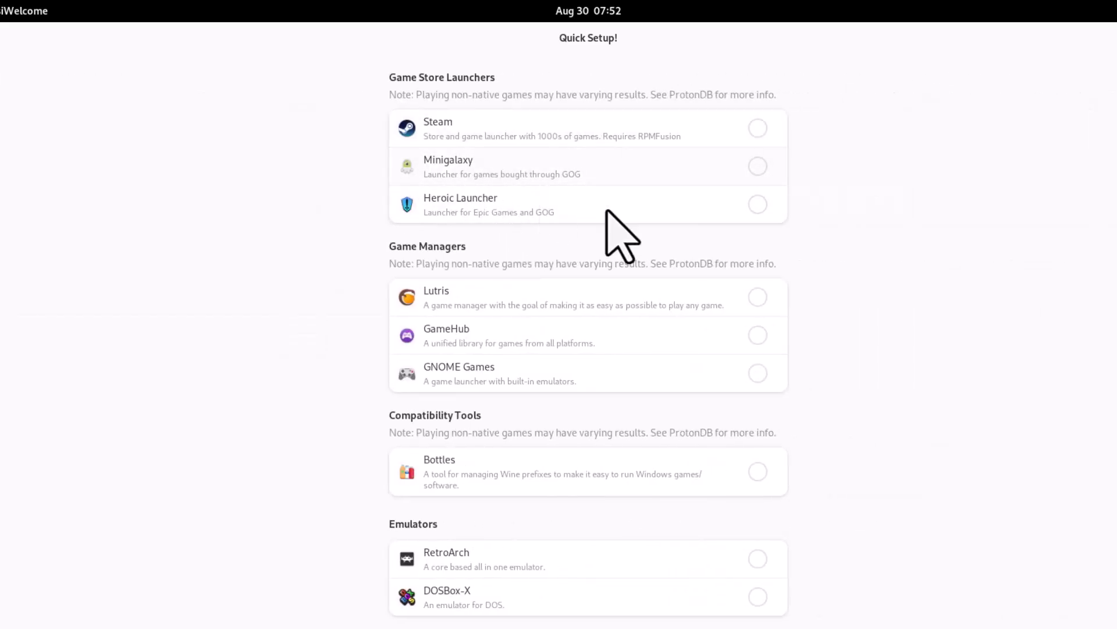
pyautogui.scroll(-5, 500, 451)
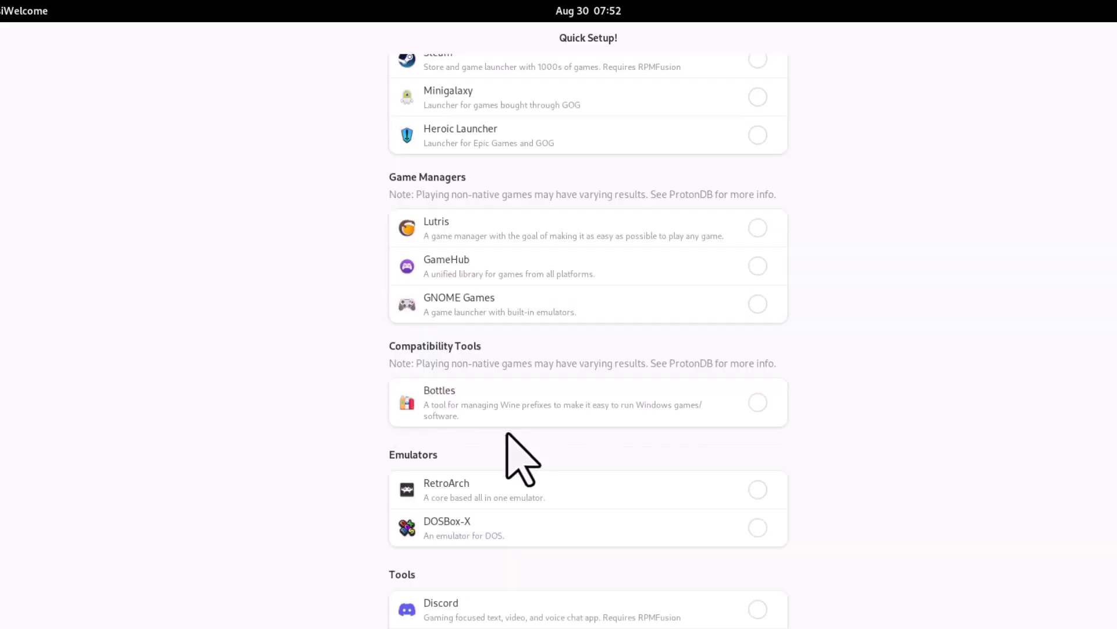
pyautogui.scroll(5, 349, 326)
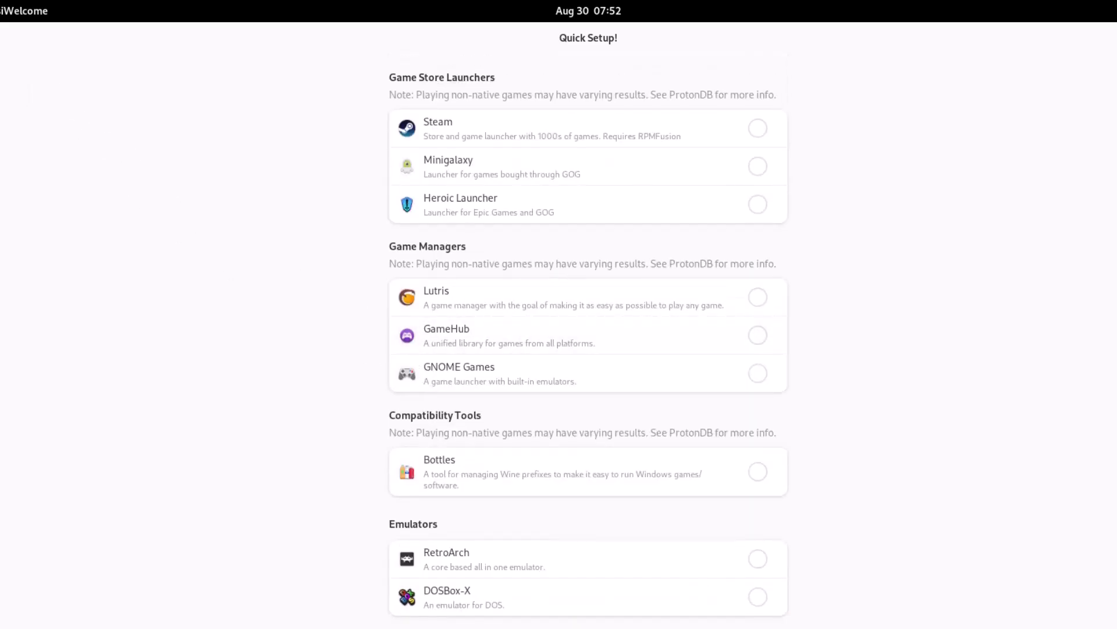
pyautogui.hotkey('alt', 'Left')
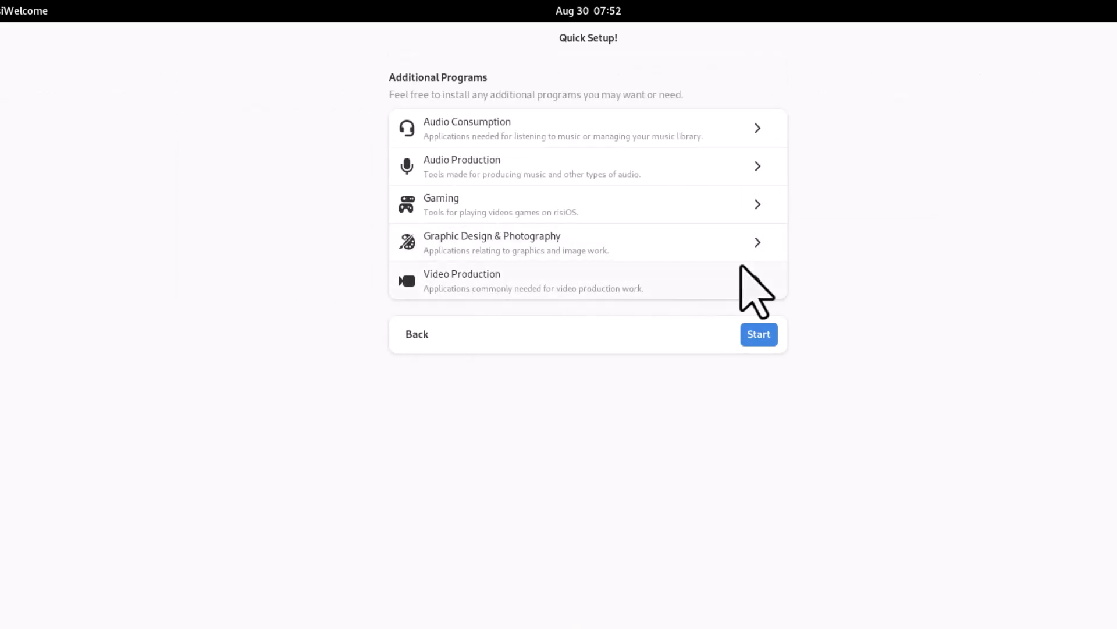
pyautogui.click(751, 245)
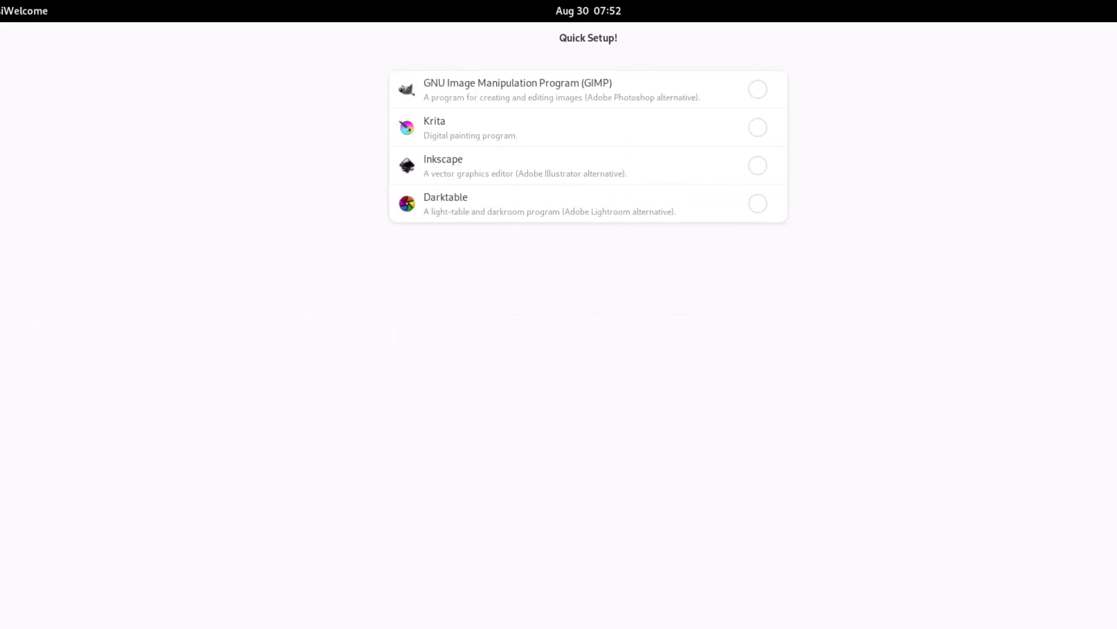
pyautogui.hotkey('alt', 'Left')
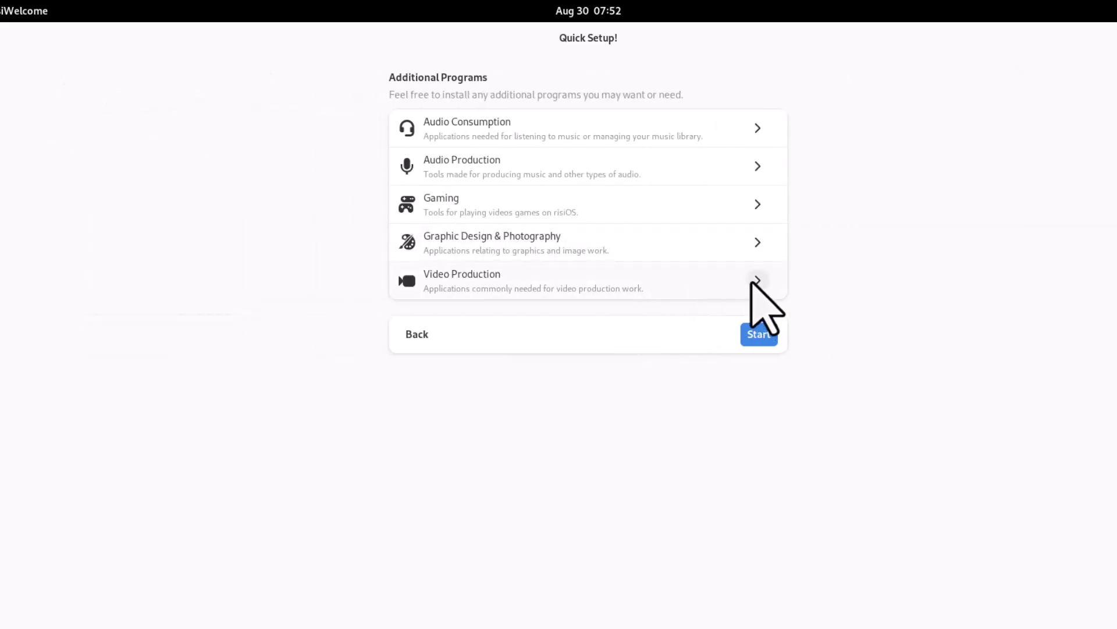
pyautogui.click(751, 284)
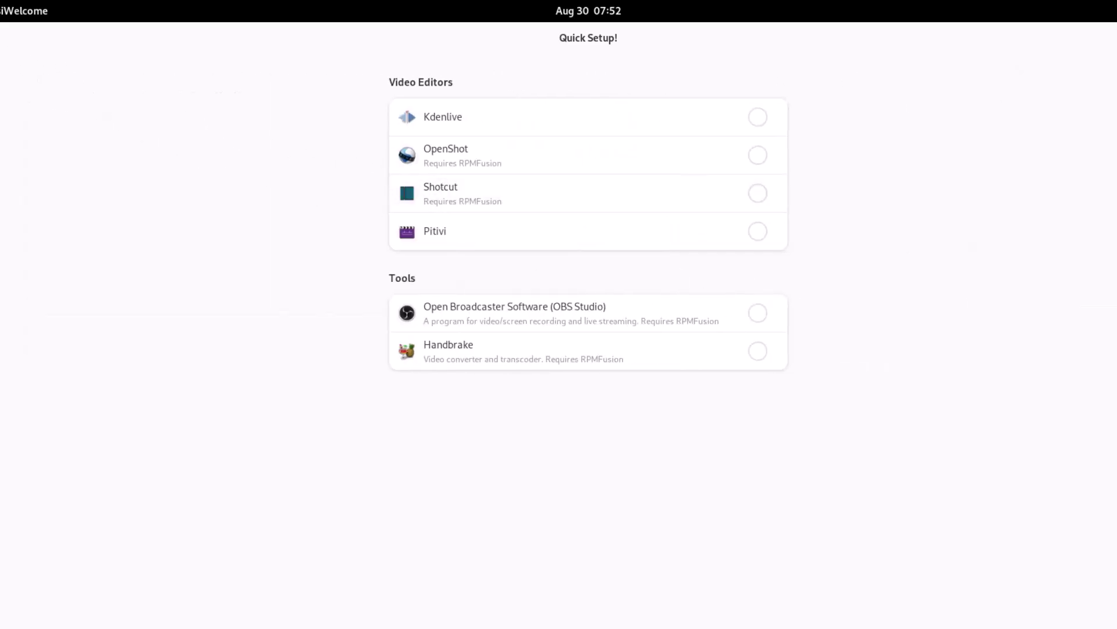
pyautogui.hotkey('alt', 'Left')
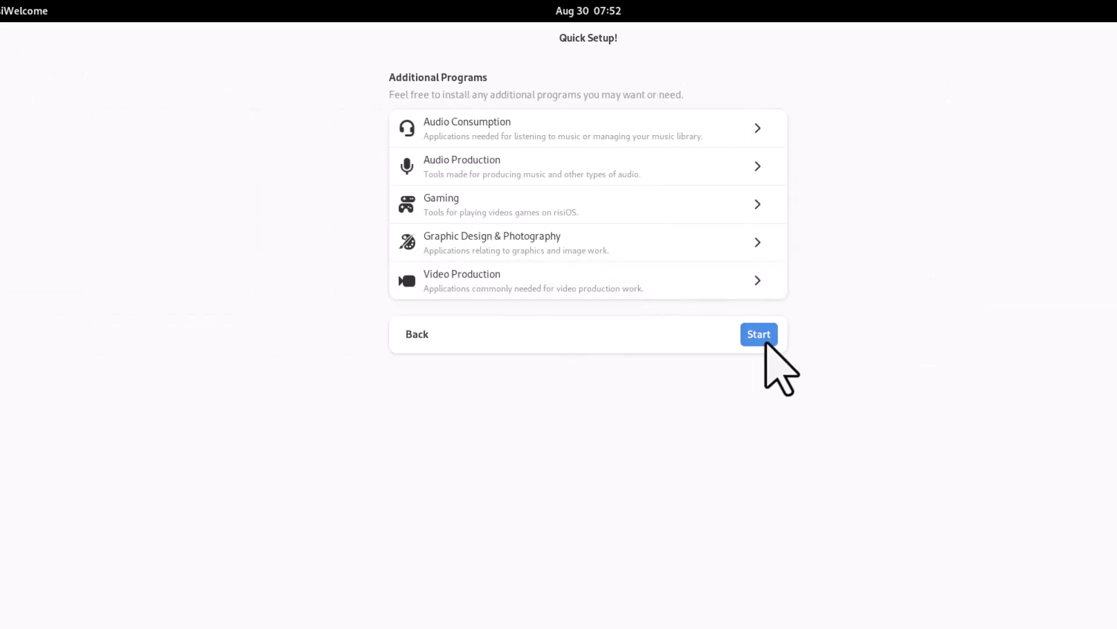
# Run Quick Setup with the chosen options and authenticate with the account password
pyautogui.click(763, 341)
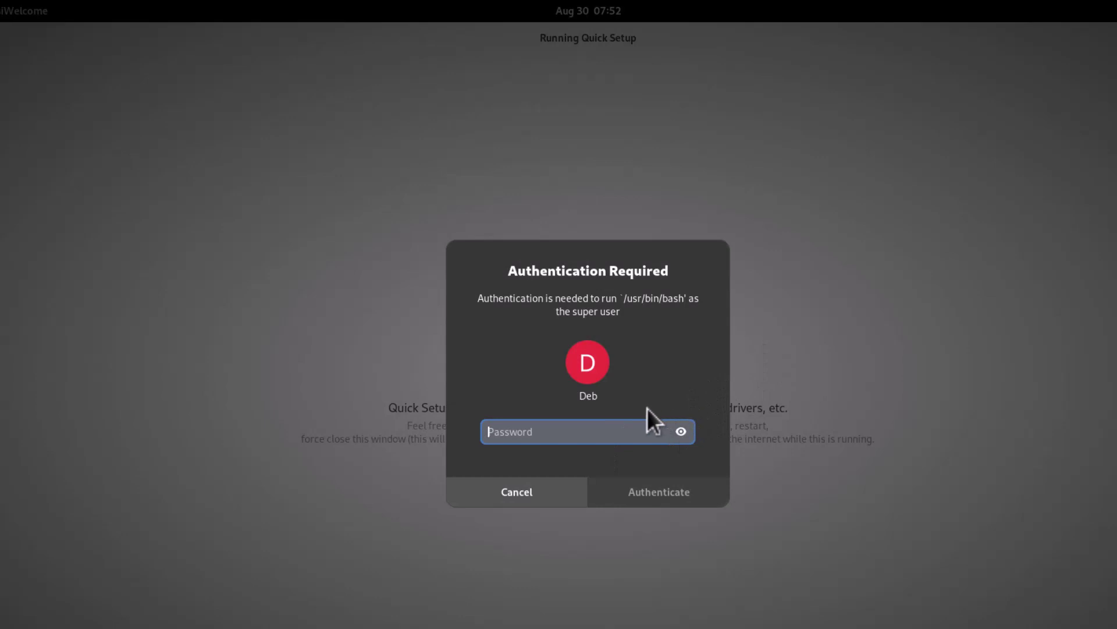
pyautogui.write('****')
pyautogui.click(660, 489)
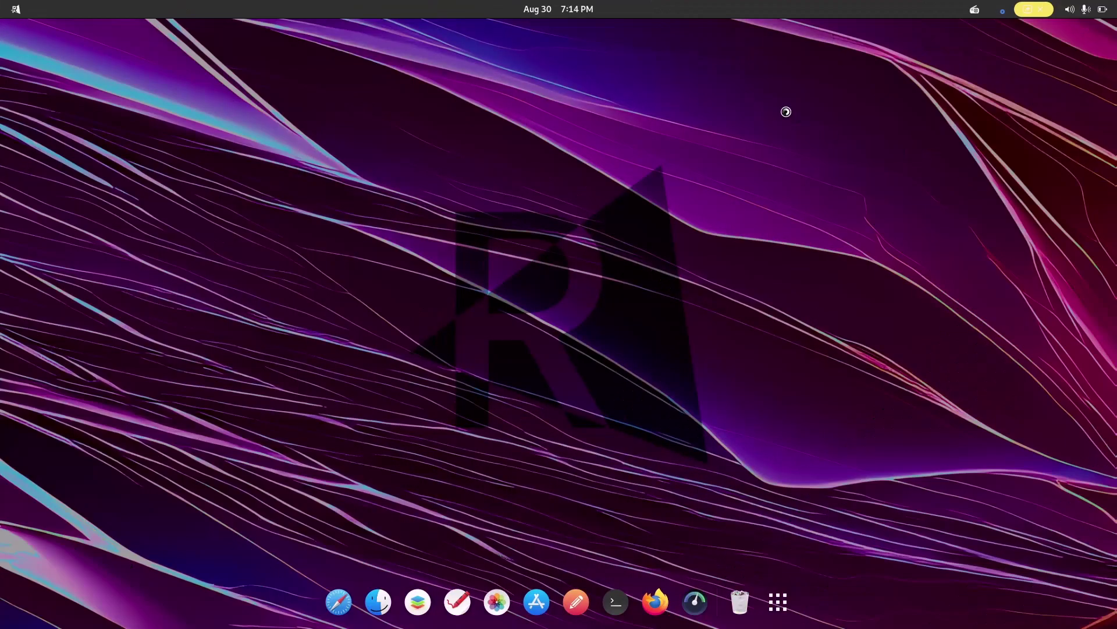
# Look at the installed desktop's calendar and notification area and its quick settings, closing each one
pyautogui.click(580, 8)
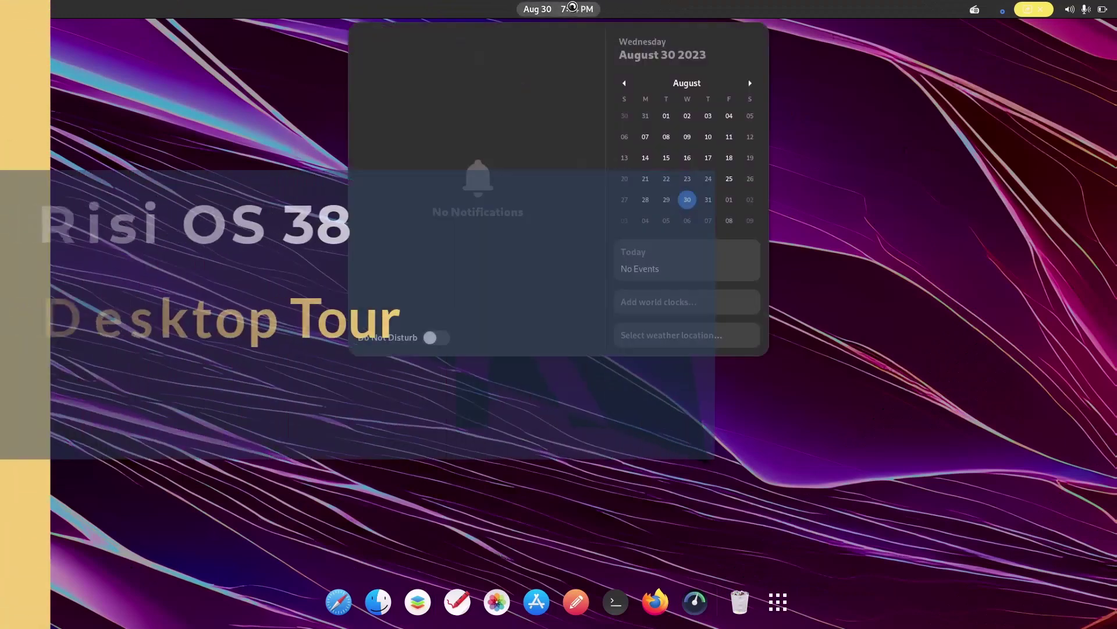
pyautogui.click(898, 115)
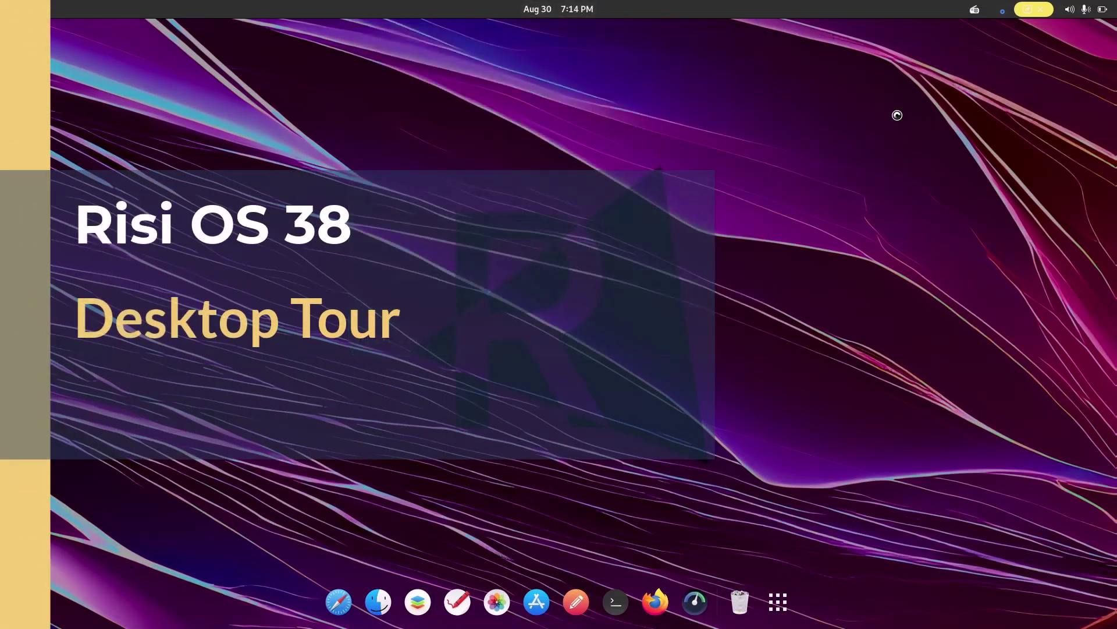
pyautogui.click(1091, 13)
pyautogui.click(844, 342)
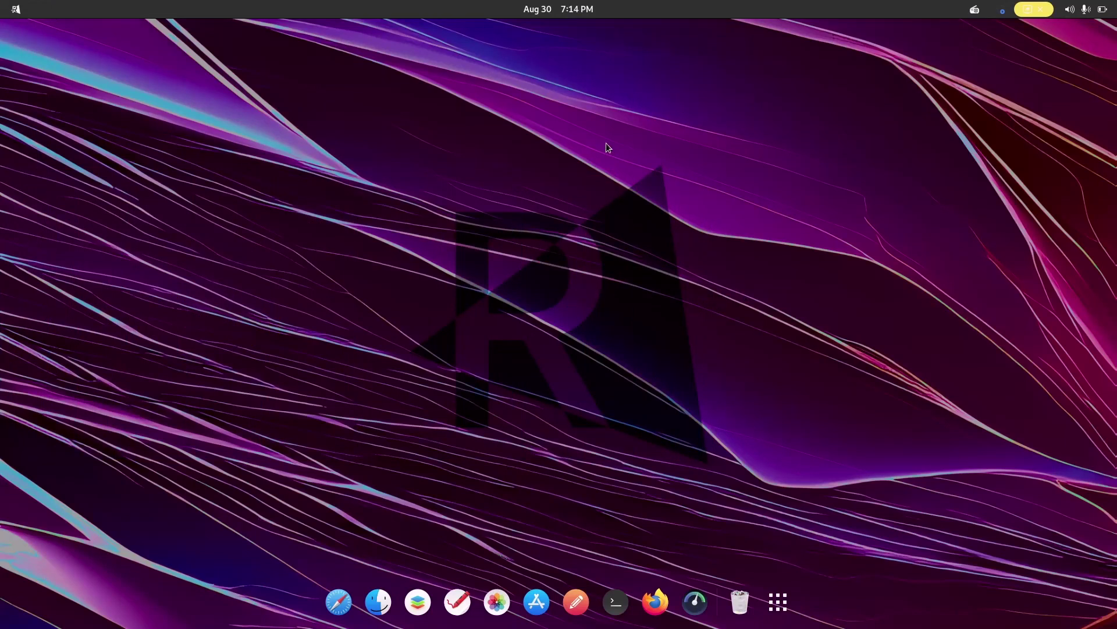
pyautogui.click(565, 12)
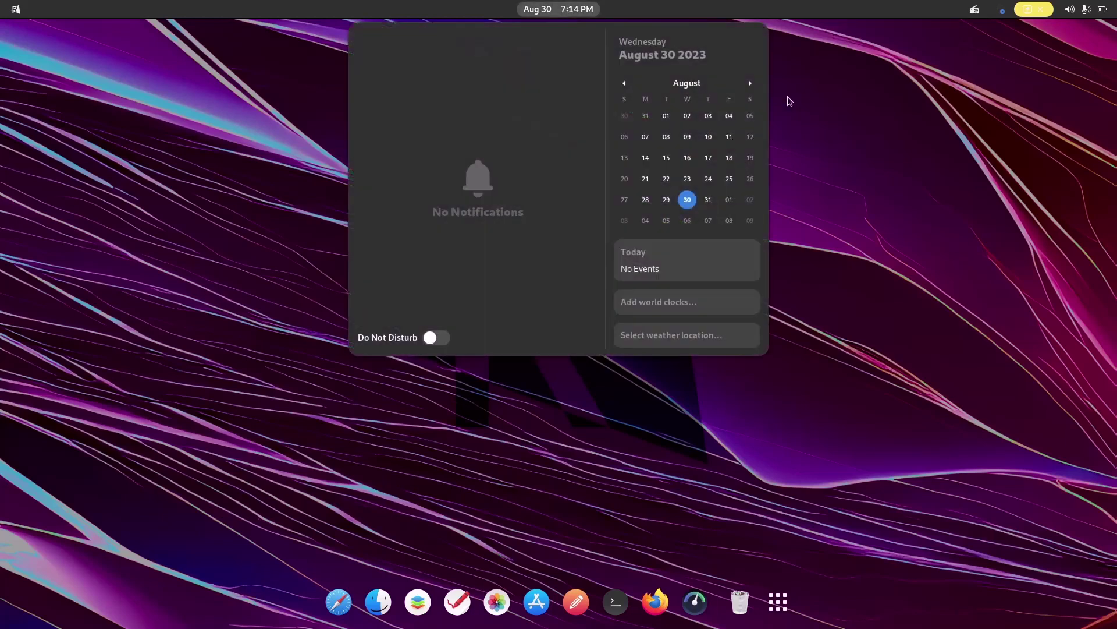
pyautogui.click(834, 112)
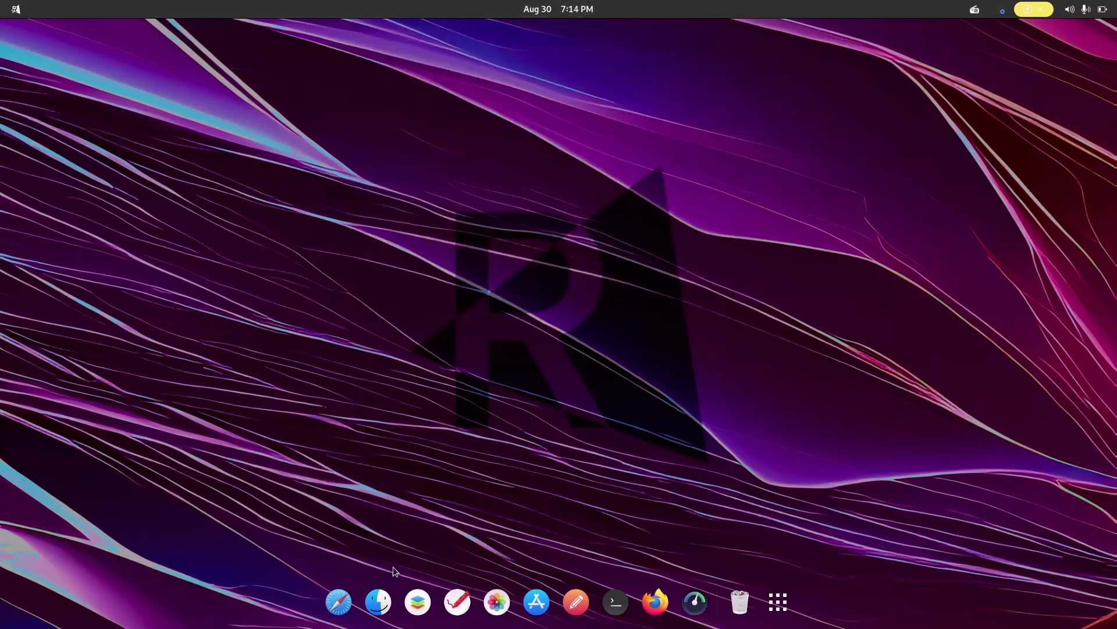
# Examine the hardware and operating system details on the About page of Settings, and close Settings
pyautogui.click(1071, 10)
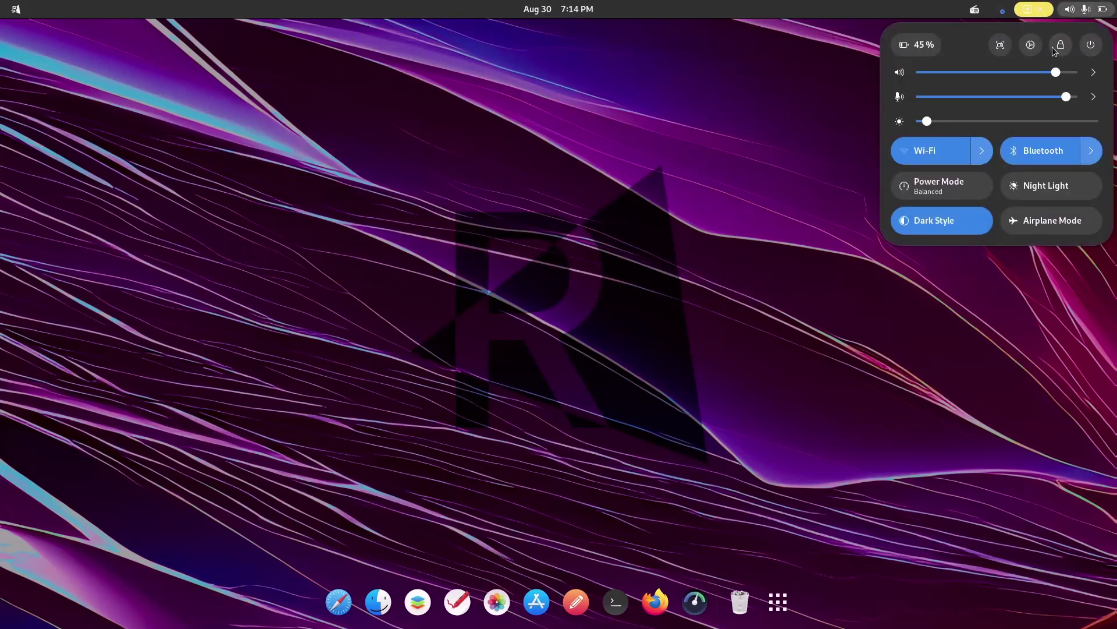
pyautogui.click(1033, 46)
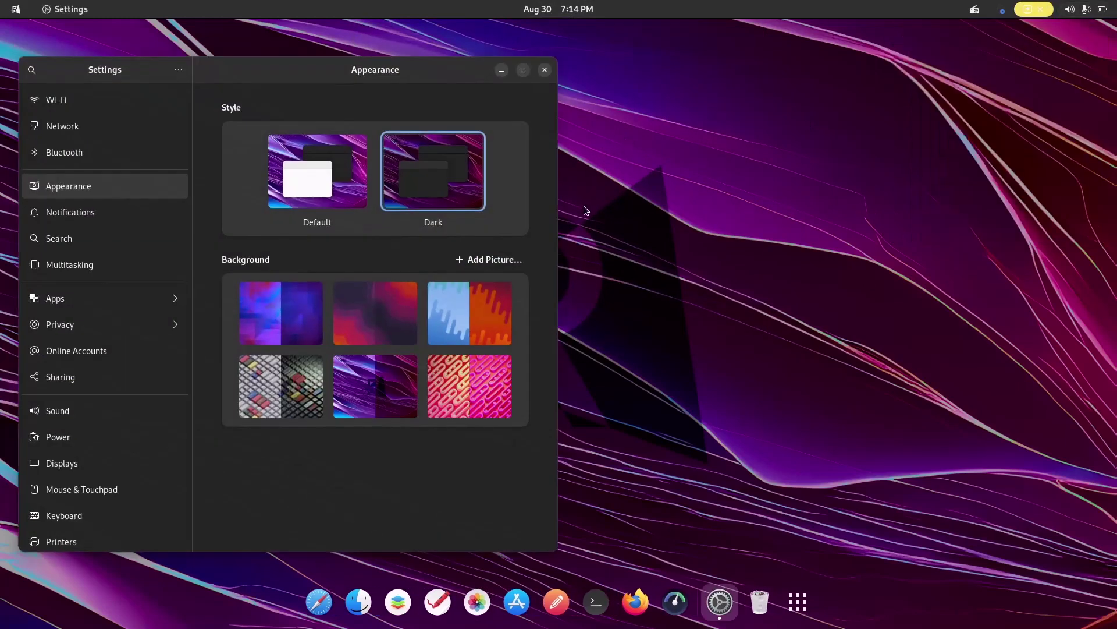
pyautogui.scroll(-5, 113, 465)
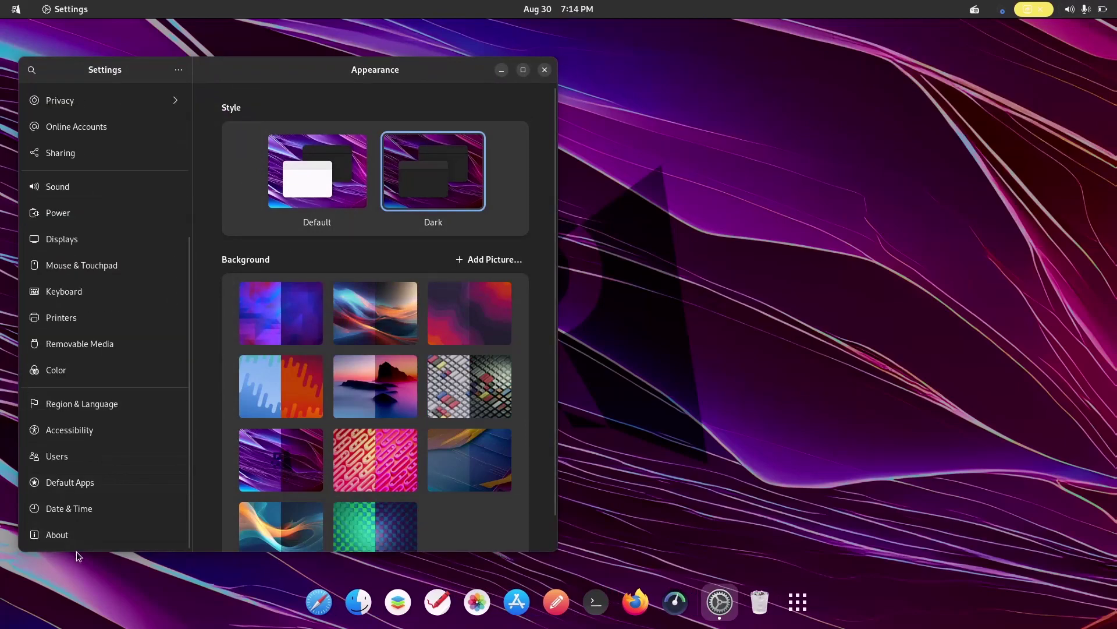
pyautogui.click(79, 535)
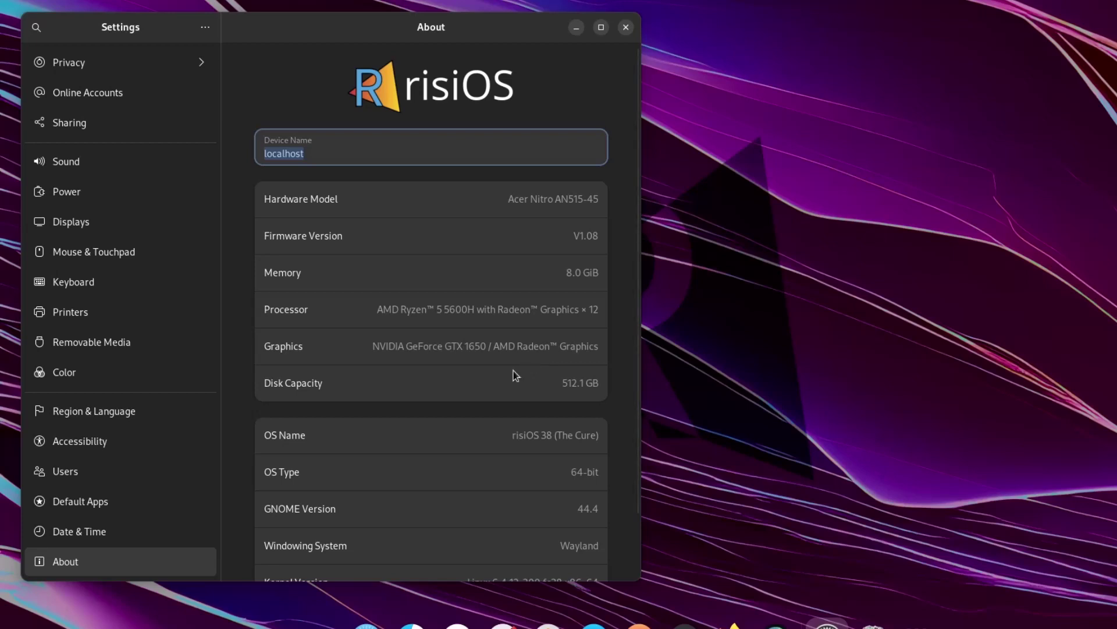
pyautogui.scroll(-3, 518, 395)
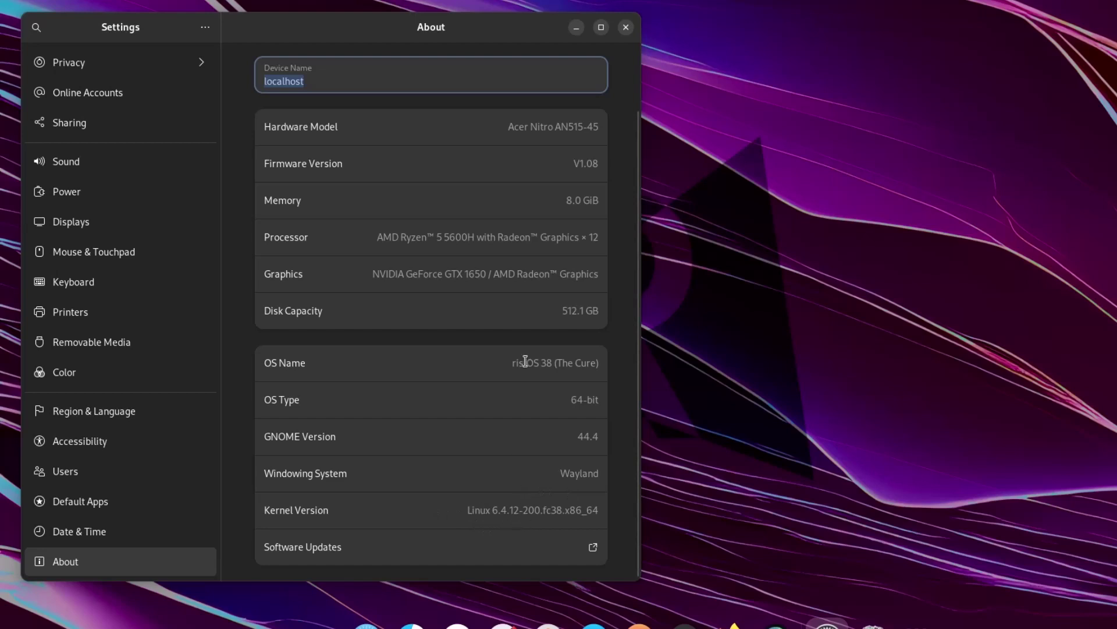
pyautogui.scroll(3, 526, 360)
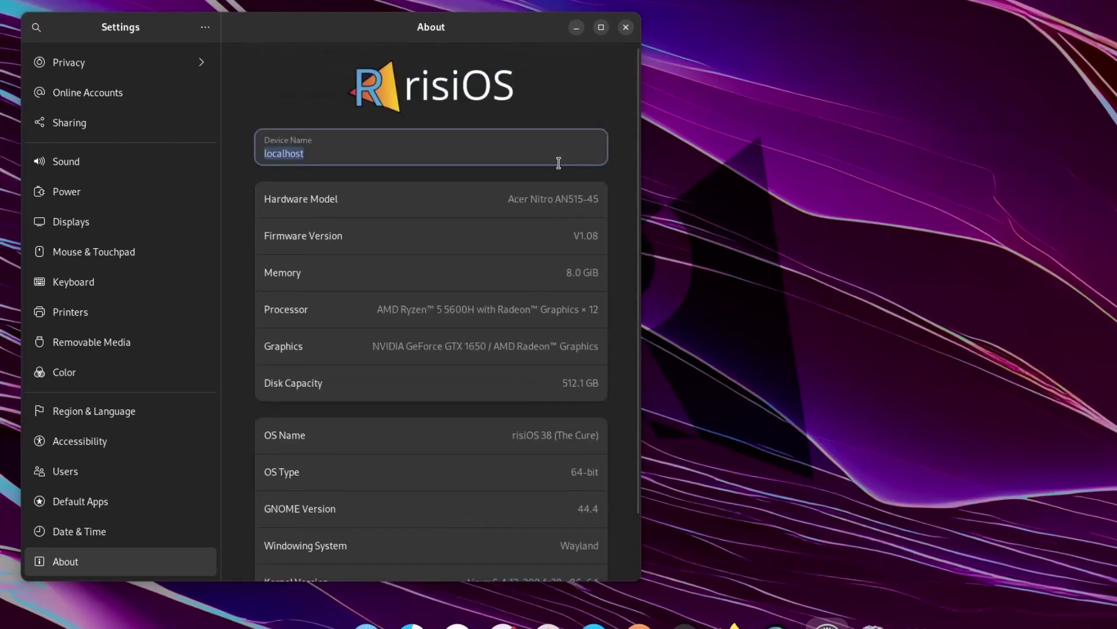
pyautogui.scroll(-2, 554, 187)
pyautogui.scroll(2, 549, 205)
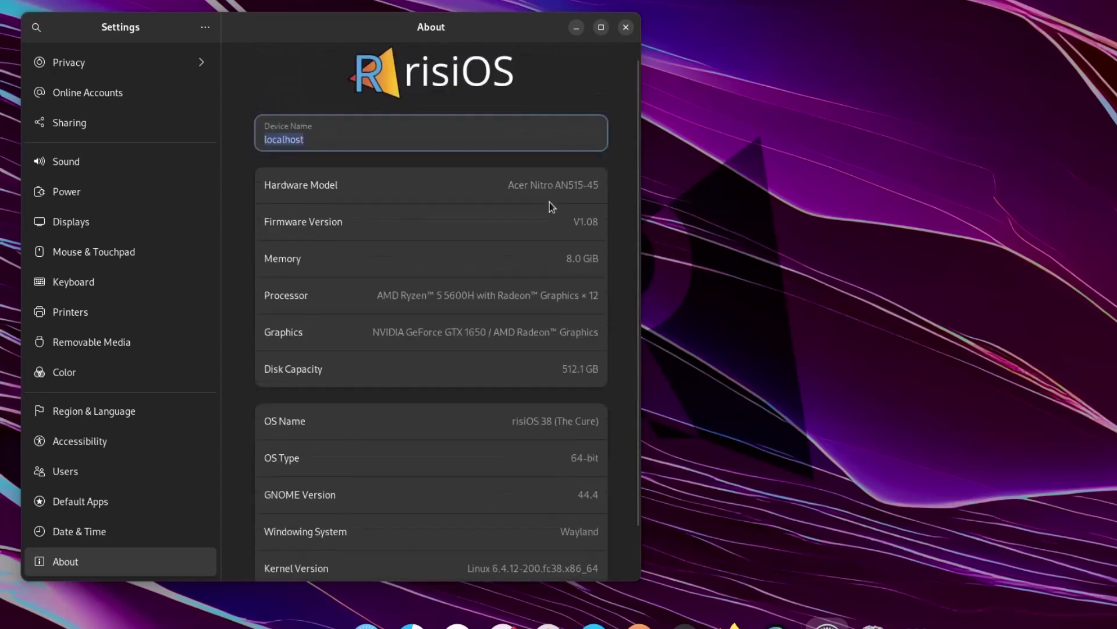
pyautogui.scroll(1, 549, 204)
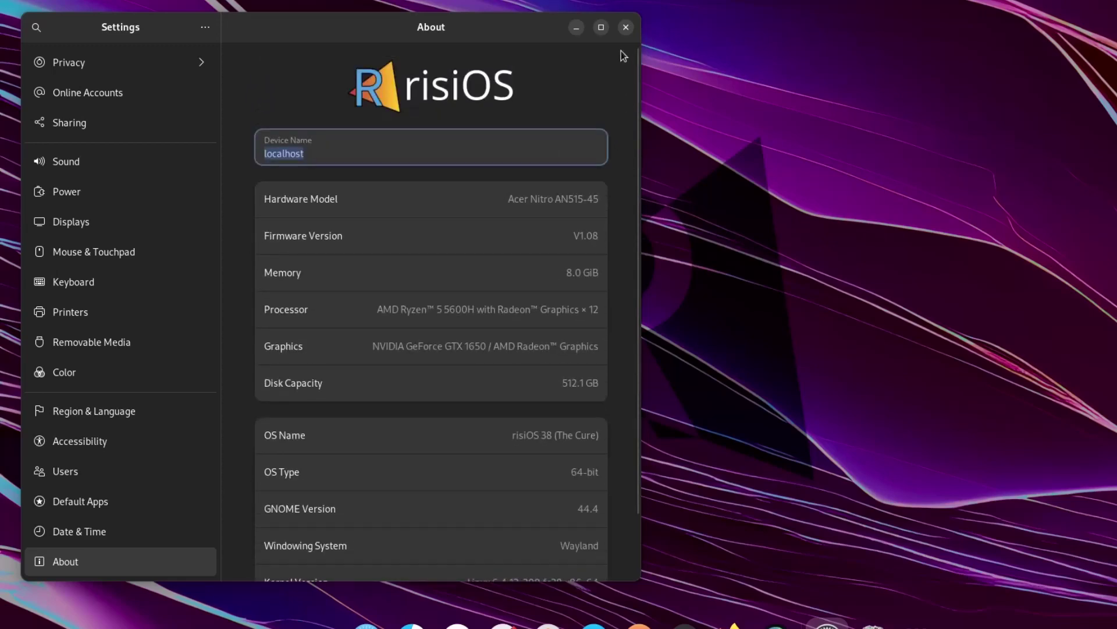
pyautogui.click(626, 27)
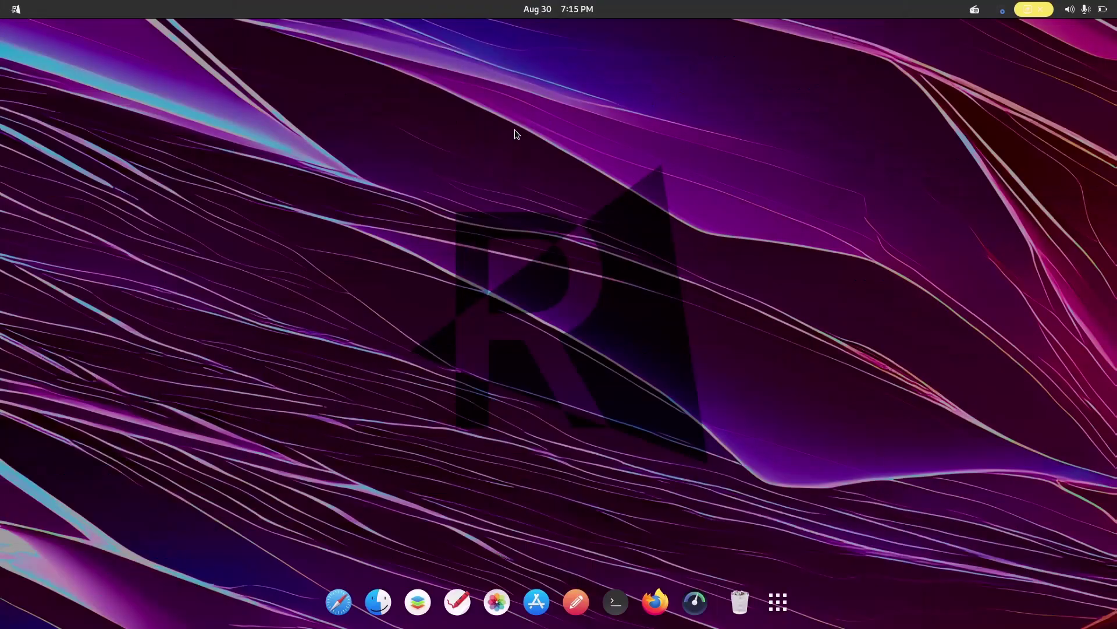
# Open the desktop's background and appearance settings, try the Default style, and return to the Dark style
pyautogui.rightClick(515, 134)
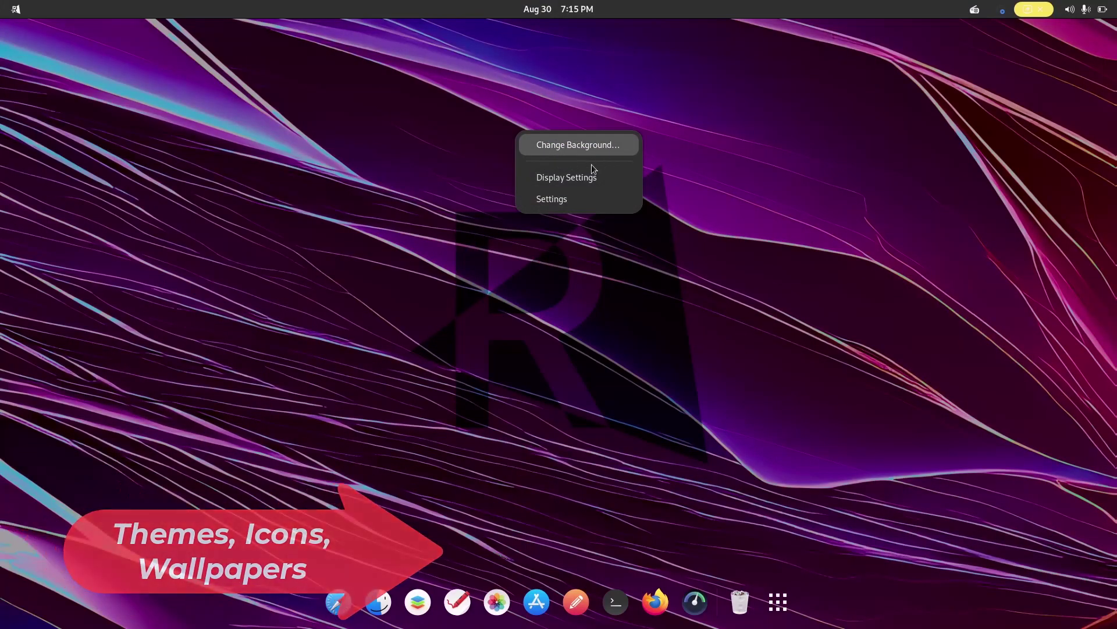
pyautogui.click(610, 148)
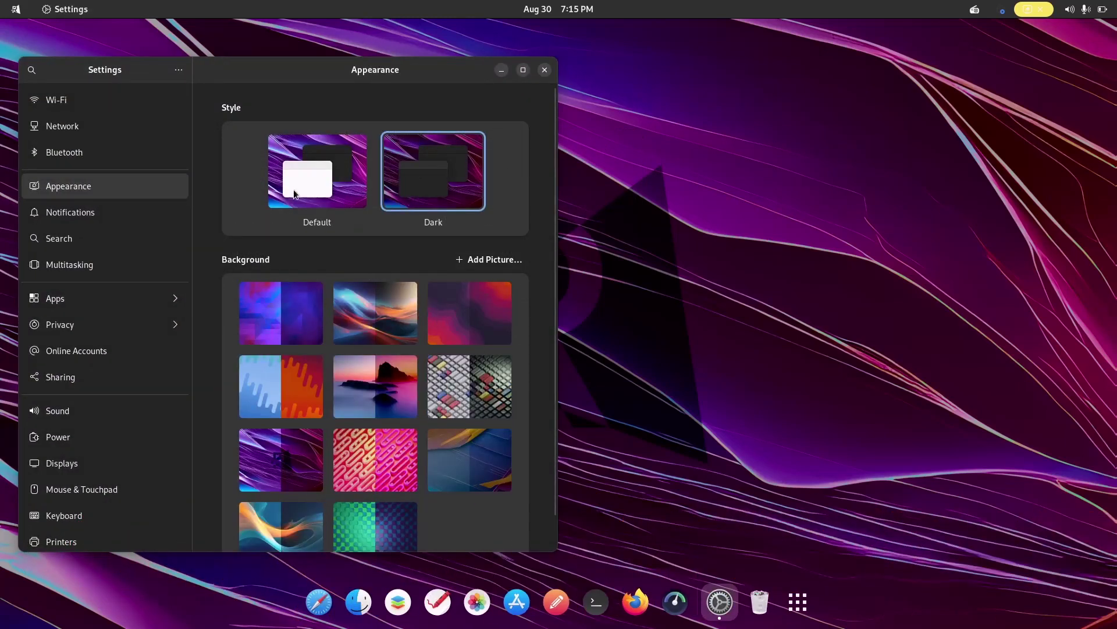
pyautogui.click(329, 184)
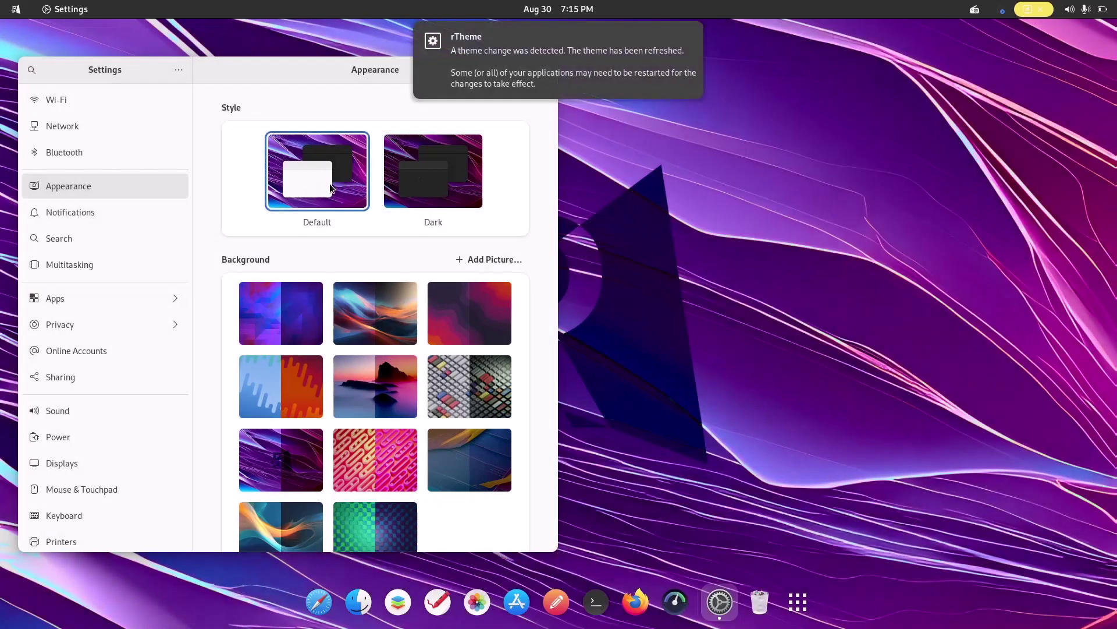
pyautogui.click(445, 182)
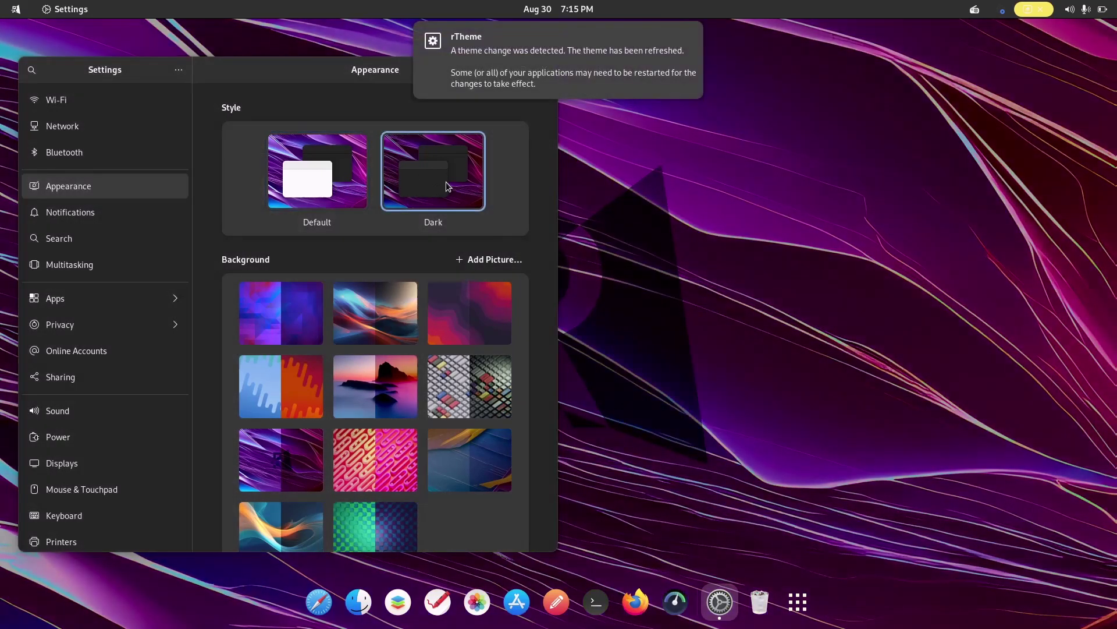
pyautogui.click(688, 36)
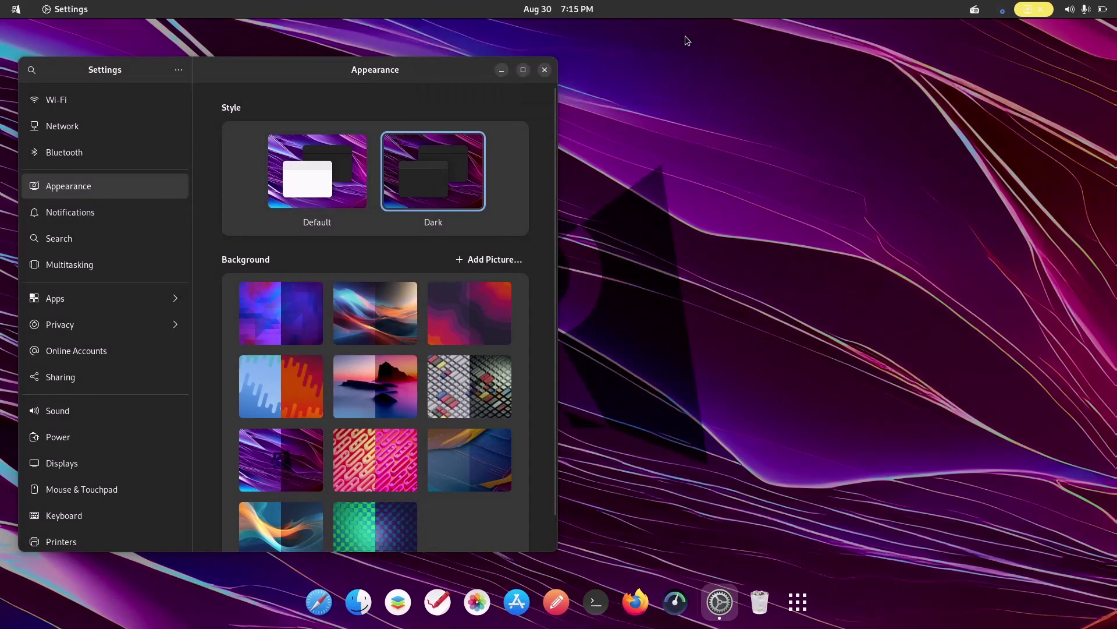
# Try several desktop backgrounds, restore the dark purple wallpaper with the R logo, and close Settings
pyautogui.click(293, 329)
pyautogui.click(398, 317)
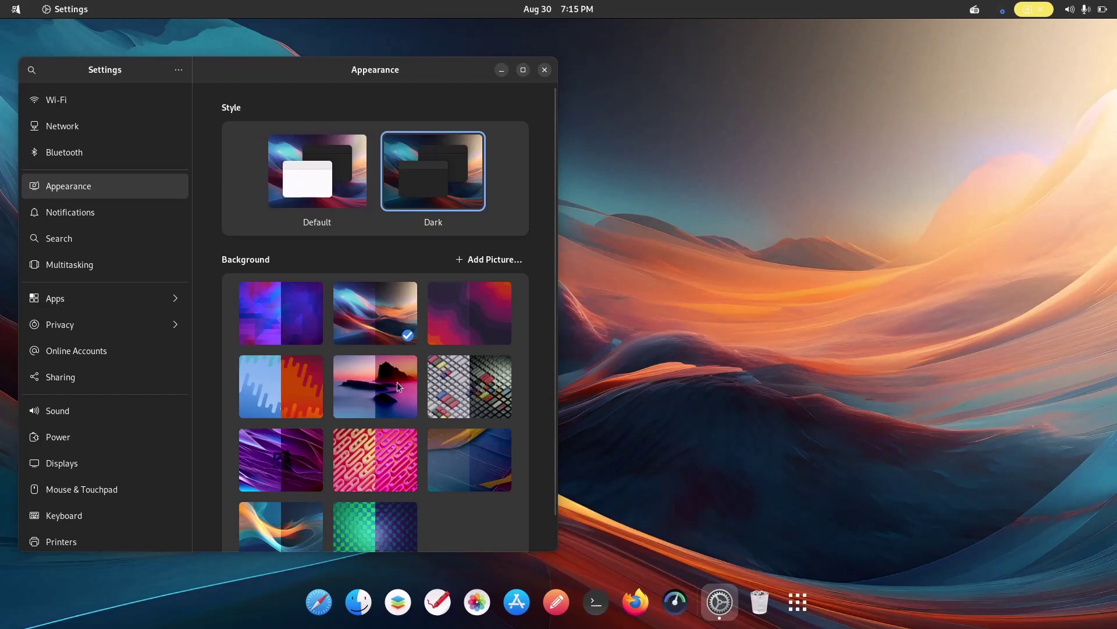
pyautogui.click(410, 464)
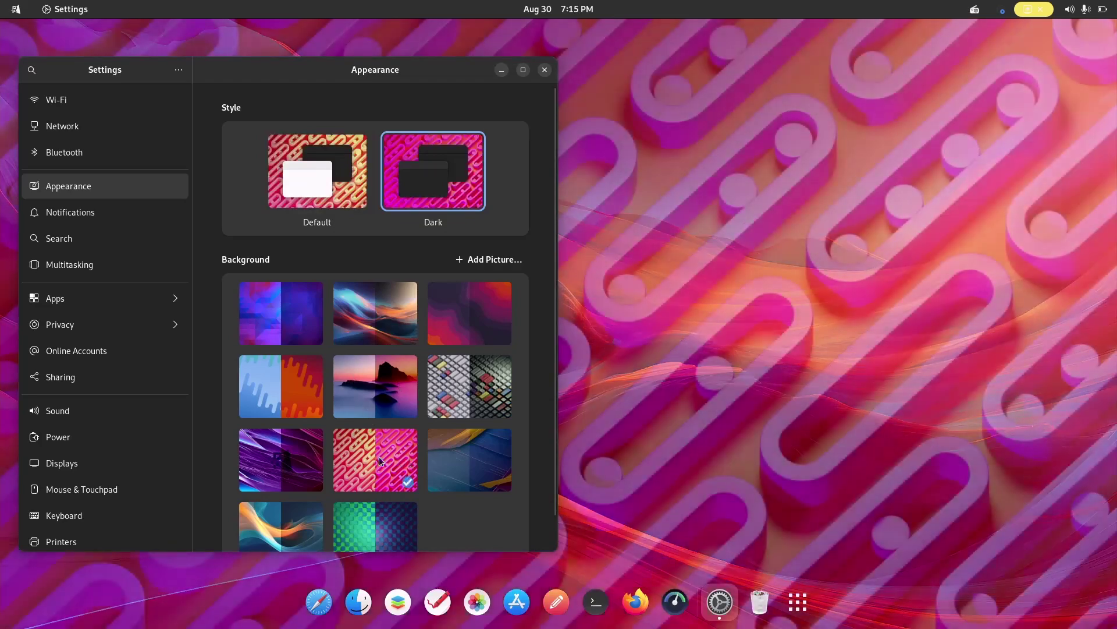
pyautogui.click(319, 464)
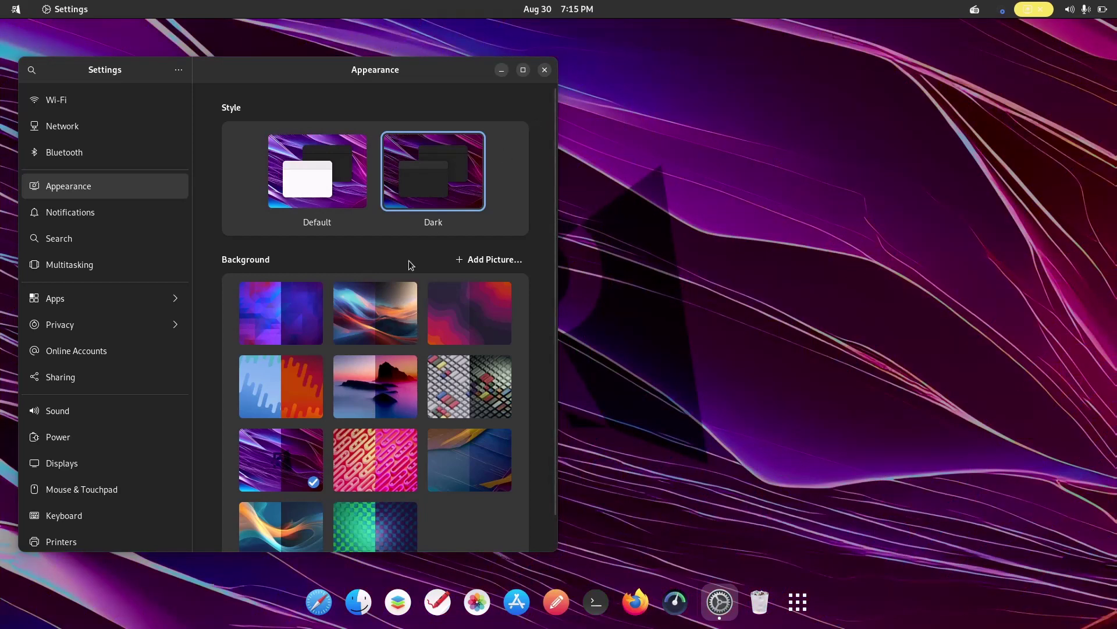
pyautogui.click(545, 70)
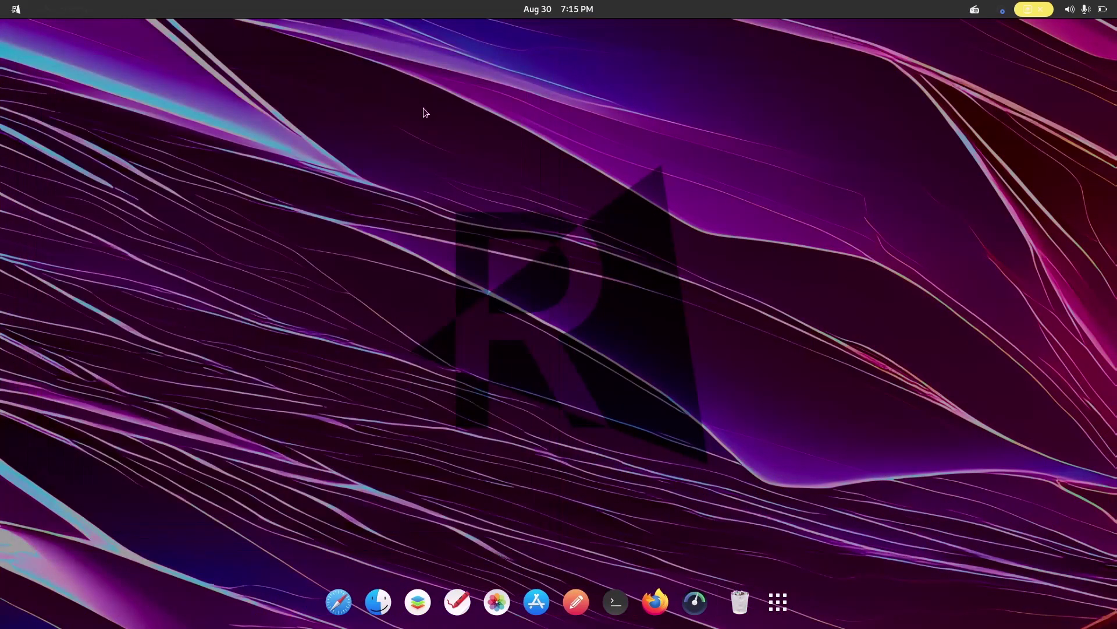
# Open risiTweaks and look at the theme styling and icon theme choices without changing them
pyautogui.click(778, 601)
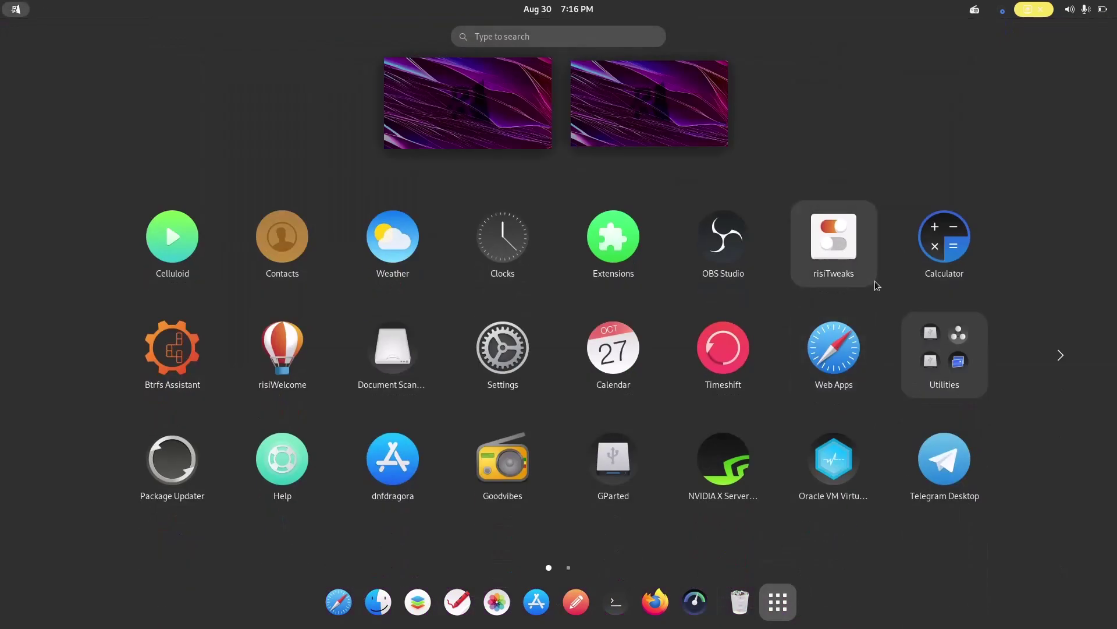
pyautogui.click(842, 263)
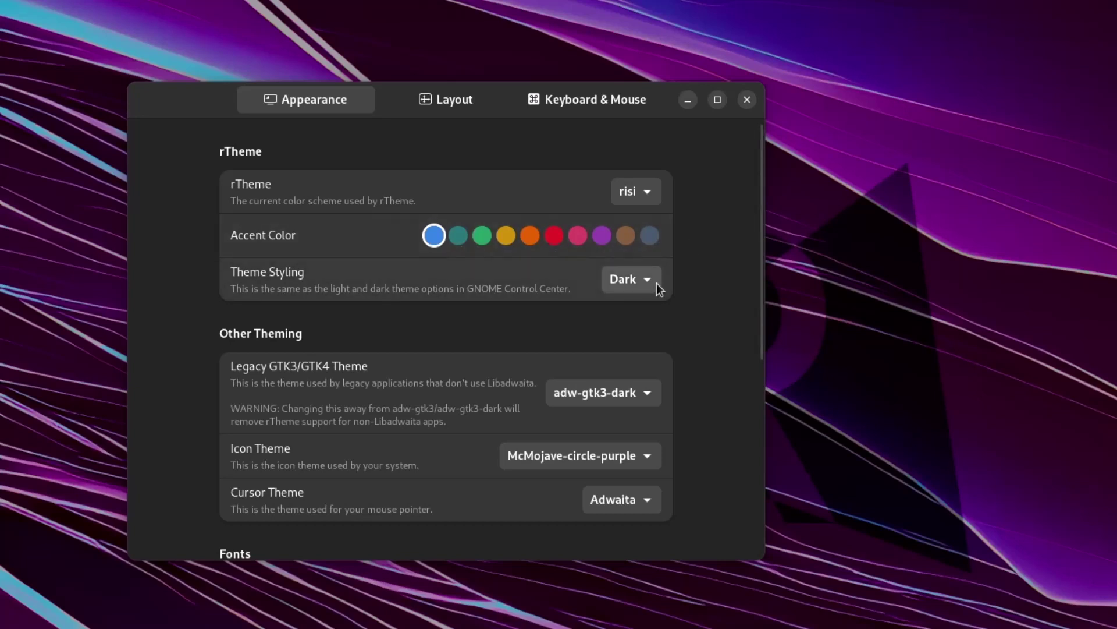
pyautogui.click(639, 285)
pyautogui.click(724, 245)
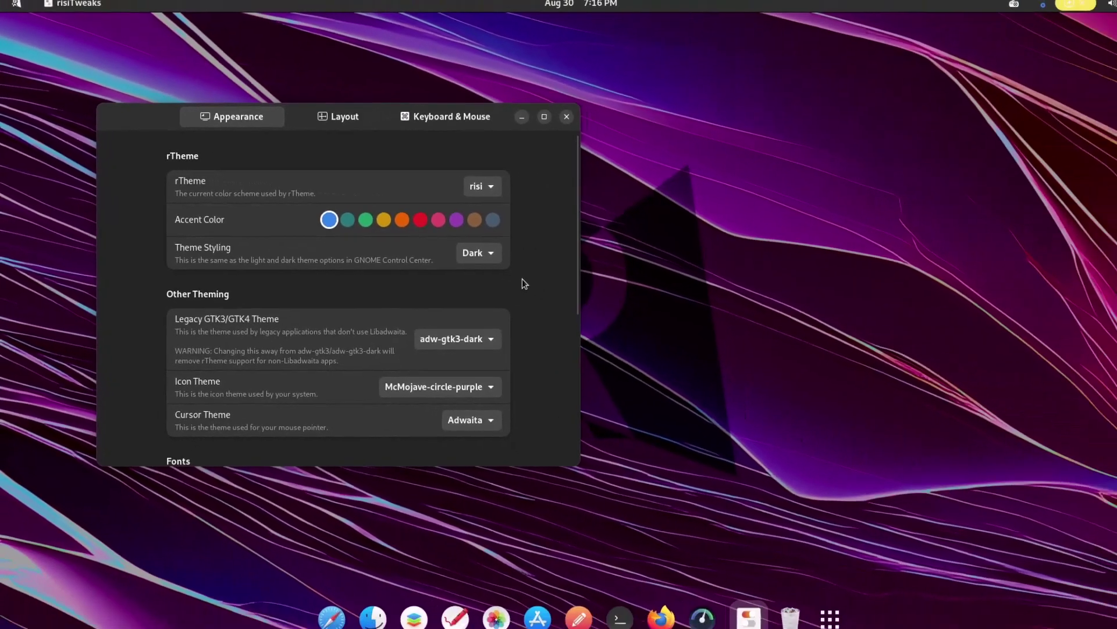
pyautogui.scroll(-1, 521, 295)
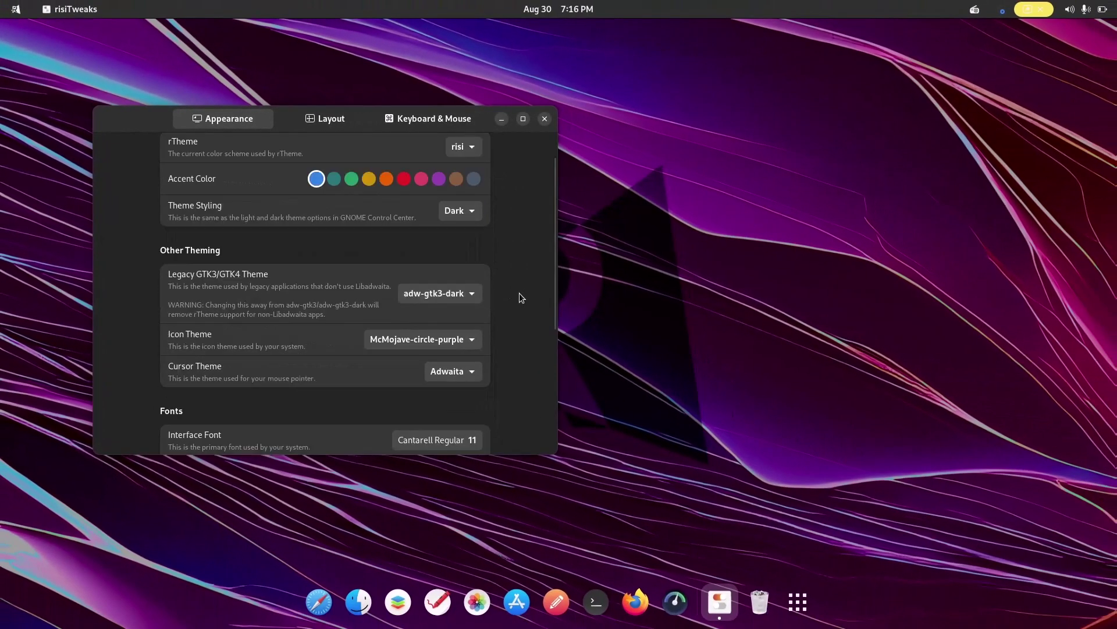
pyautogui.click(472, 341)
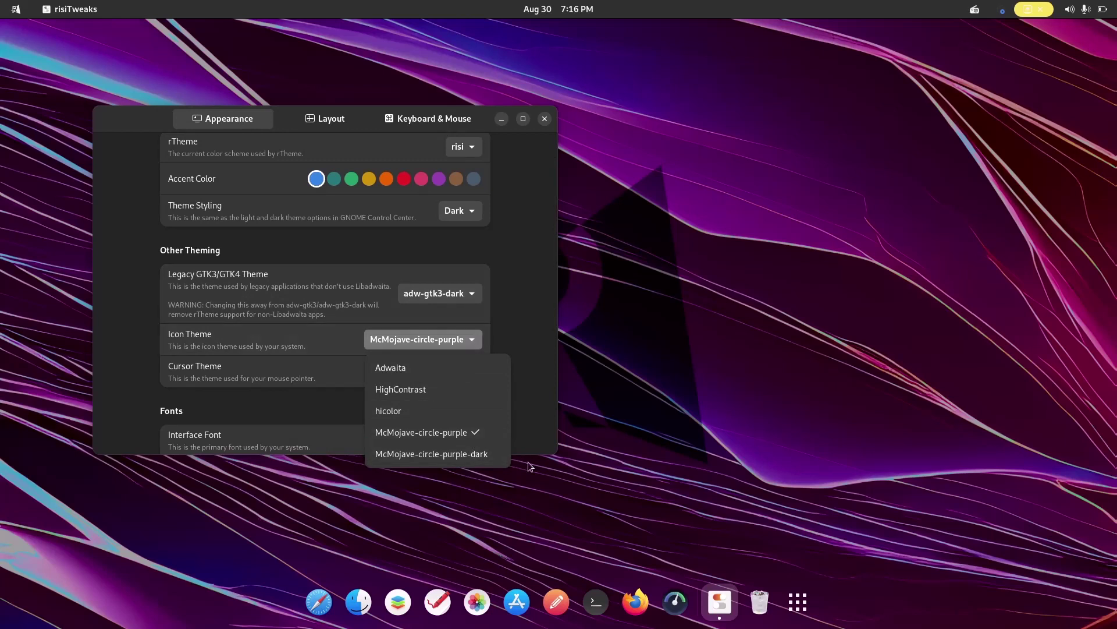
pyautogui.click(527, 391)
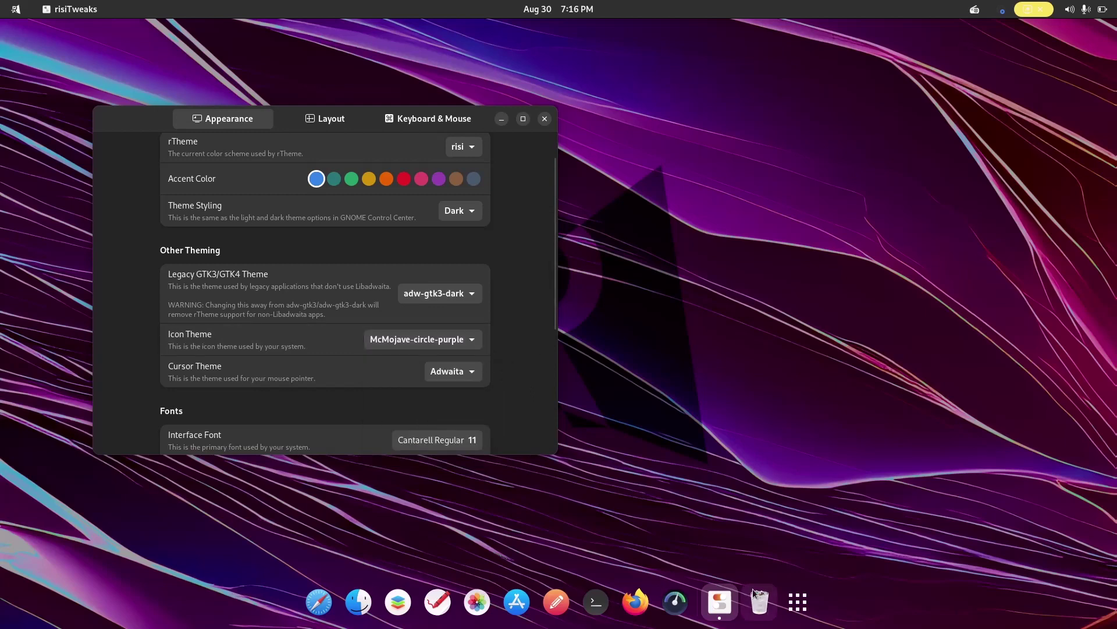
# Look through both pages of installed applications, and return to risiTweaks to view its font settings
pyautogui.click(798, 601)
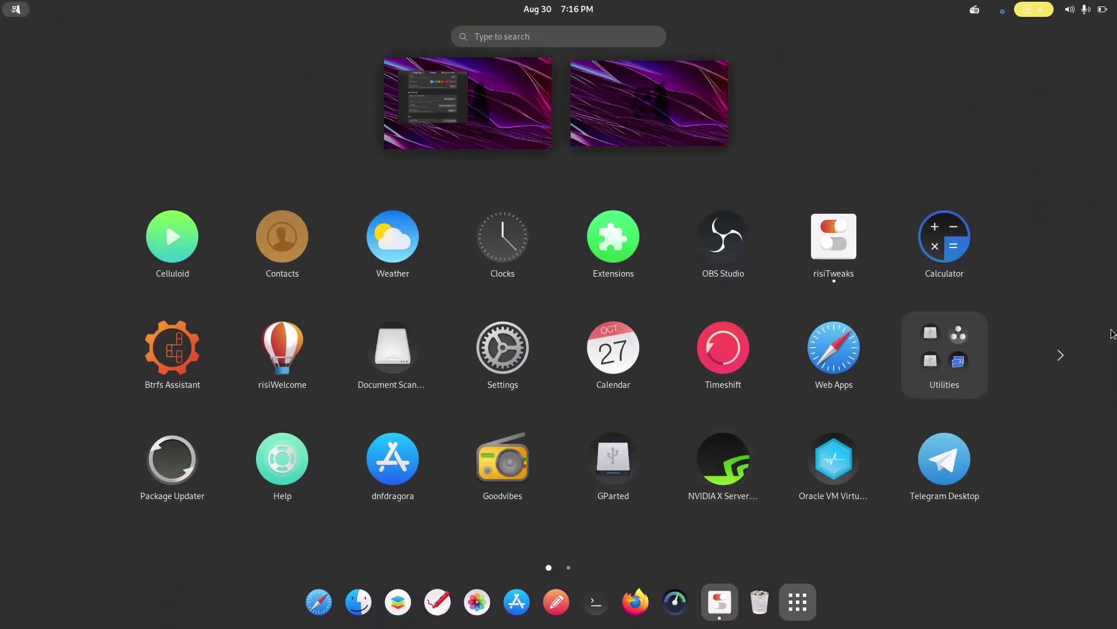
pyautogui.click(1060, 355)
pyautogui.click(64, 358)
pyautogui.click(483, 93)
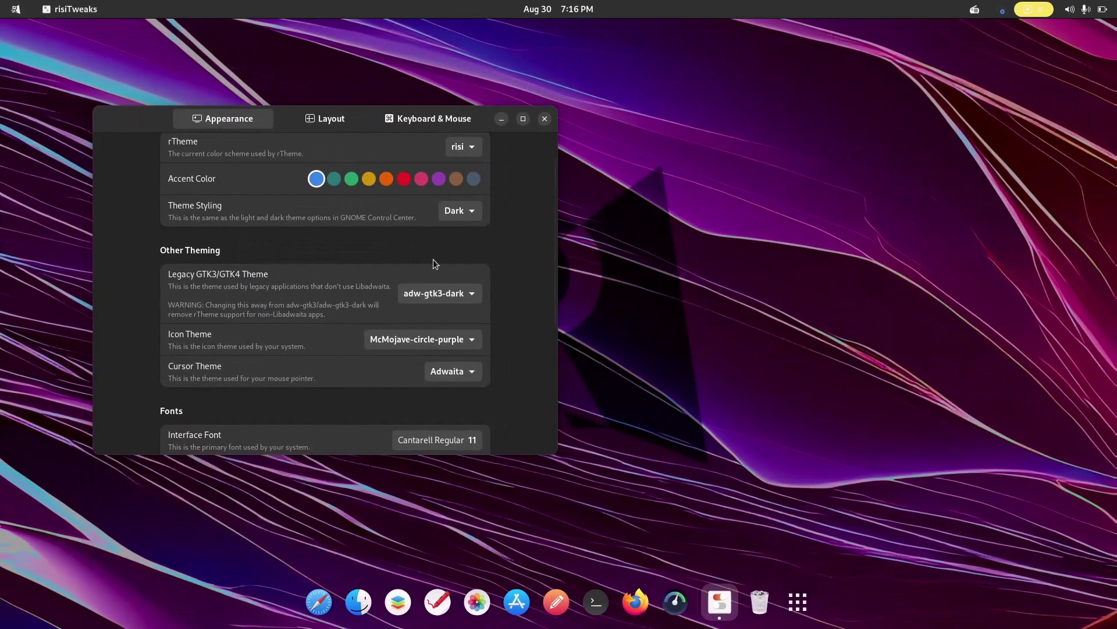
pyautogui.scroll(-5, 513, 296)
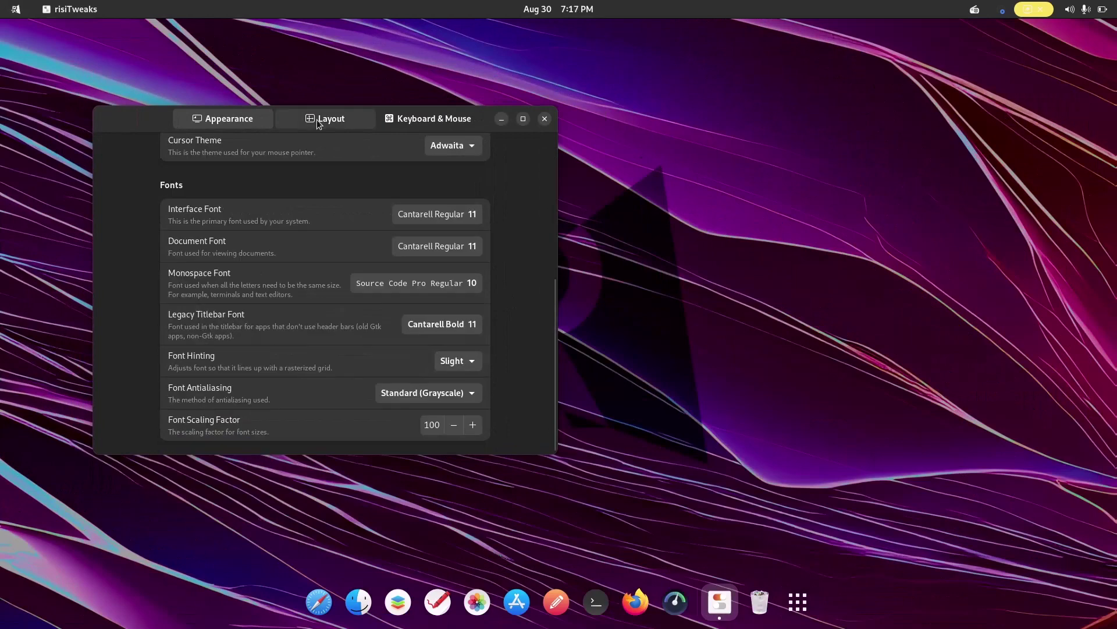
# Try showing the battery percentage in the top bar through the layout settings, and switch it off again
pyautogui.click(324, 118)
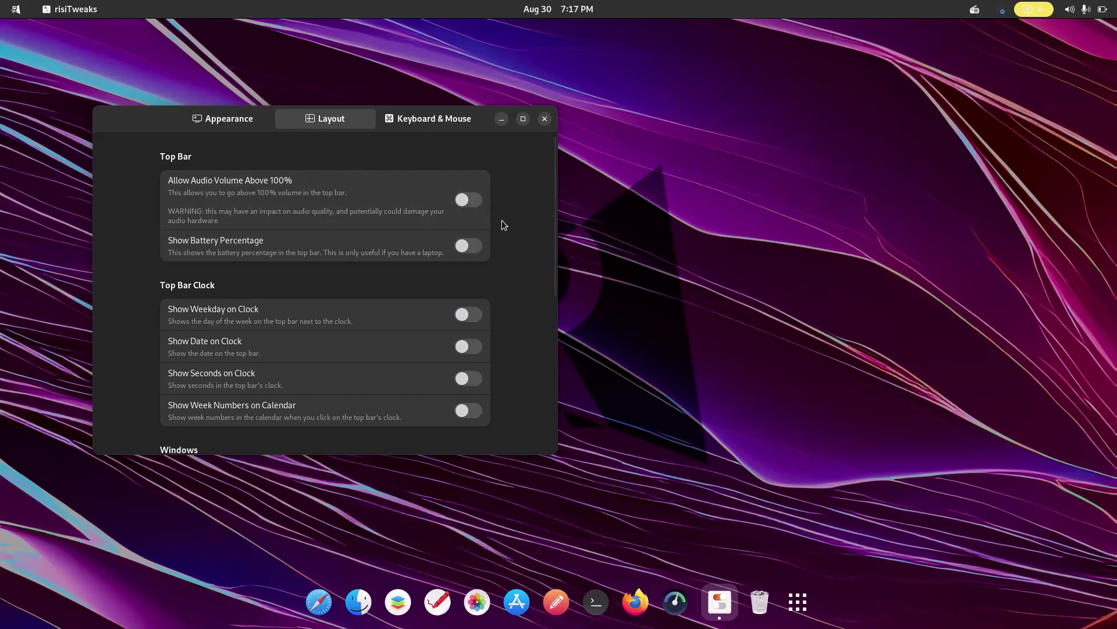
pyautogui.click(470, 246)
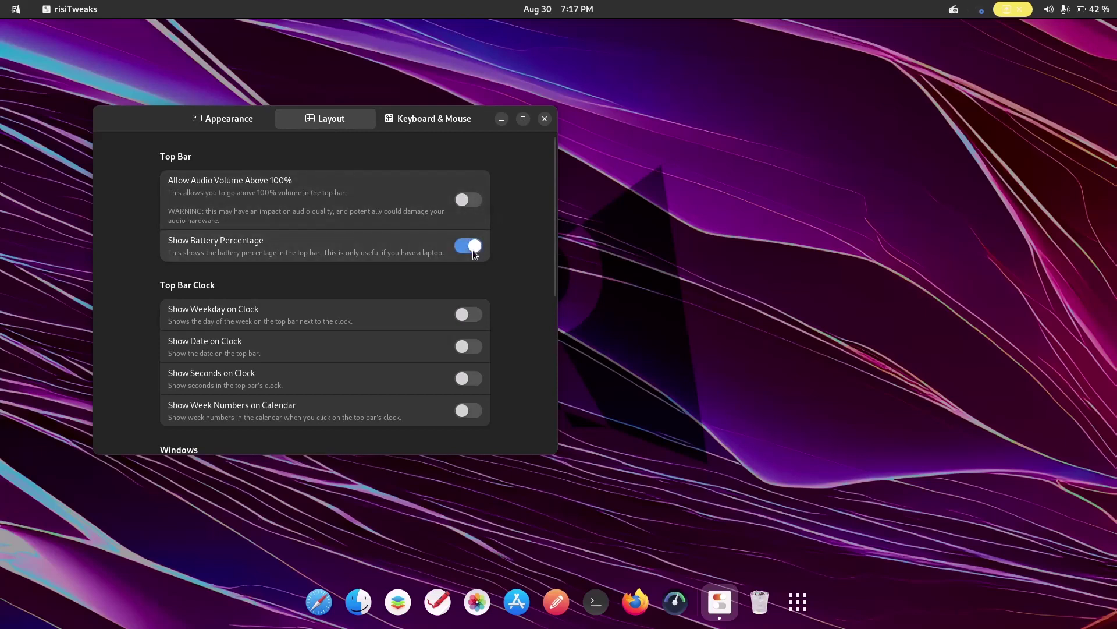
pyautogui.click(473, 249)
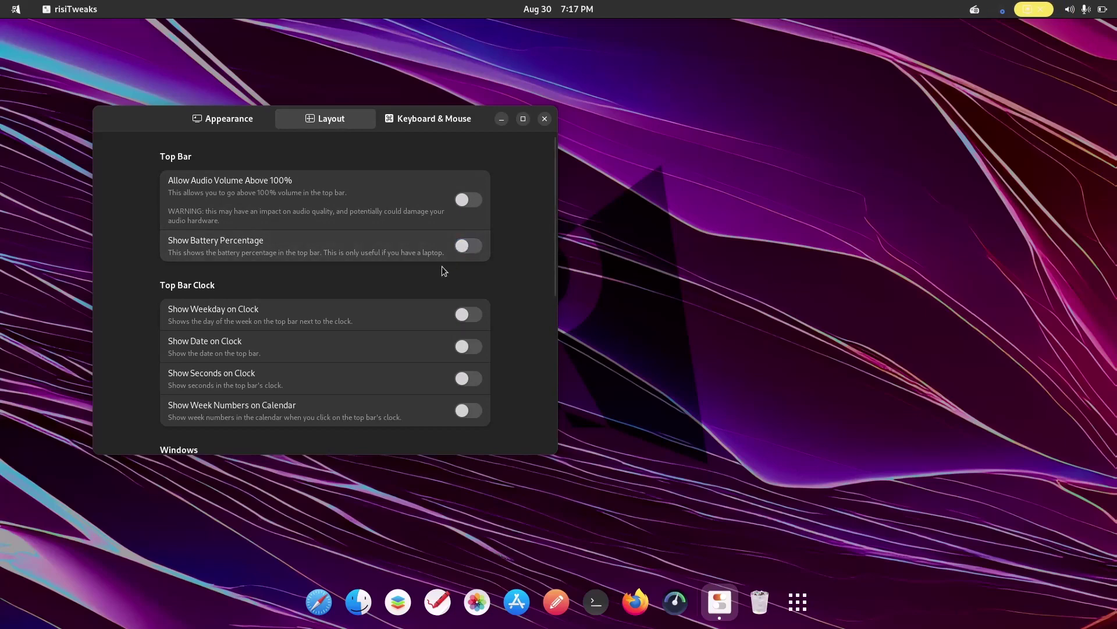
# Review the window and titlebar action options in the layout settings, and close risiTweaks
pyautogui.scroll(-8, 532, 287)
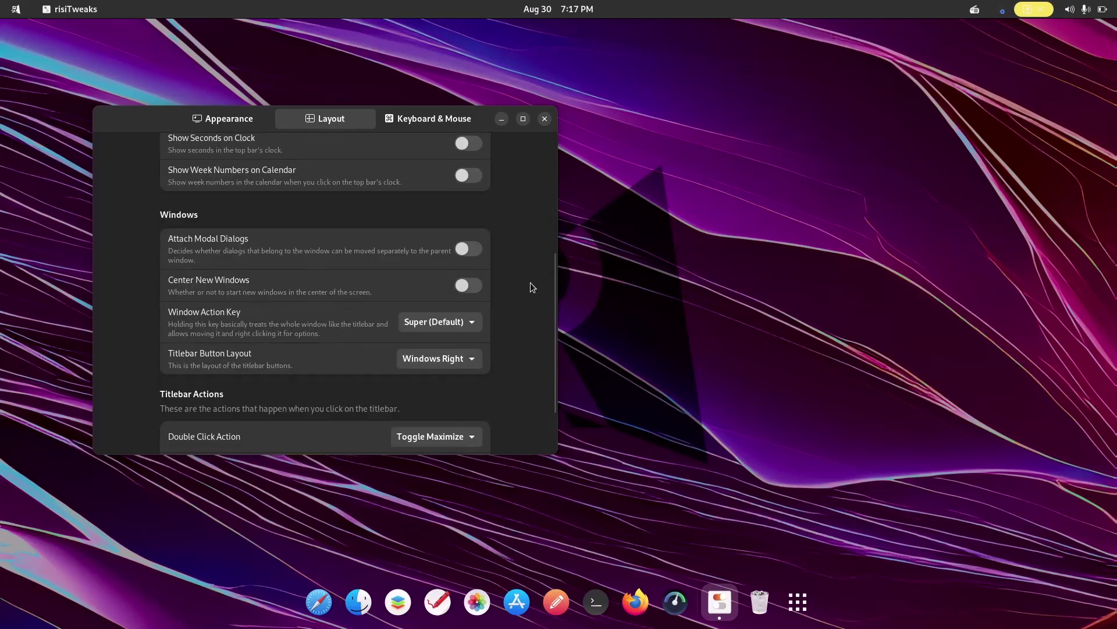
pyautogui.scroll(-1, 530, 287)
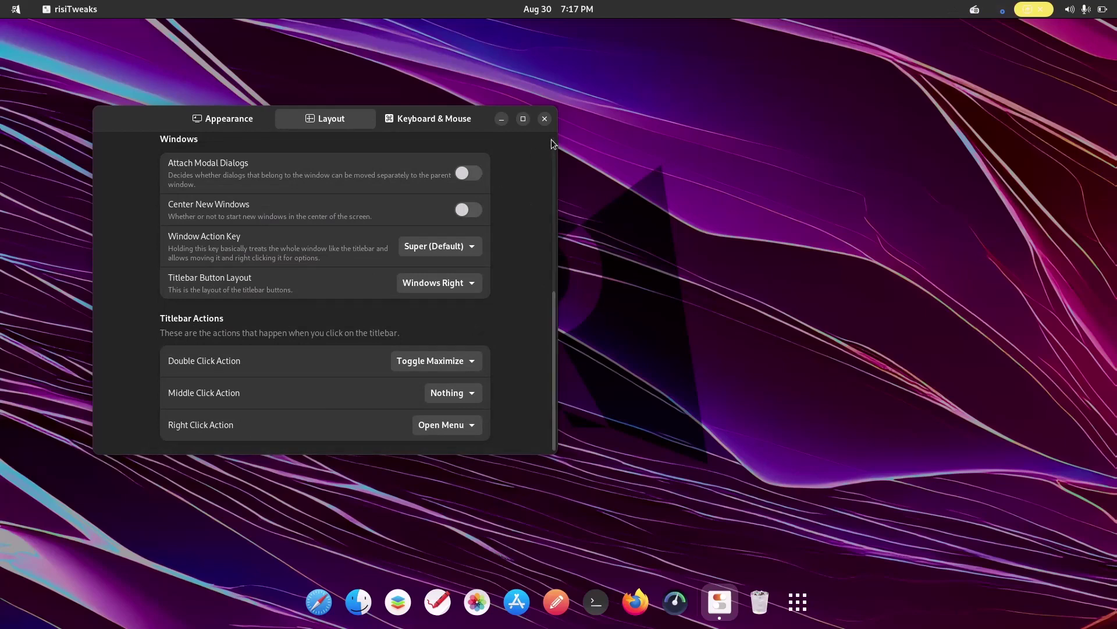
pyautogui.click(543, 121)
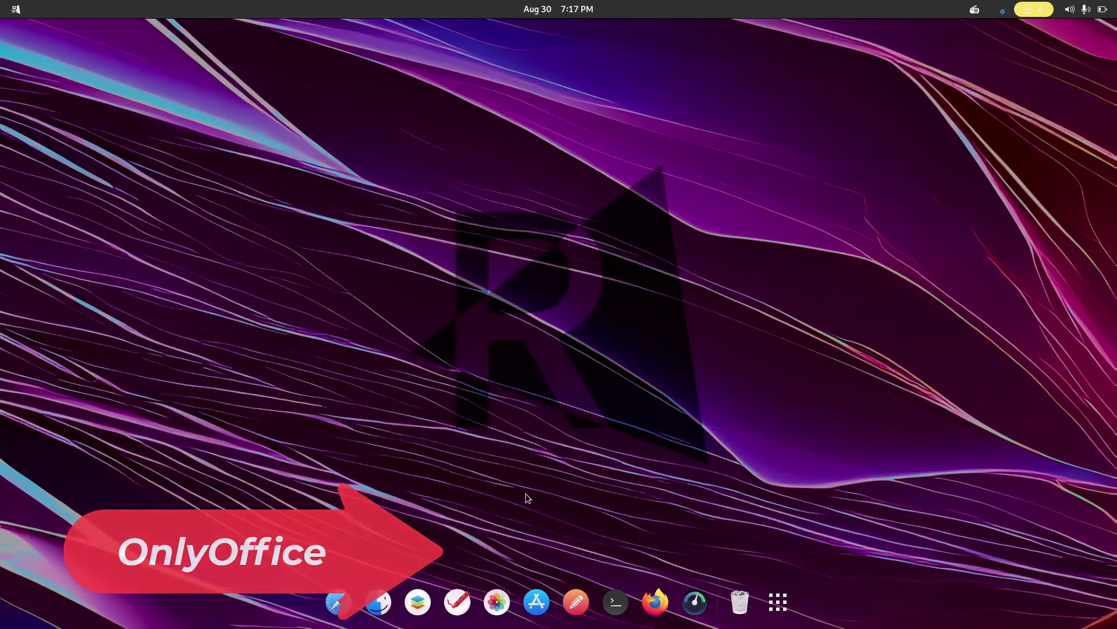
# Create a new text document in ONLYOFFICE Desktop Editors and look through its insert, draw, layout and references tools
pyautogui.click(417, 602)
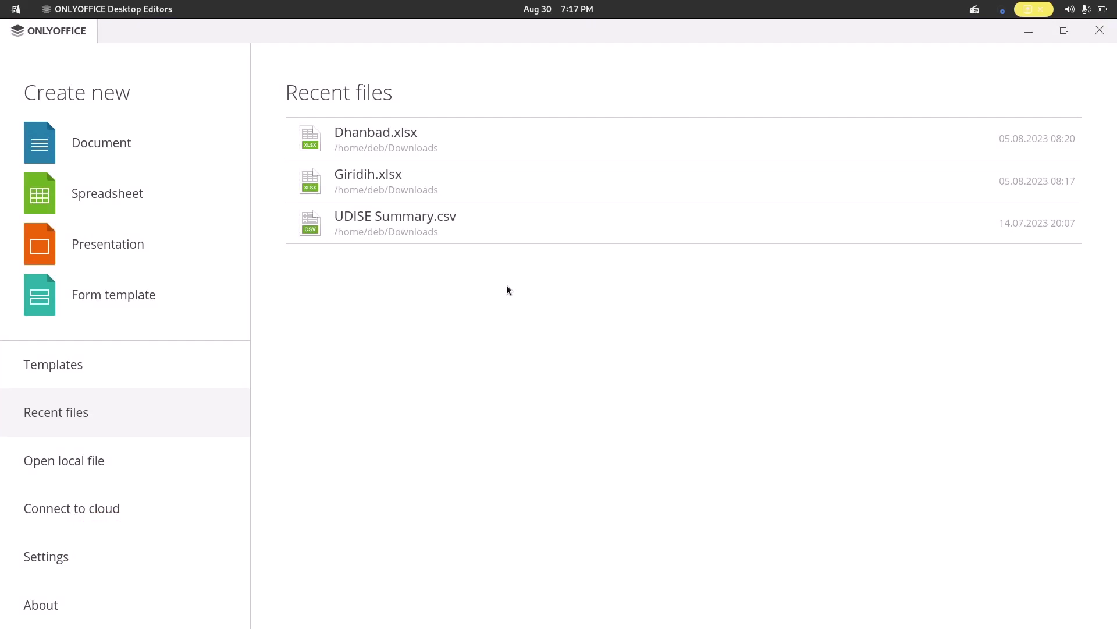
pyautogui.click(110, 145)
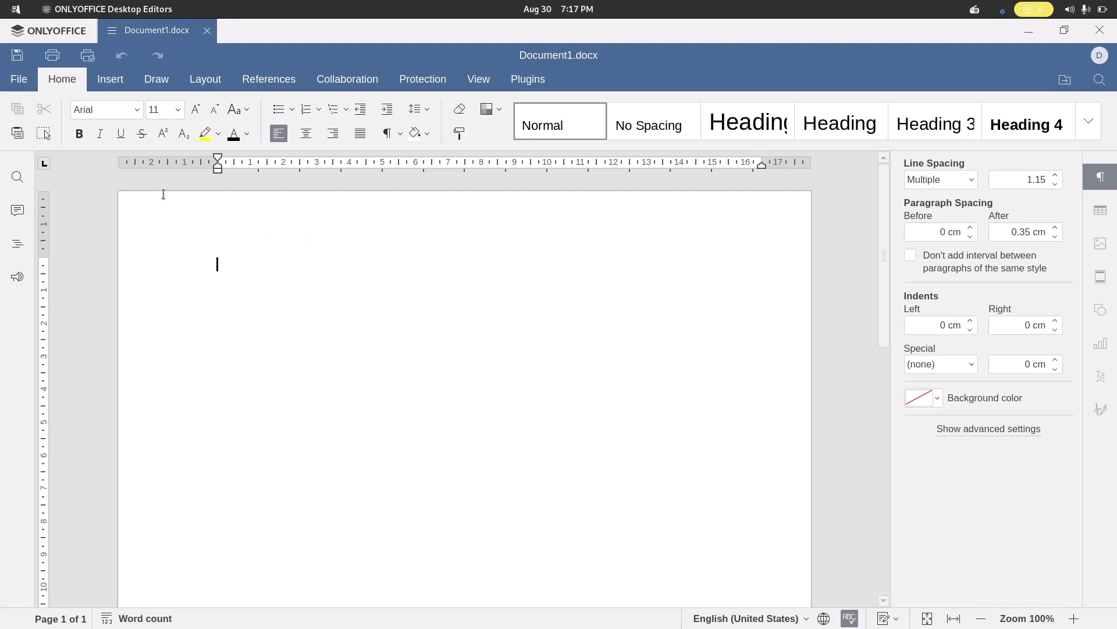
pyautogui.click(118, 83)
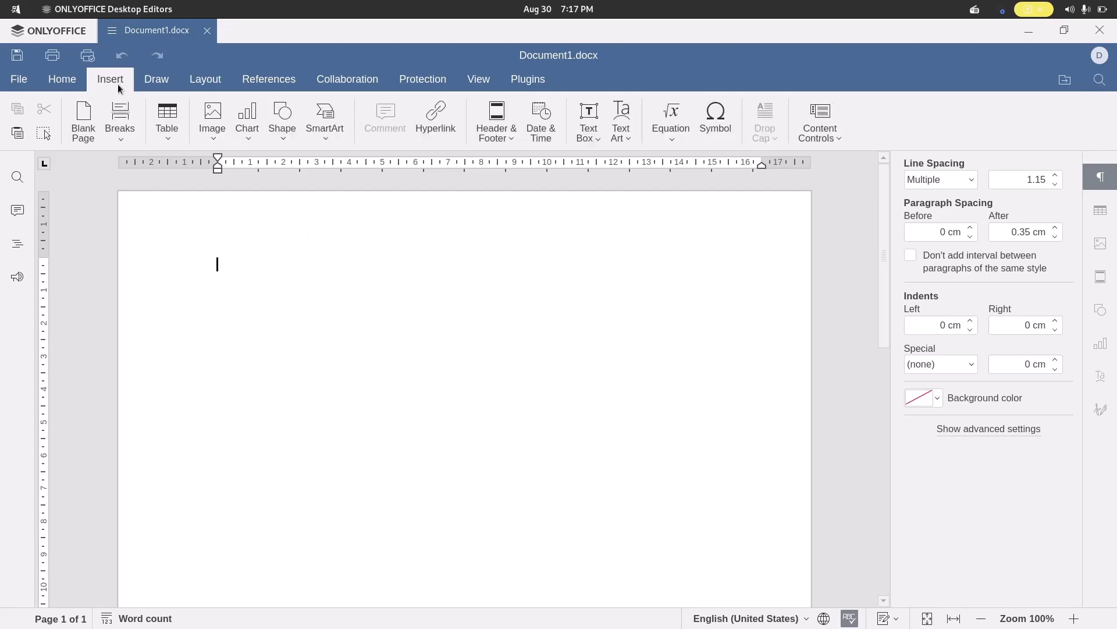
pyautogui.click(161, 84)
pyautogui.click(205, 83)
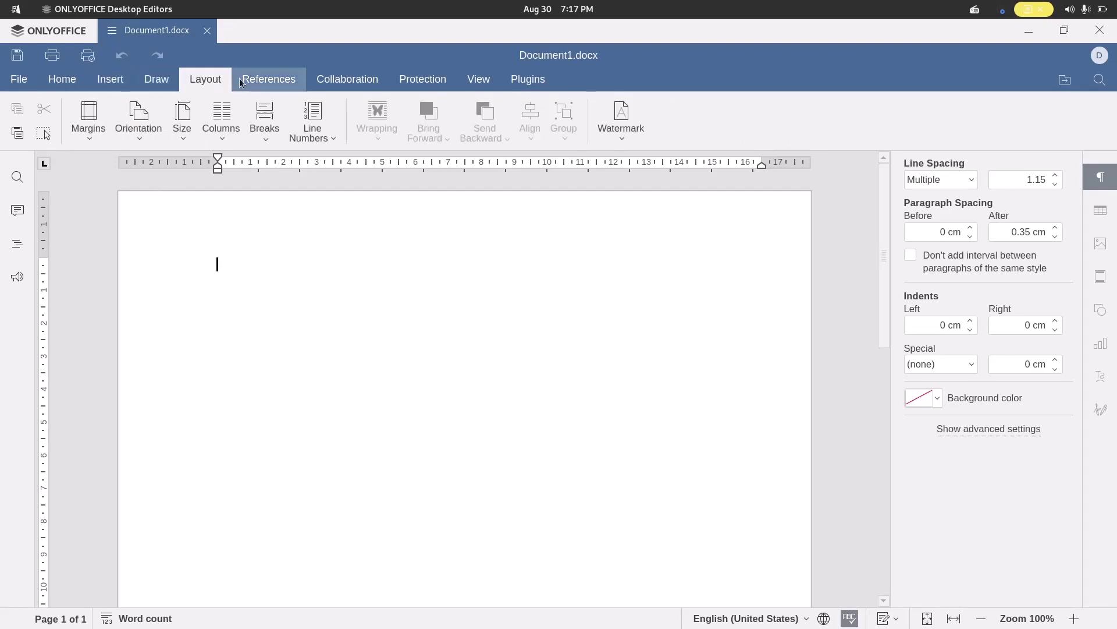
pyautogui.click(268, 83)
pyautogui.click(115, 85)
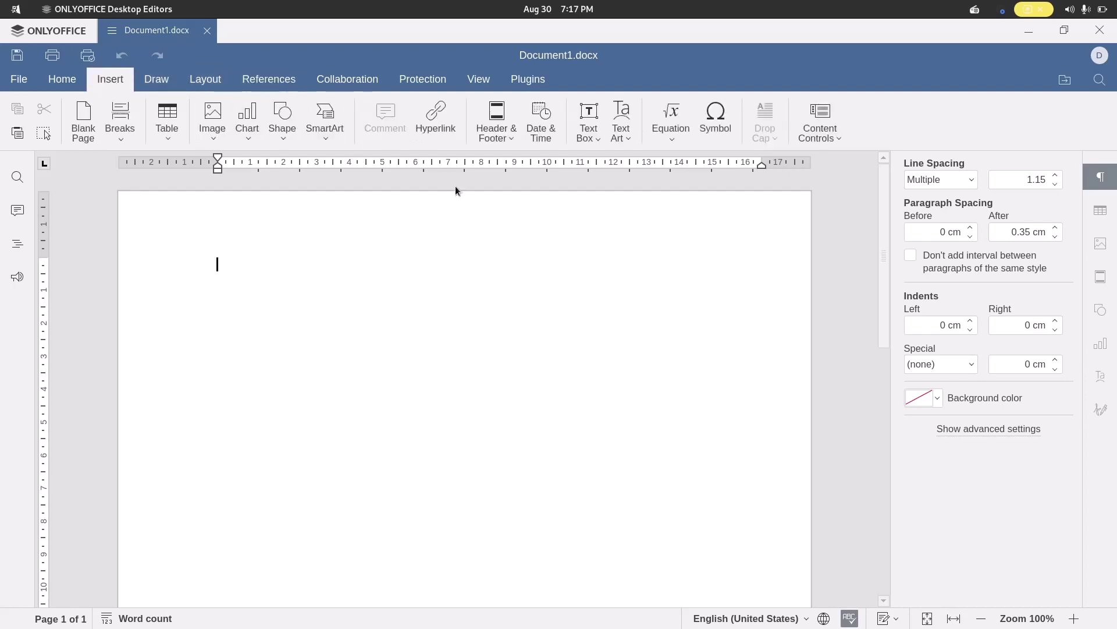
# Browse the equation categories available for the document, from symbols and brackets to operators and matrices
pyautogui.click(672, 143)
pyautogui.moveTo(682, 169)
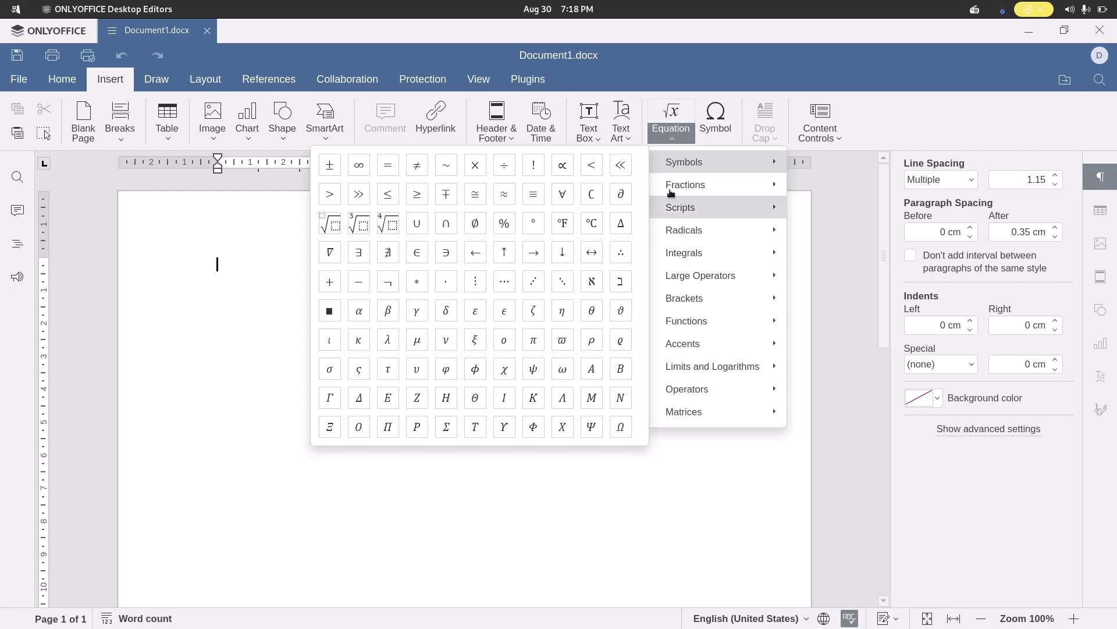
pyautogui.moveTo(683, 236)
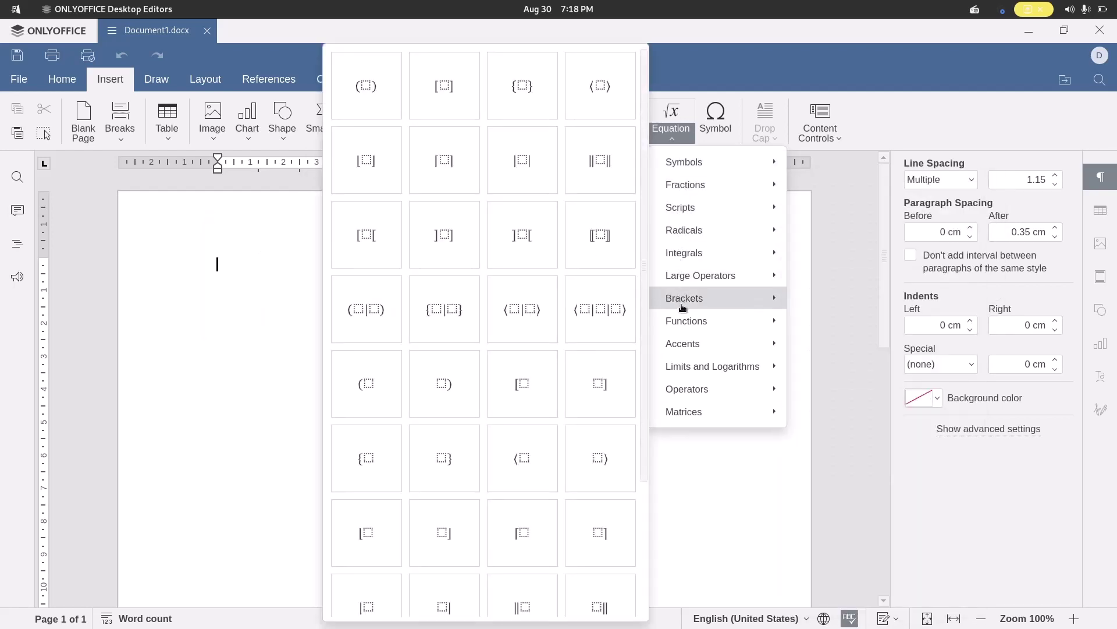
pyautogui.moveTo(687, 321)
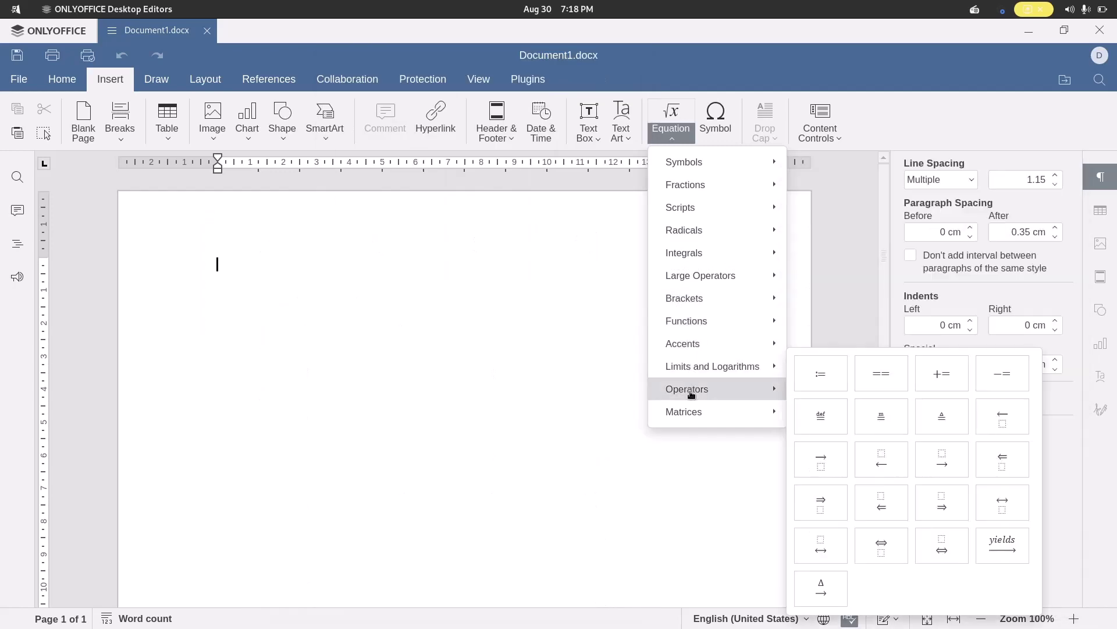
pyautogui.moveTo(691, 411)
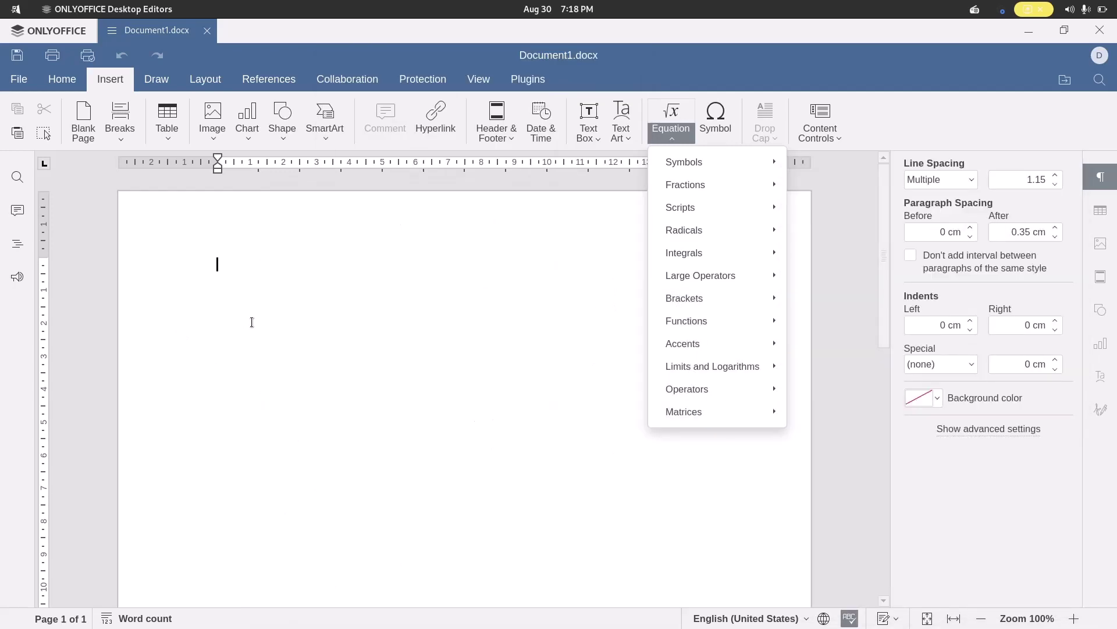
# Create a new blank spreadsheet from the ONLYOFFICE start page and select cell F4
pyautogui.click(71, 31)
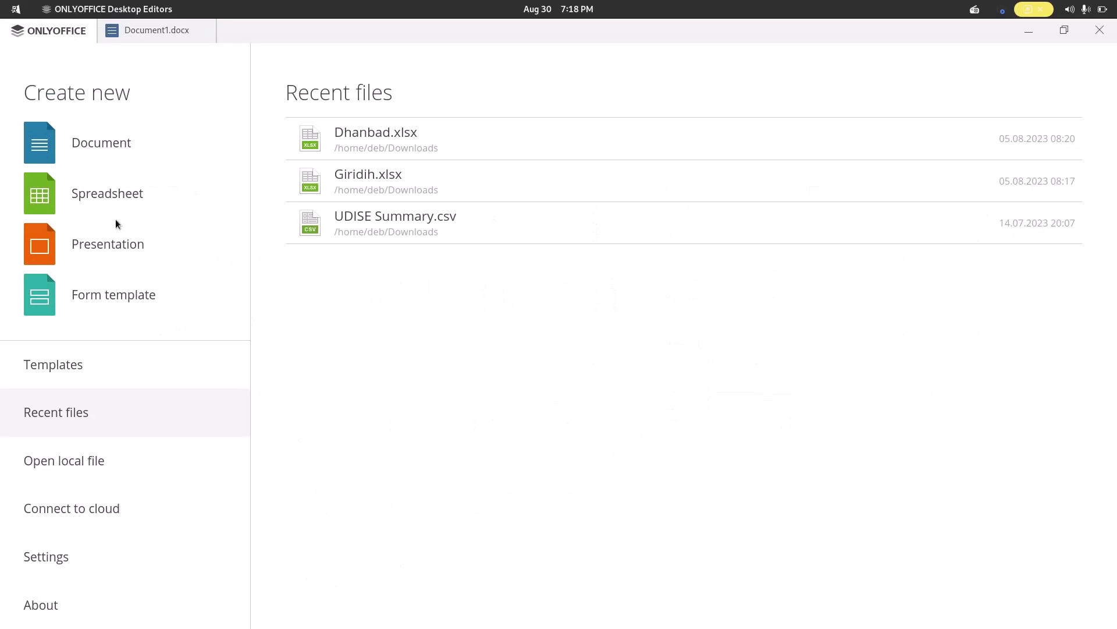
pyautogui.click(96, 195)
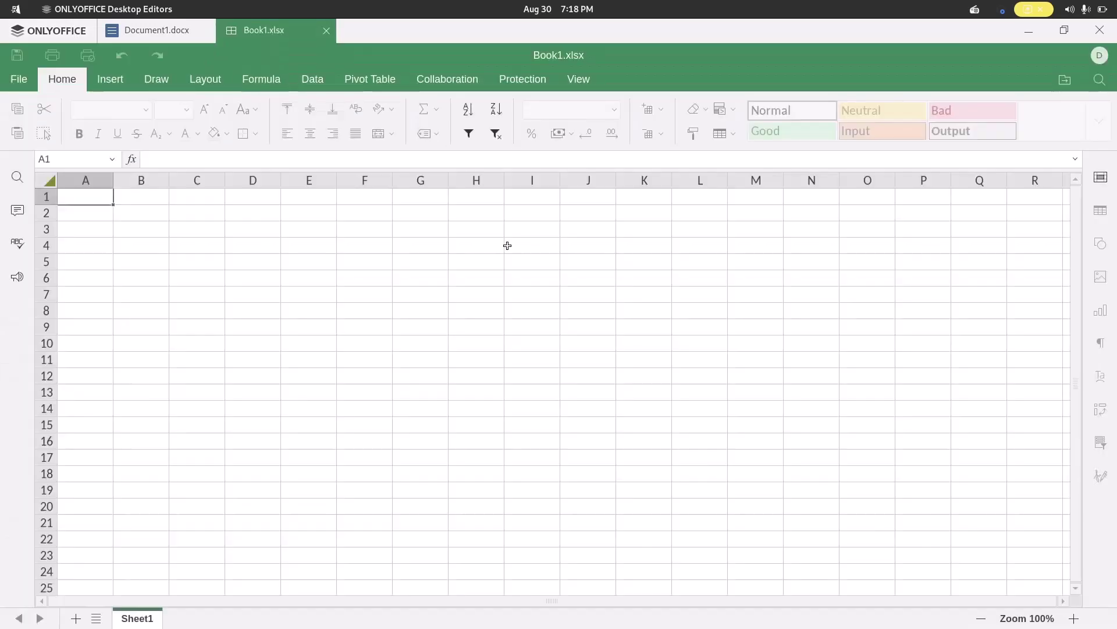
pyautogui.click(262, 278)
pyautogui.click(368, 242)
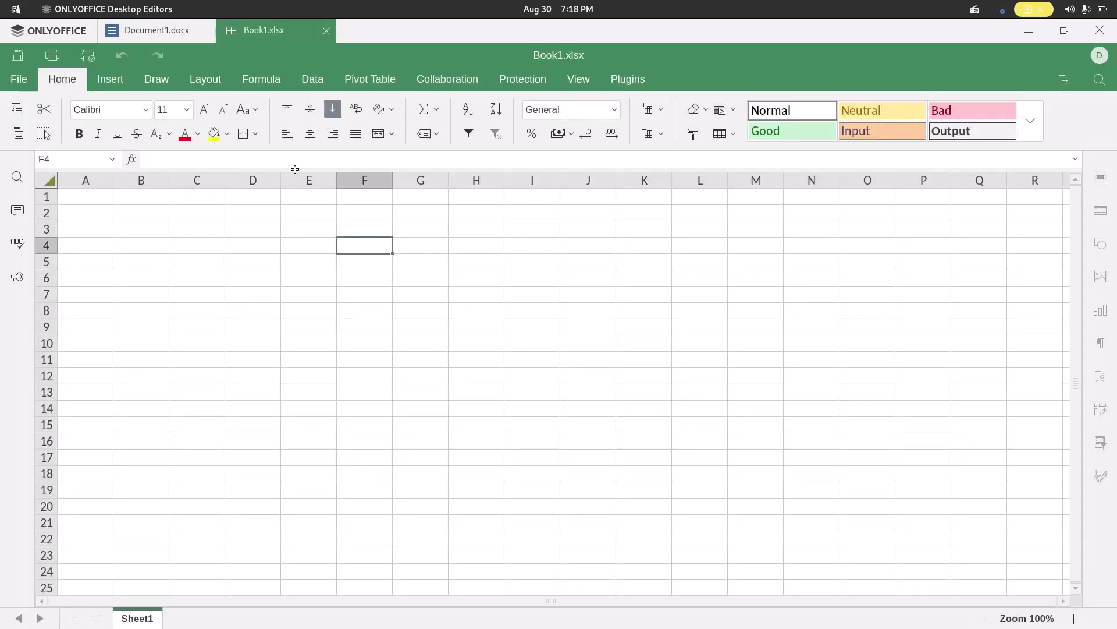
# Look through the spreadsheet's insert, draw, layout, formula and data tools, and return to the home tools
pyautogui.click(119, 76)
pyautogui.click(157, 81)
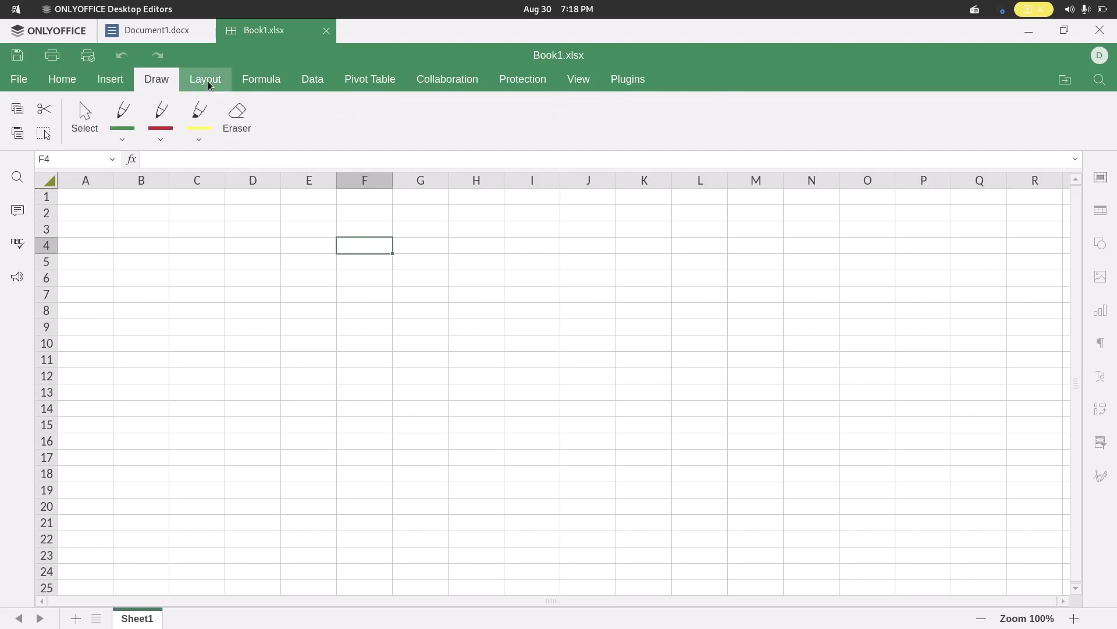
pyautogui.click(208, 85)
pyautogui.click(242, 83)
pyautogui.click(314, 80)
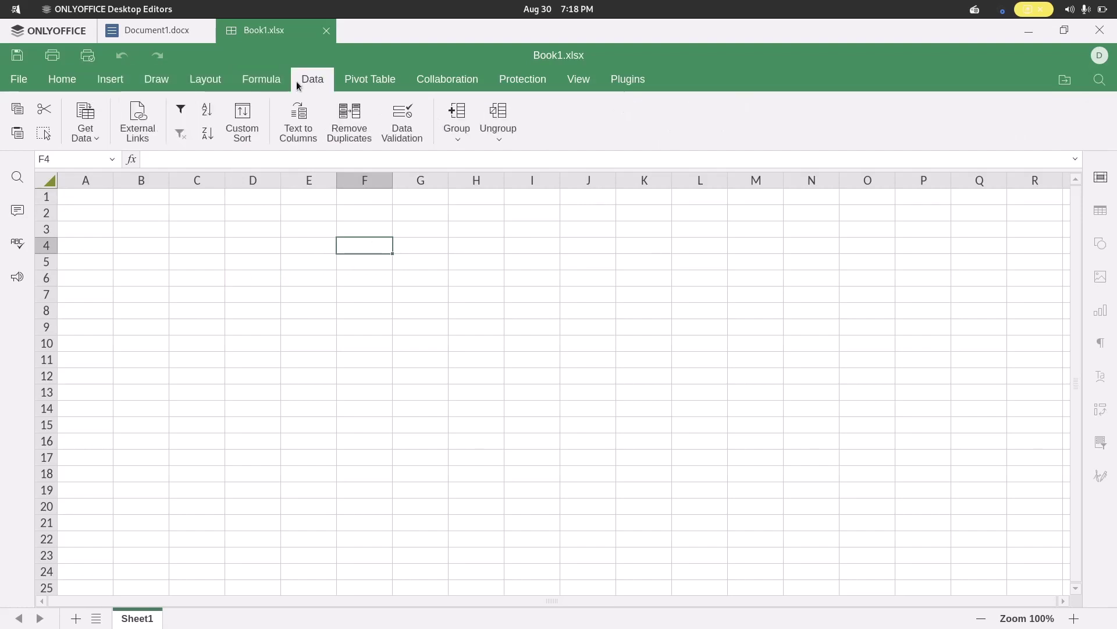
pyautogui.click(61, 79)
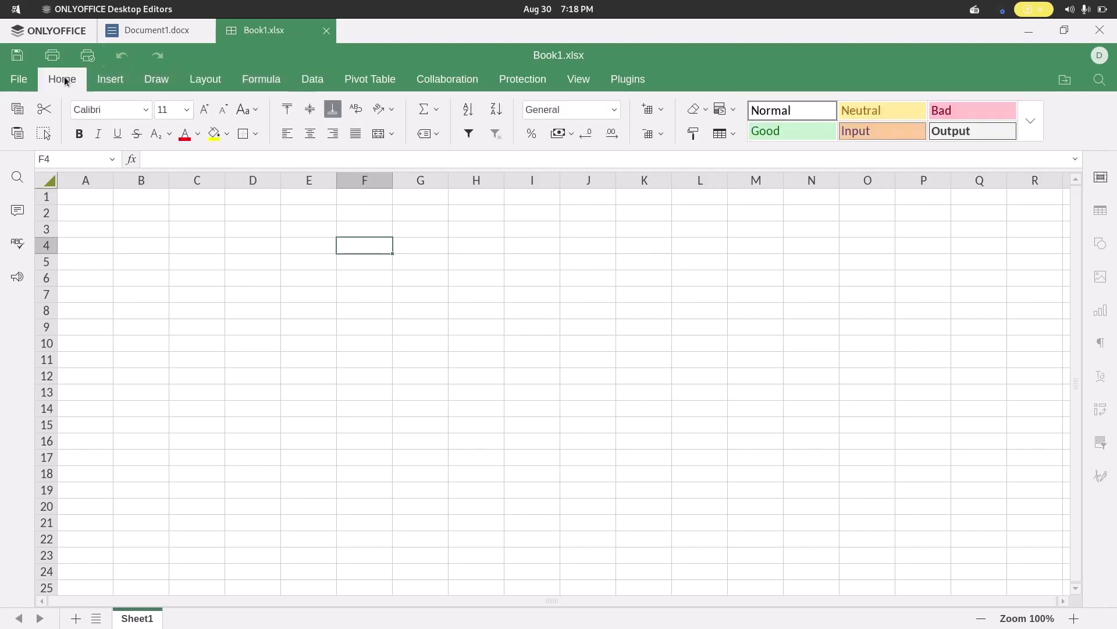
# Create a new blank presentation from the ONLYOFFICE start page
pyautogui.click(44, 30)
pyautogui.click(95, 244)
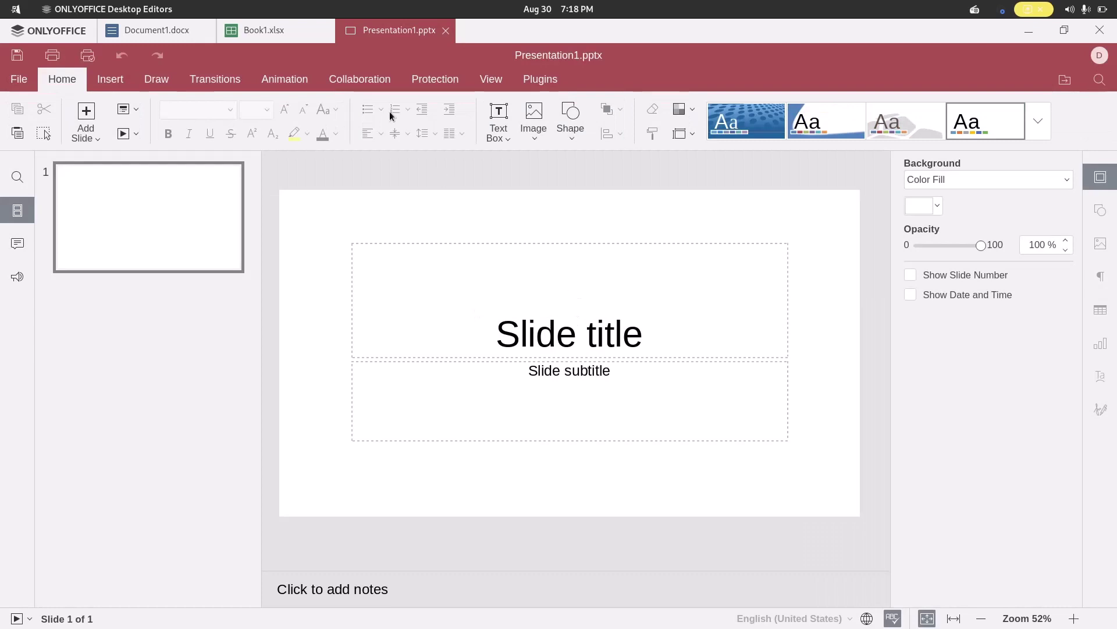
# Close the ONLYOFFICE editors and examine the system's quick settings from the desktop
pyautogui.click(1096, 37)
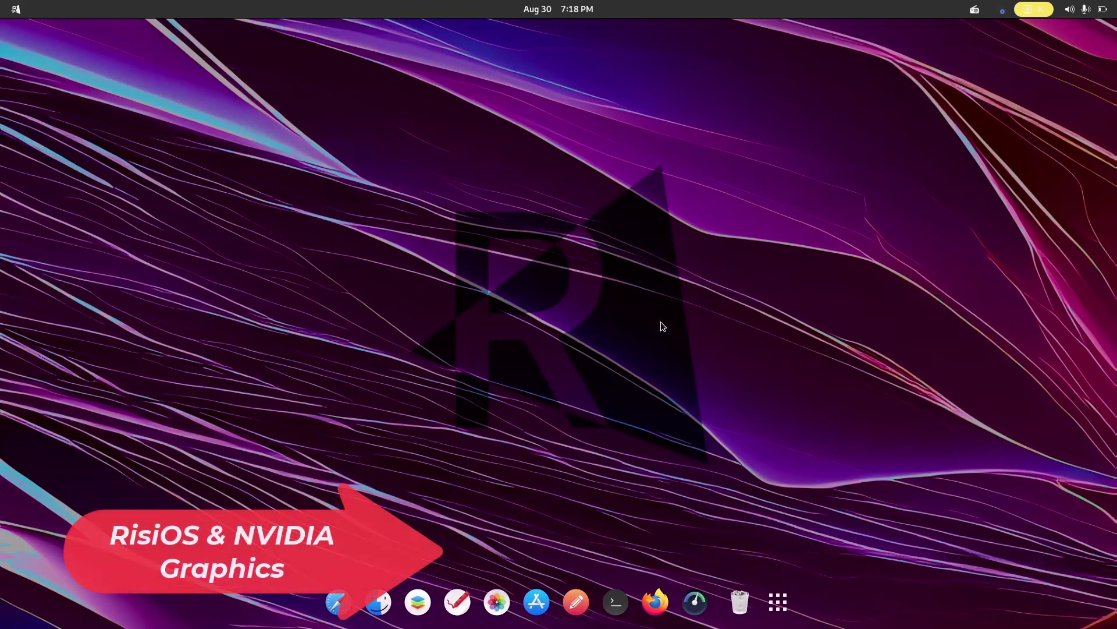
pyautogui.click(1086, 10)
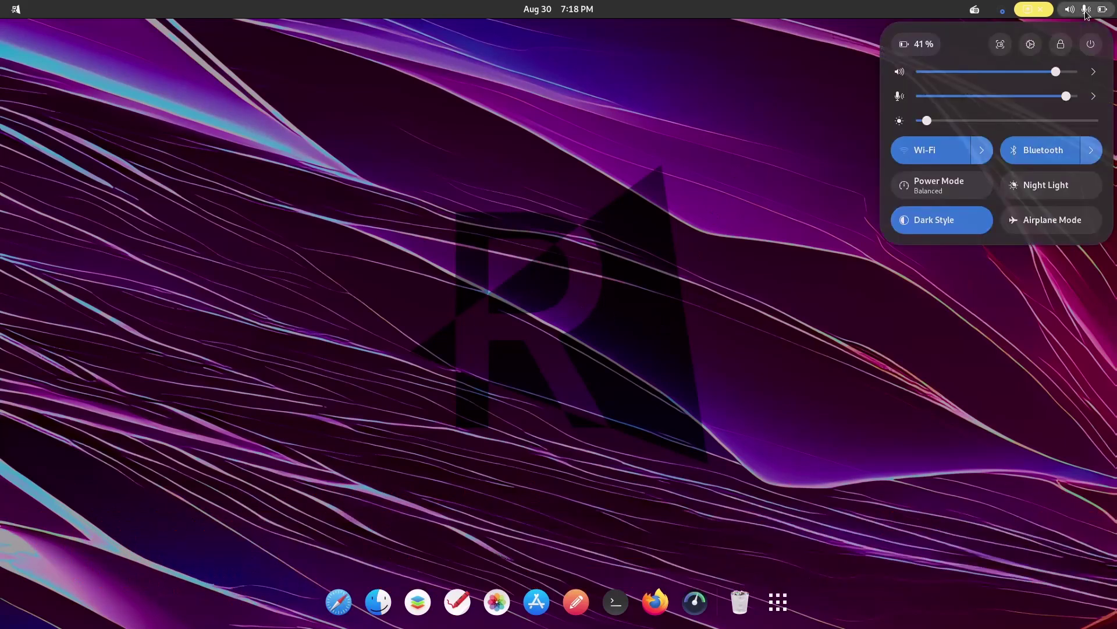
pyautogui.click(904, 407)
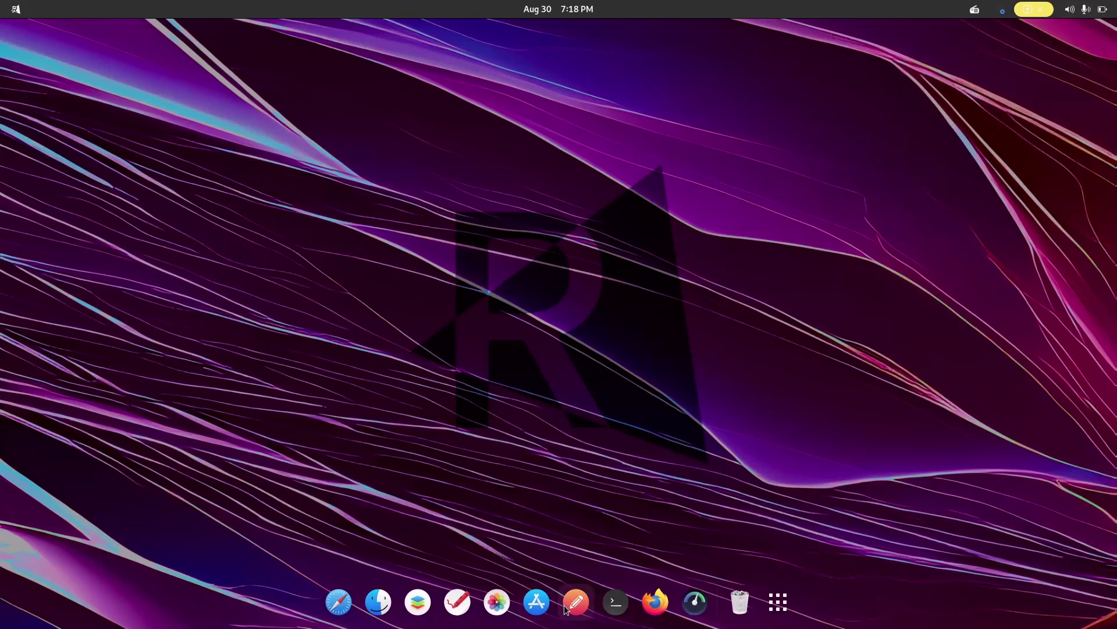
pyautogui.click(615, 603)
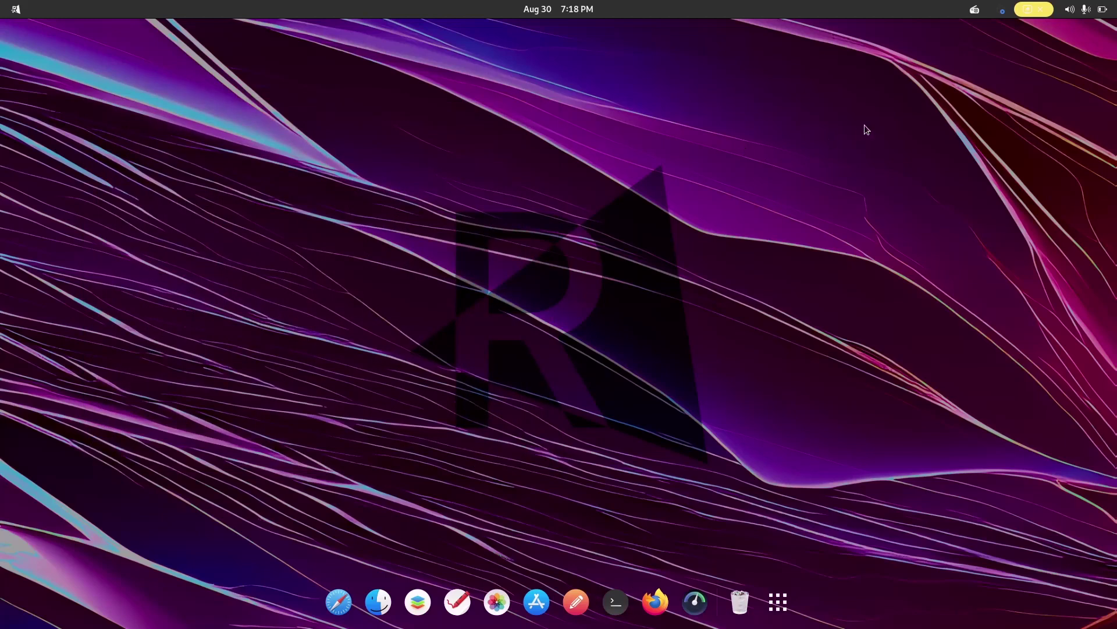
pyautogui.click(1102, 7)
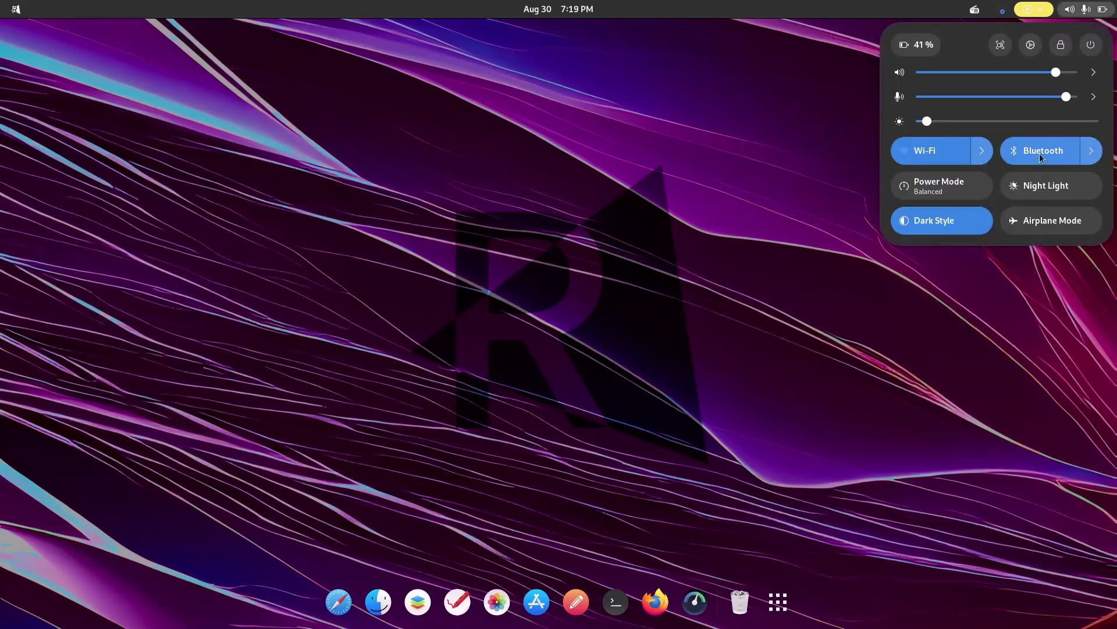
pyautogui.click(761, 187)
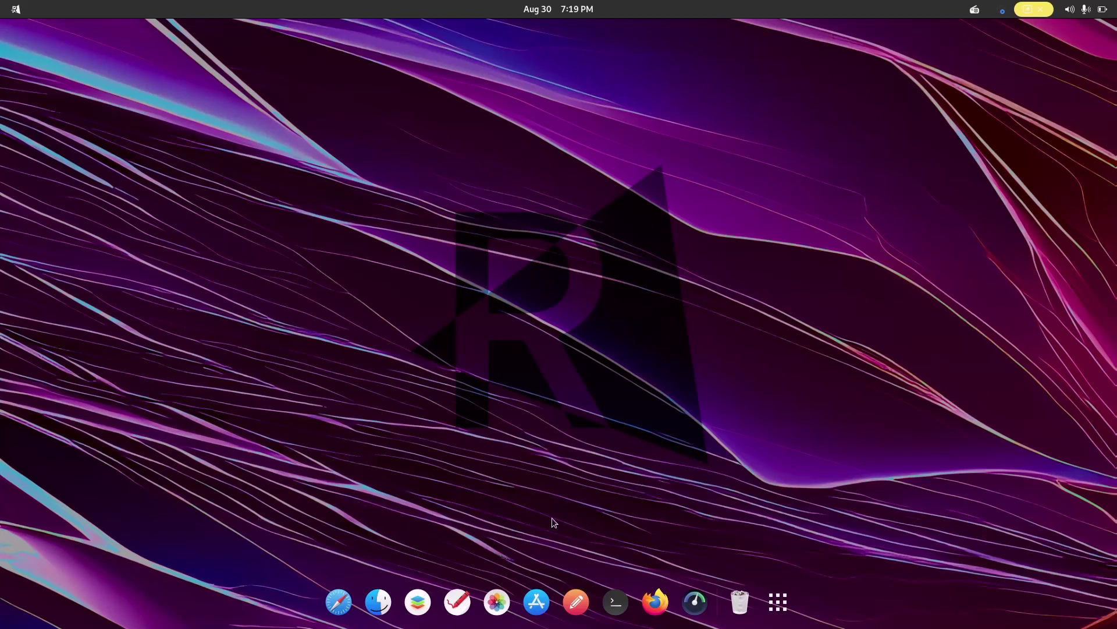
# Inspect the launch options for Web Apps in the application grid, and check the quick settings again from the desktop
pyautogui.click(778, 601)
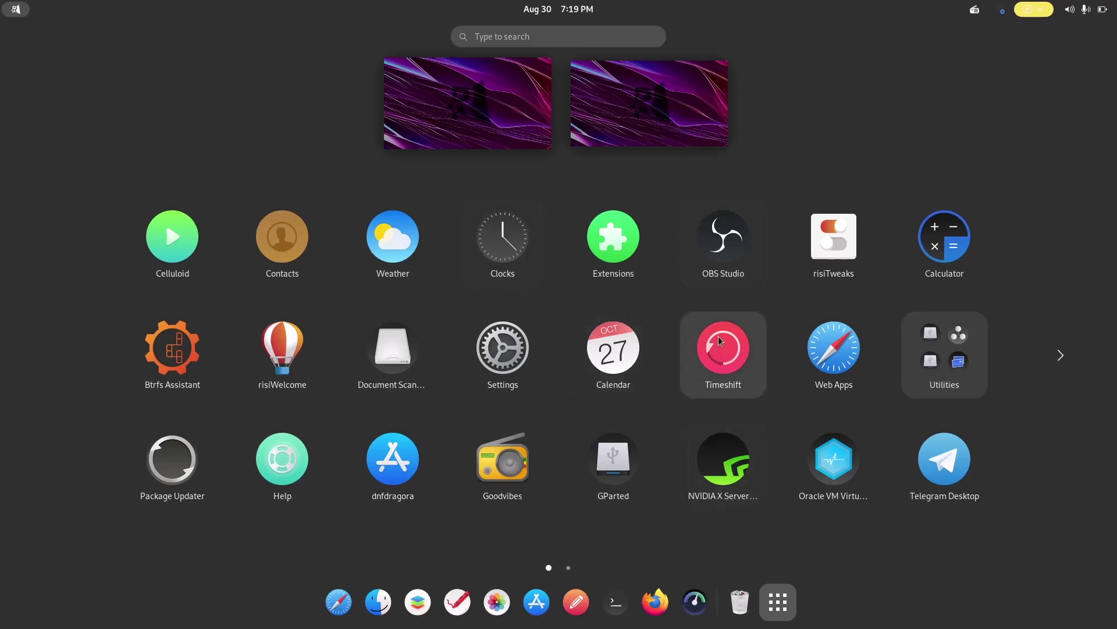
pyautogui.rightClick(825, 365)
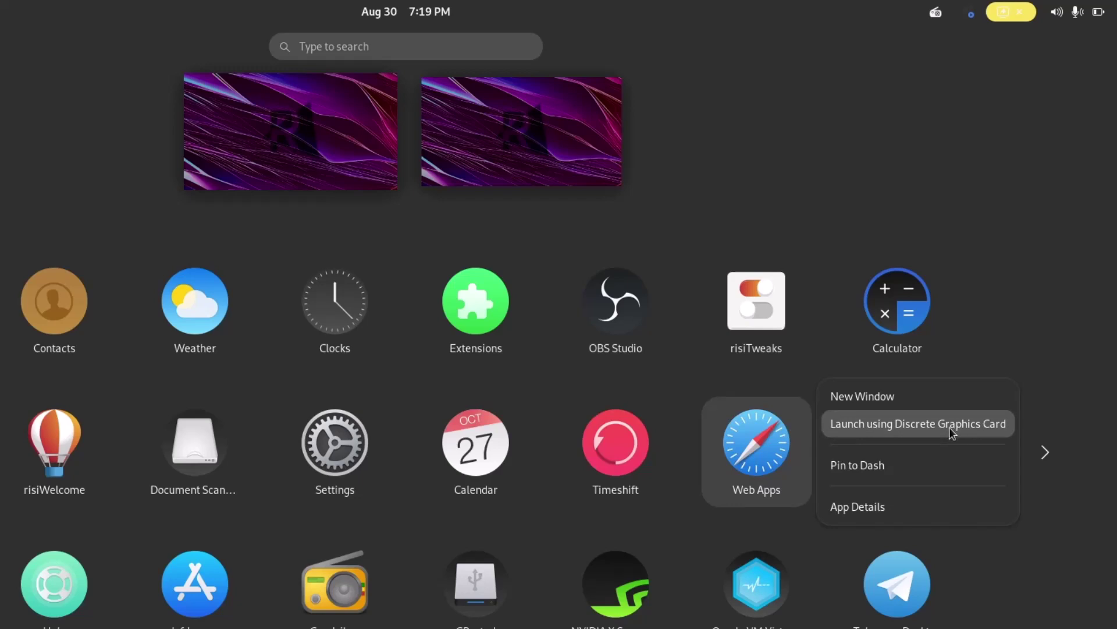
pyautogui.click(806, 169)
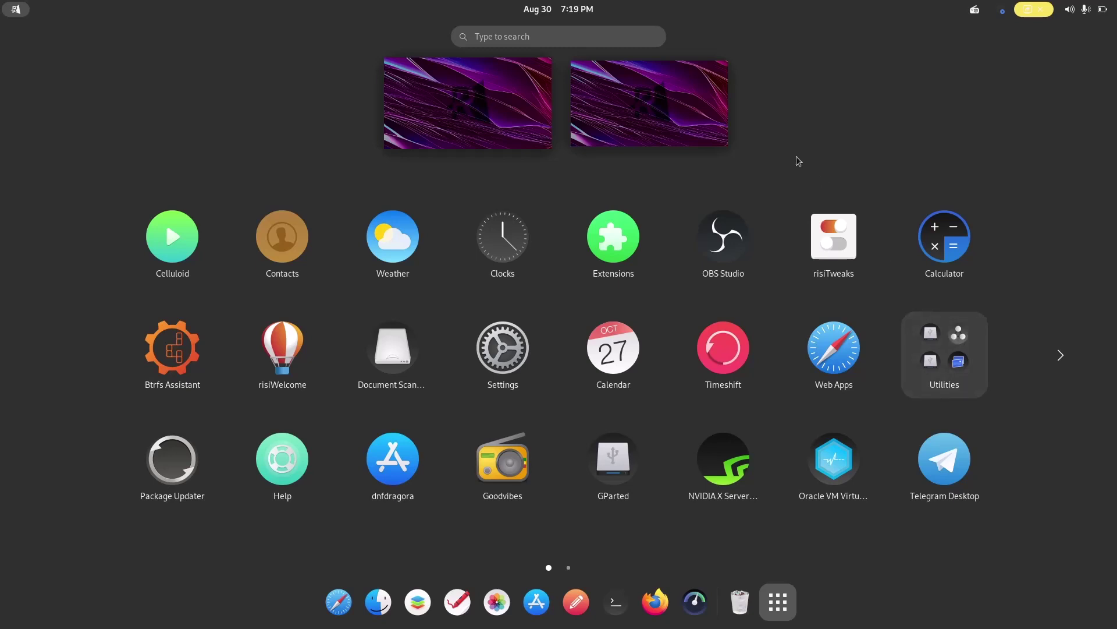
pyautogui.click(466, 92)
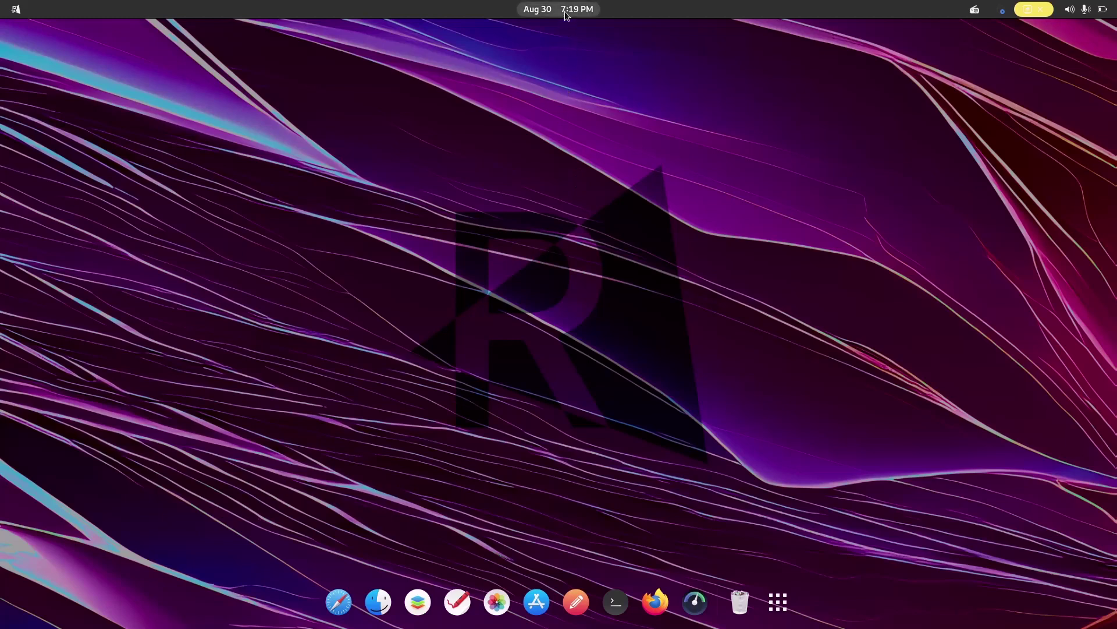
pyautogui.click(1101, 13)
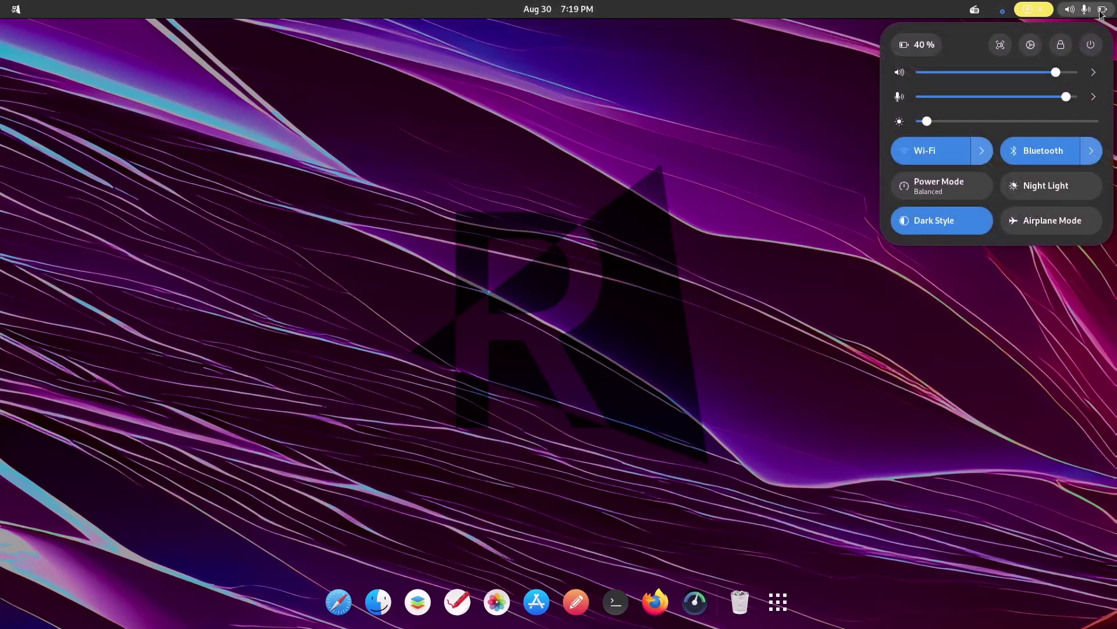
pyautogui.click(589, 213)
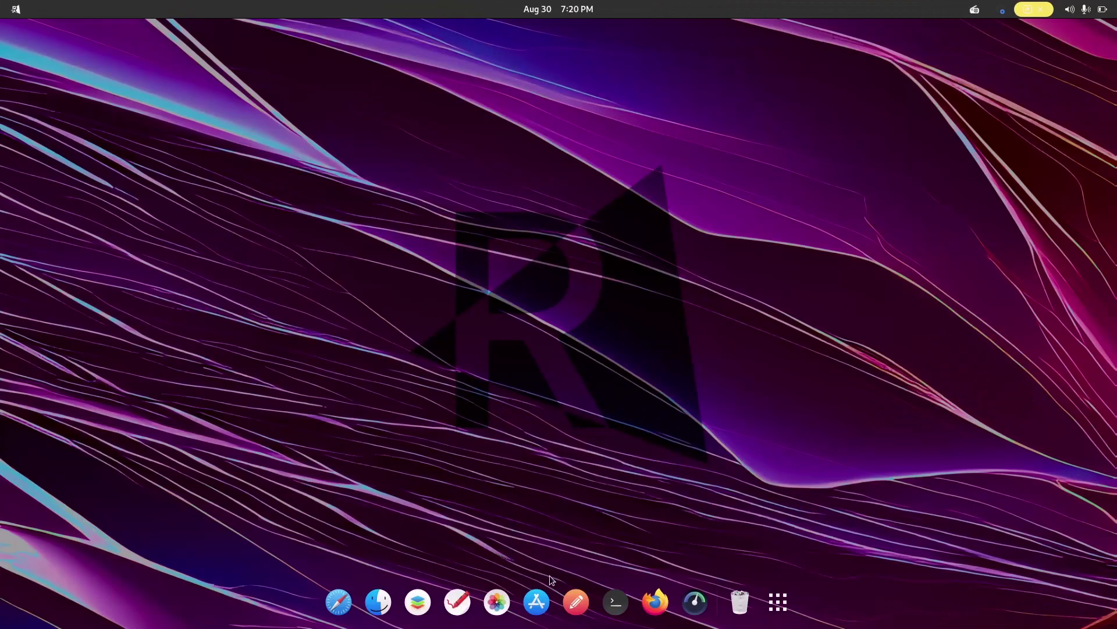
# Open the Software application and look through its installed apps and updates, returning to the Explore page
pyautogui.click(537, 601)
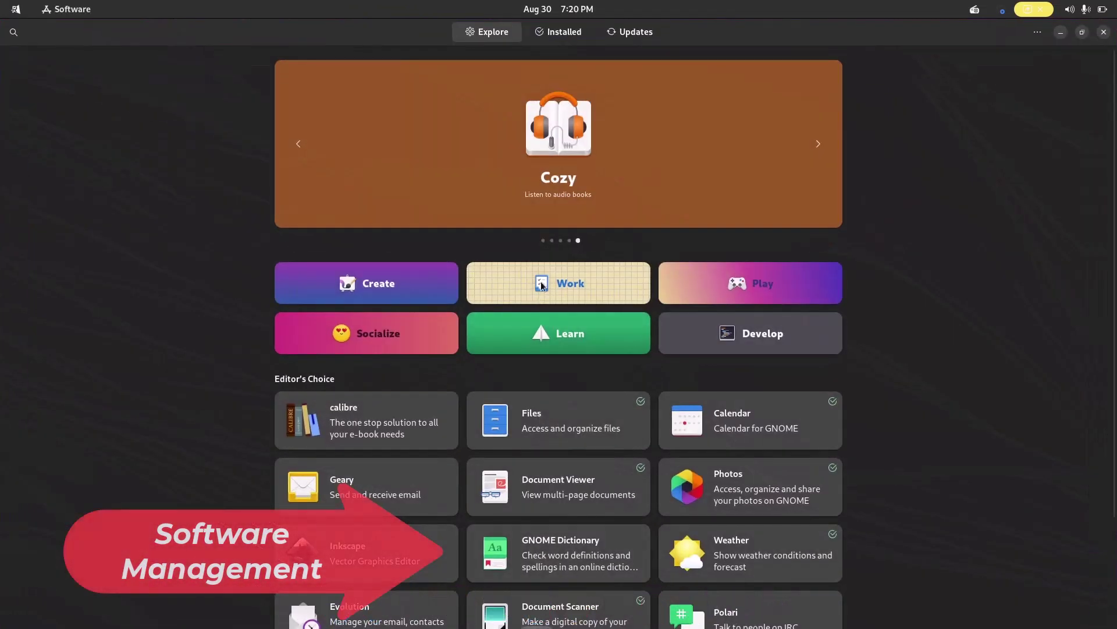
pyautogui.click(558, 34)
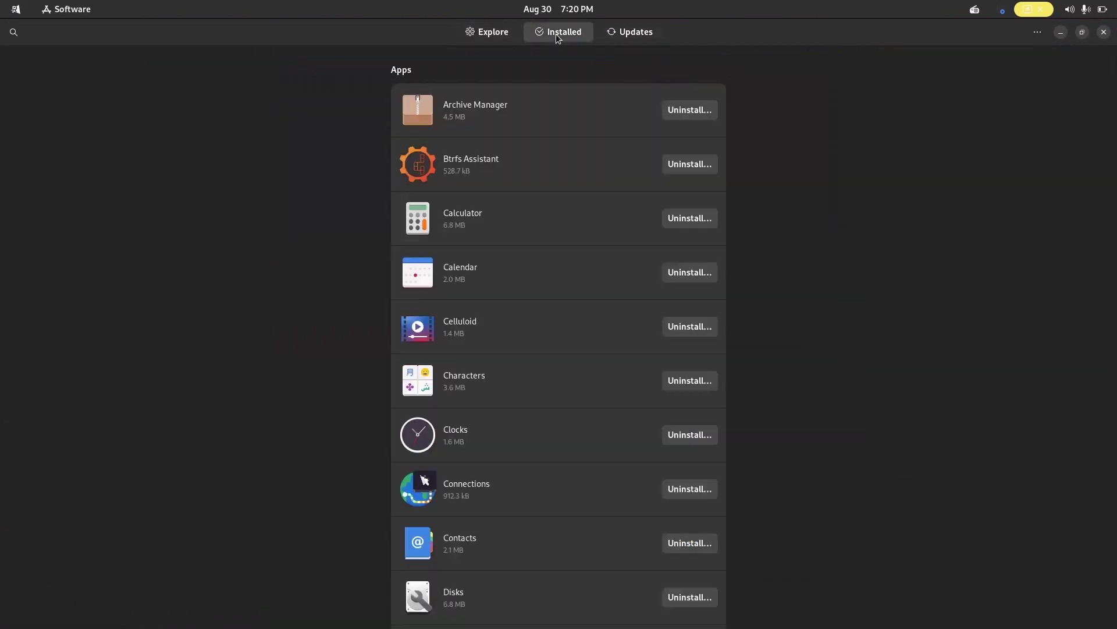
pyautogui.click(610, 34)
pyautogui.click(506, 37)
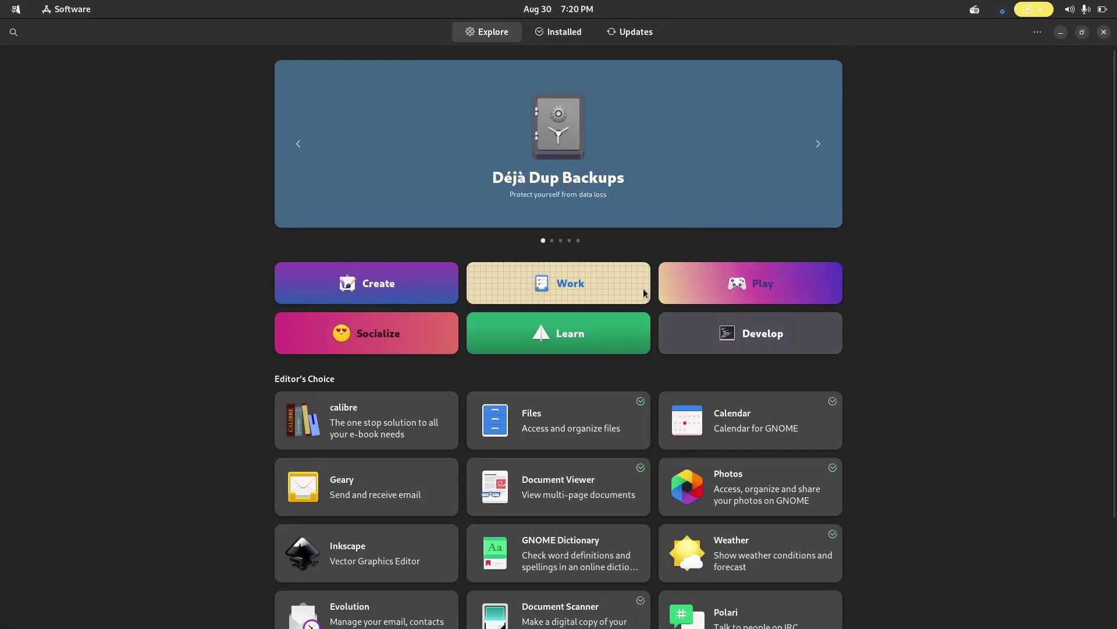
# Browse the applications in the Create category and close Software
pyautogui.click(403, 293)
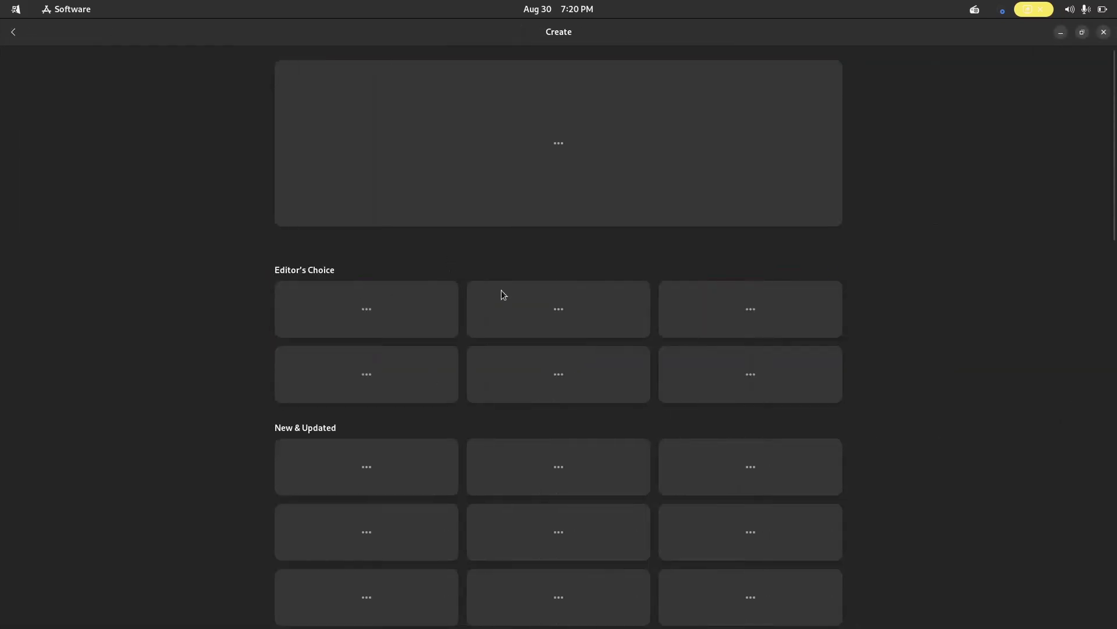
pyautogui.scroll(-10, 480, 407)
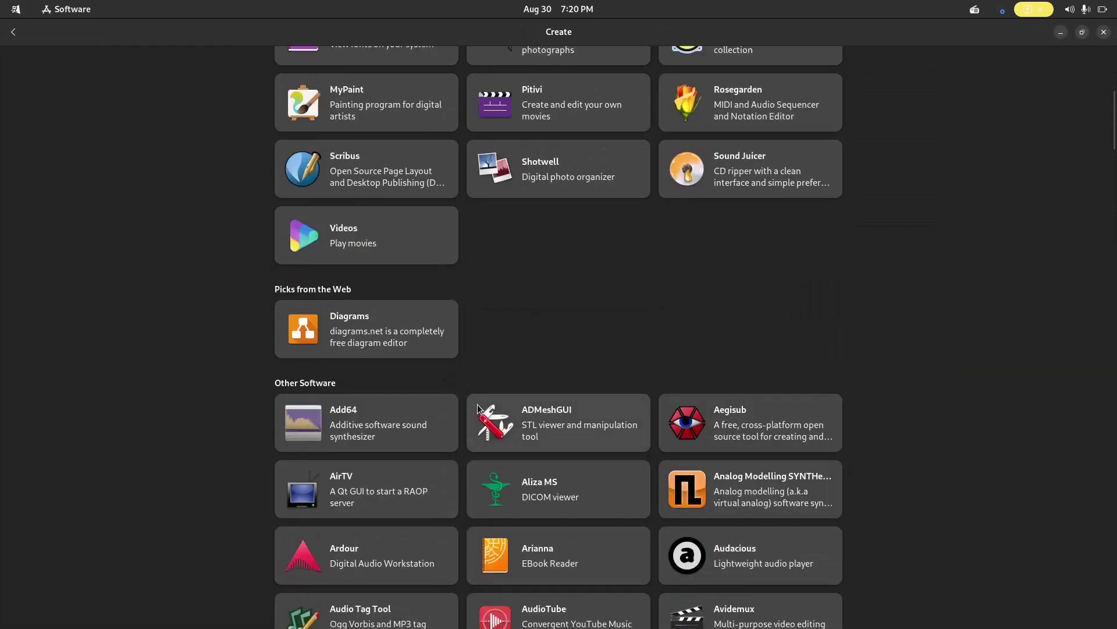
pyautogui.scroll(10, 477, 404)
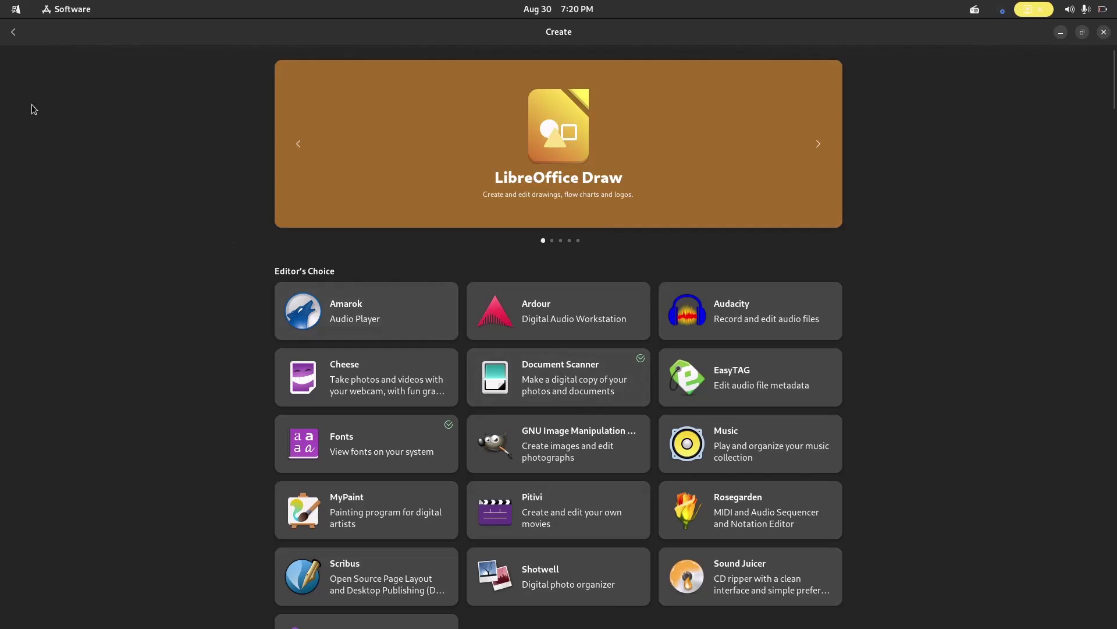
pyautogui.click(13, 32)
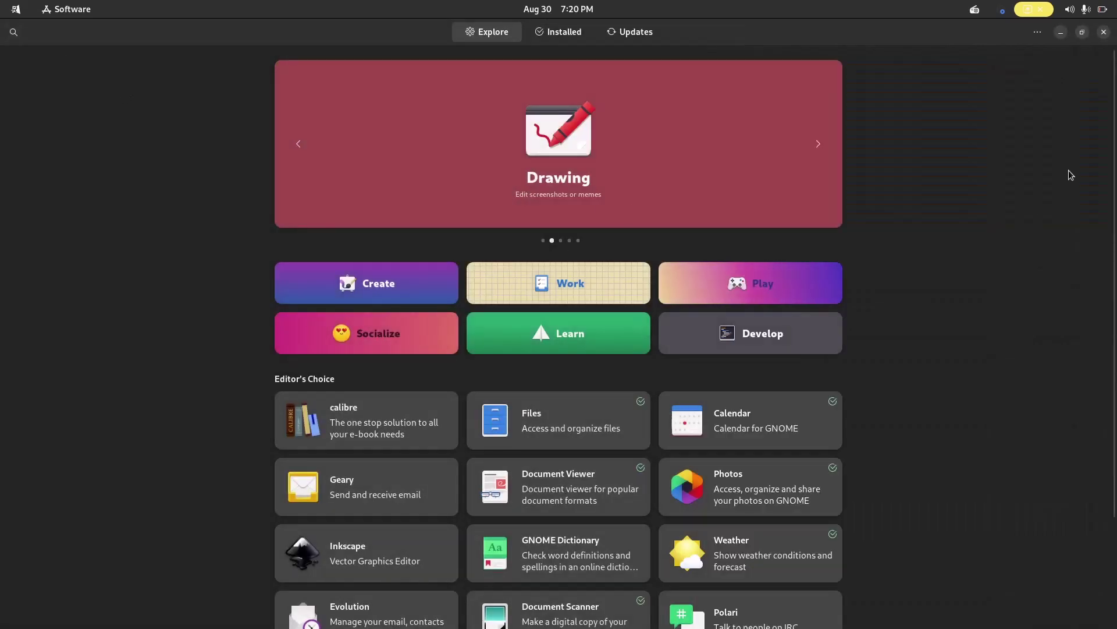
pyautogui.click(1104, 32)
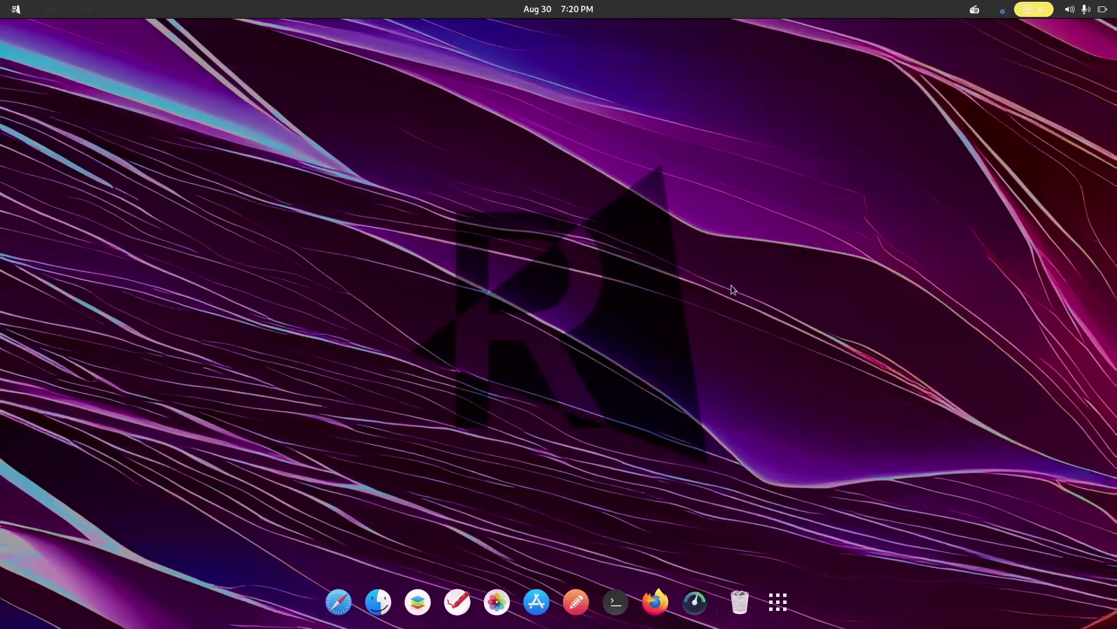
# Open a terminal to view the system information summary and close it
pyautogui.click(618, 602)
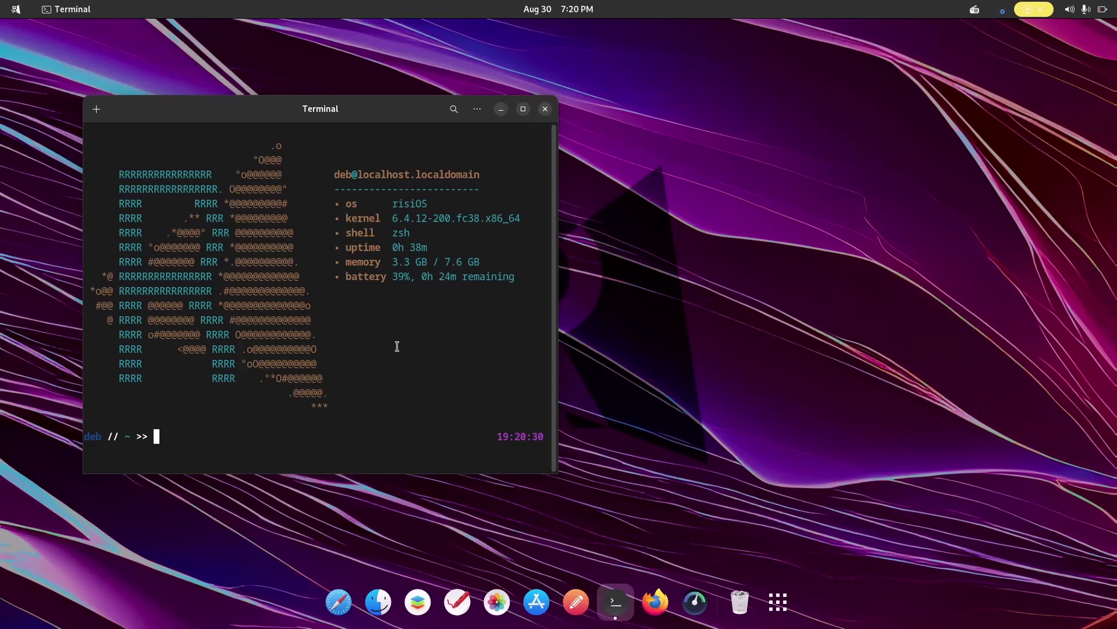
pyautogui.click(546, 109)
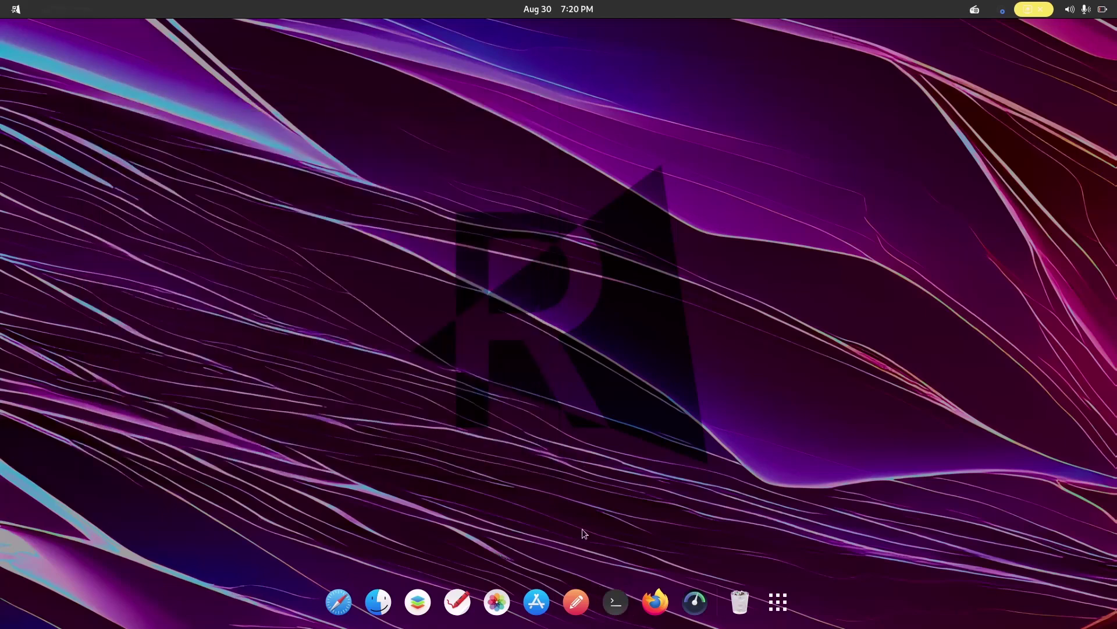
# Review the full list of software repositories in Software, from Flatpak to firmware sources, and quit the application
pyautogui.click(536, 602)
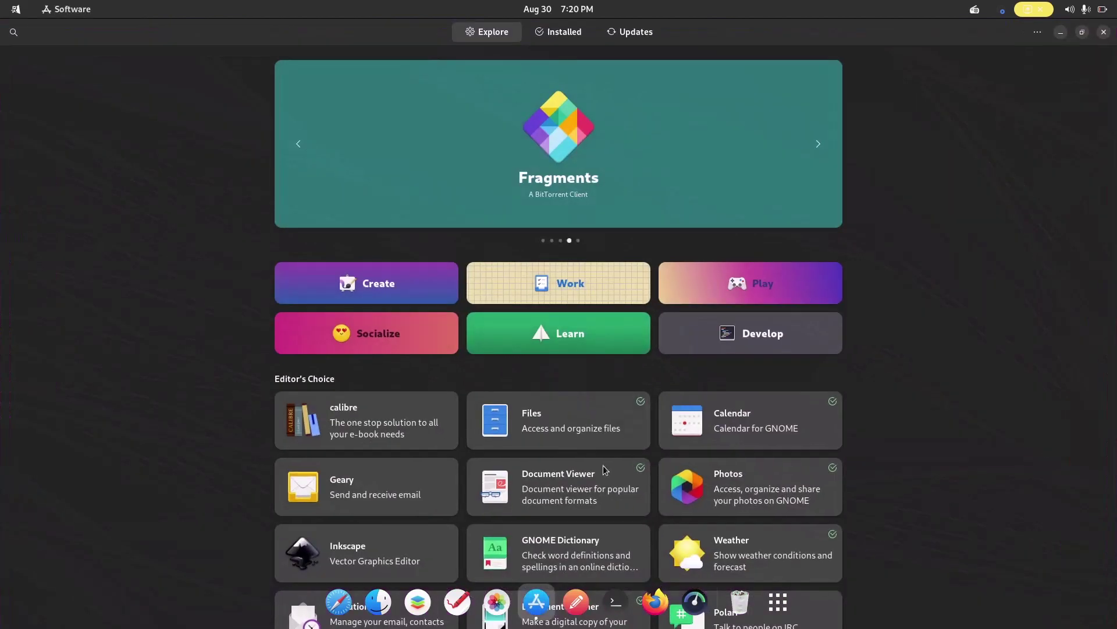
pyautogui.click(1038, 32)
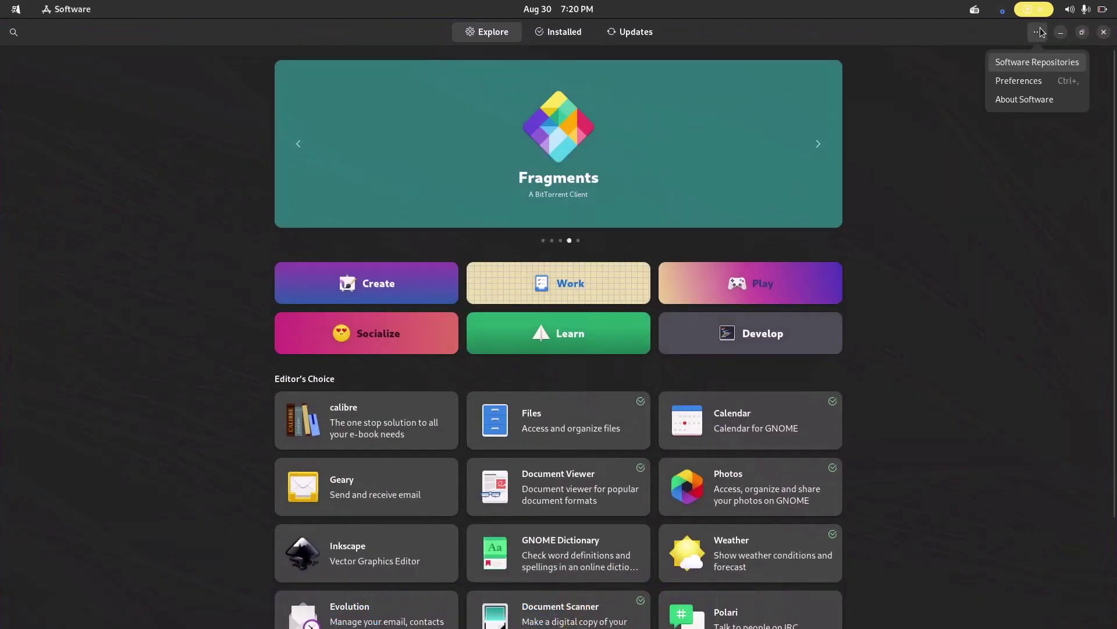
pyautogui.click(1006, 63)
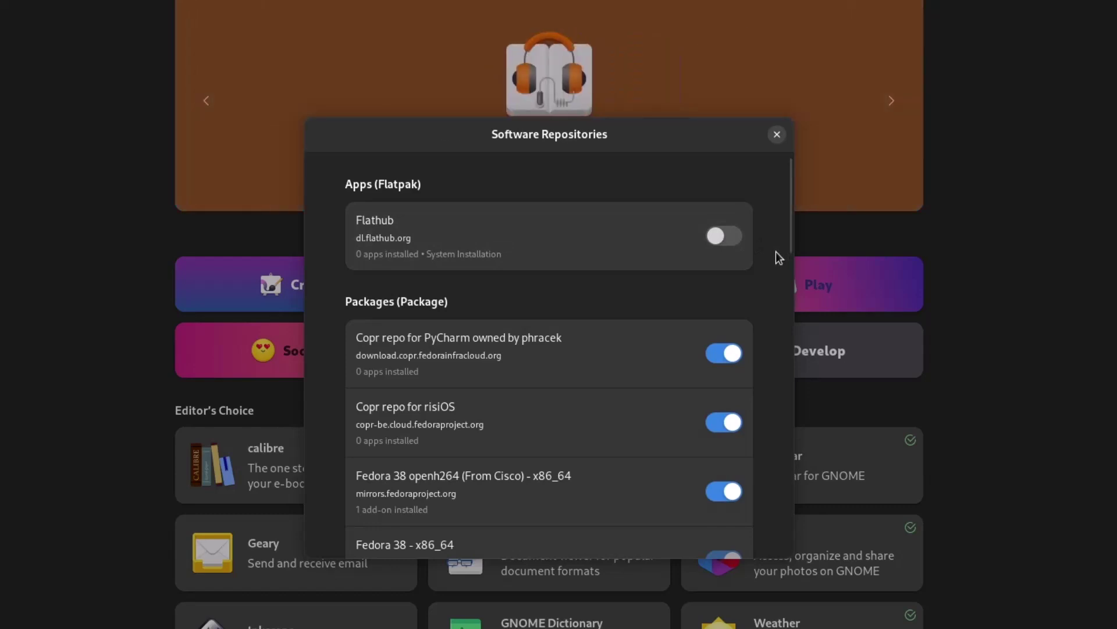
pyautogui.scroll(-1, 776, 251)
pyautogui.scroll(-1, 776, 252)
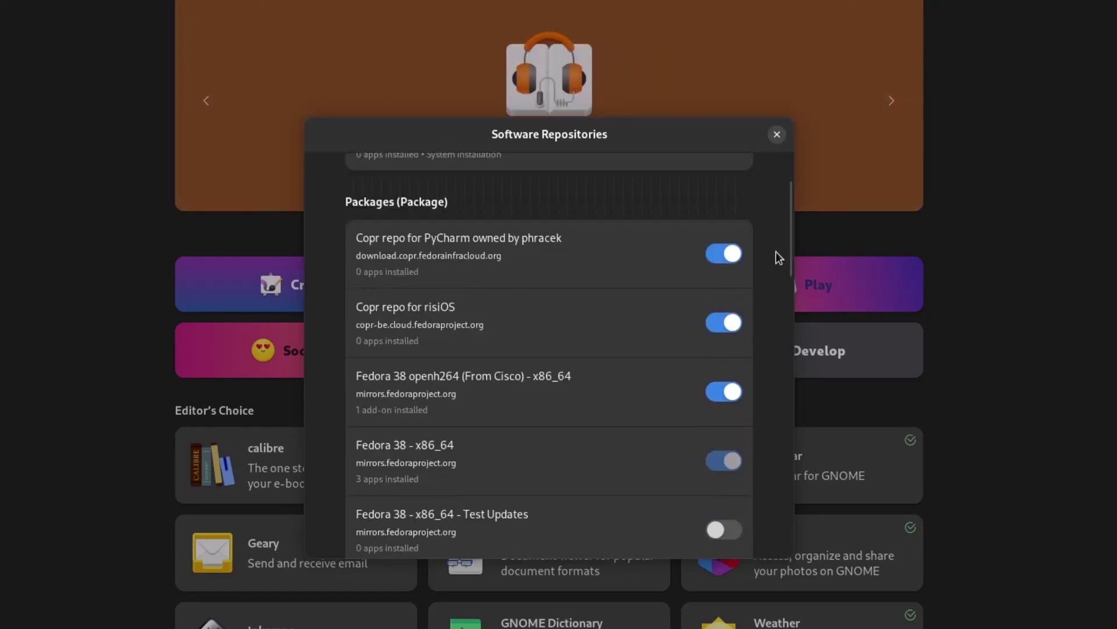
pyautogui.scroll(-4, 776, 252)
pyautogui.scroll(-6, 776, 251)
pyautogui.scroll(-7, 777, 251)
pyautogui.scroll(-6, 776, 252)
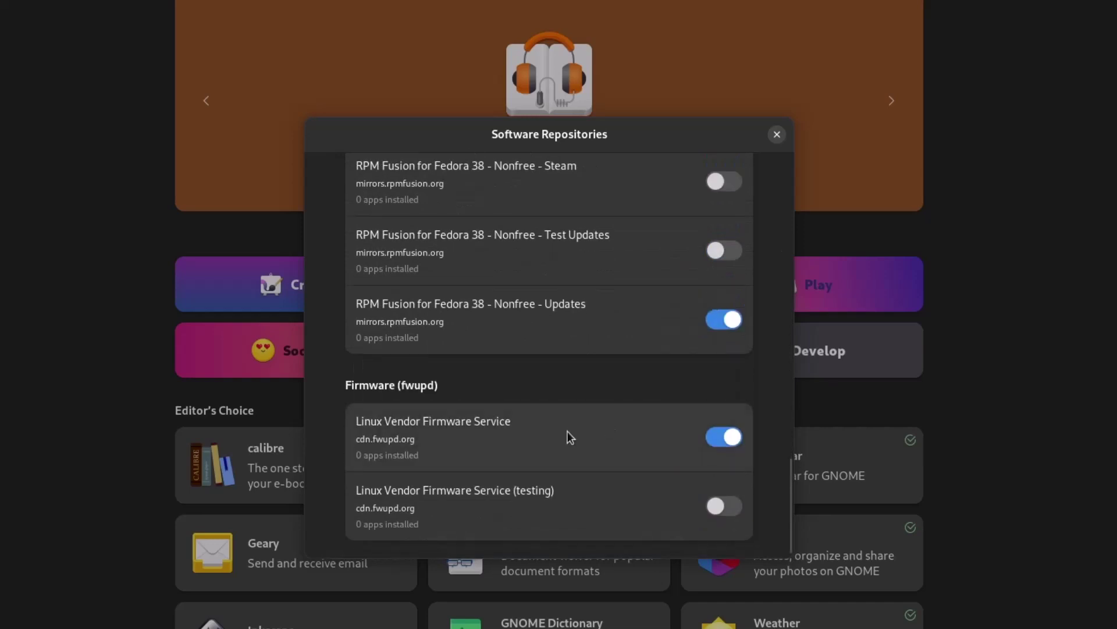
pyautogui.click(777, 135)
pyautogui.hotkey('ctrl', 'q')
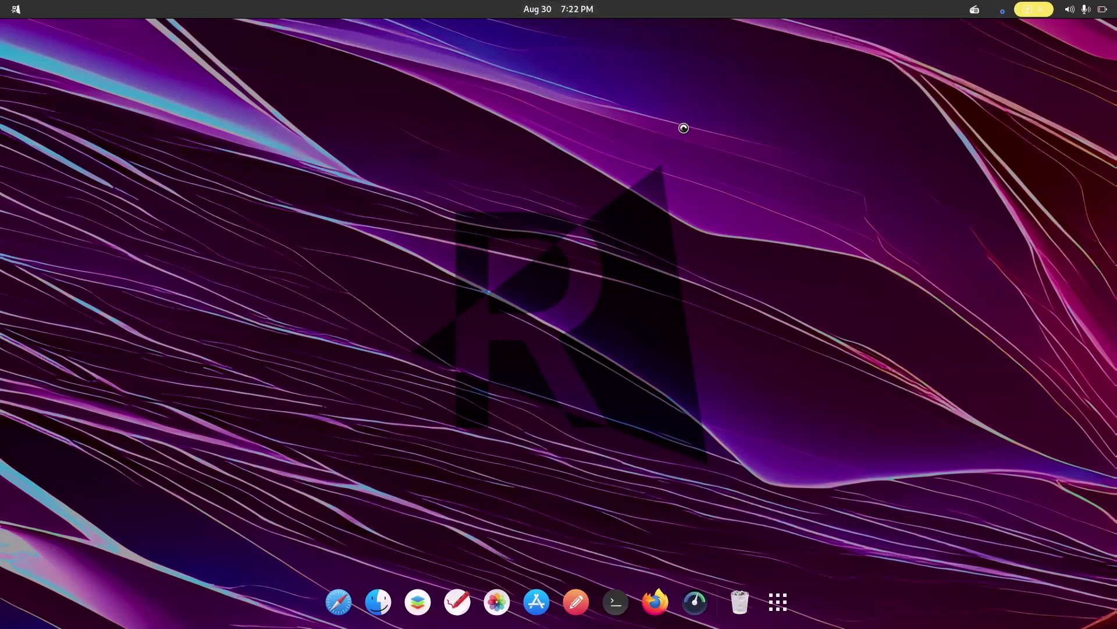
# Reopen Software, glance at the installed applications and go back to the Explore page
pyautogui.click(536, 601)
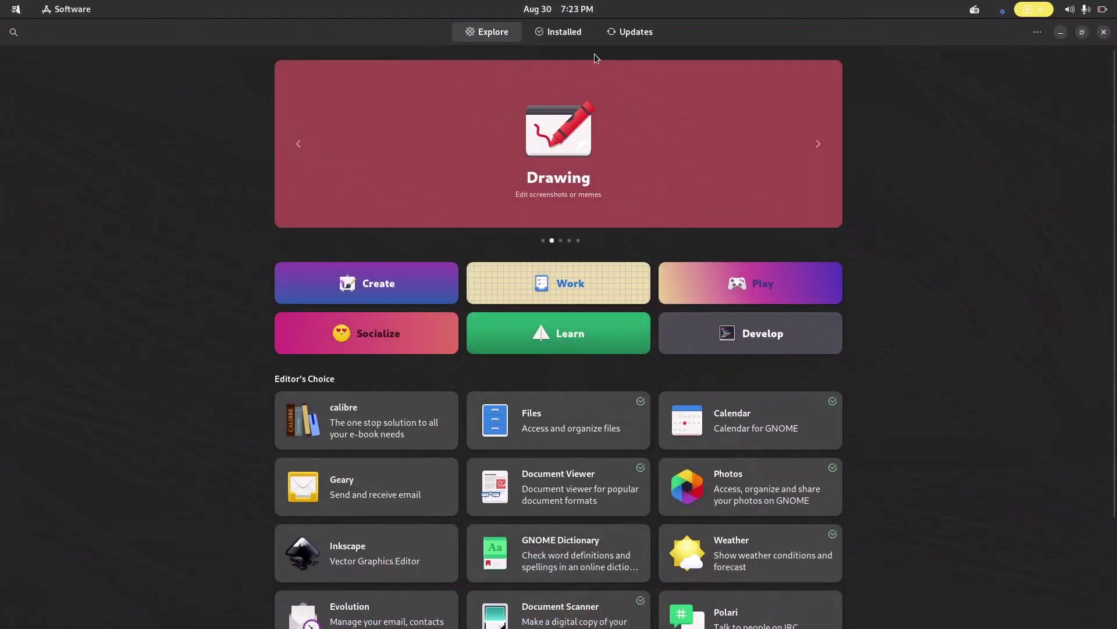
pyautogui.click(568, 34)
pyautogui.click(493, 36)
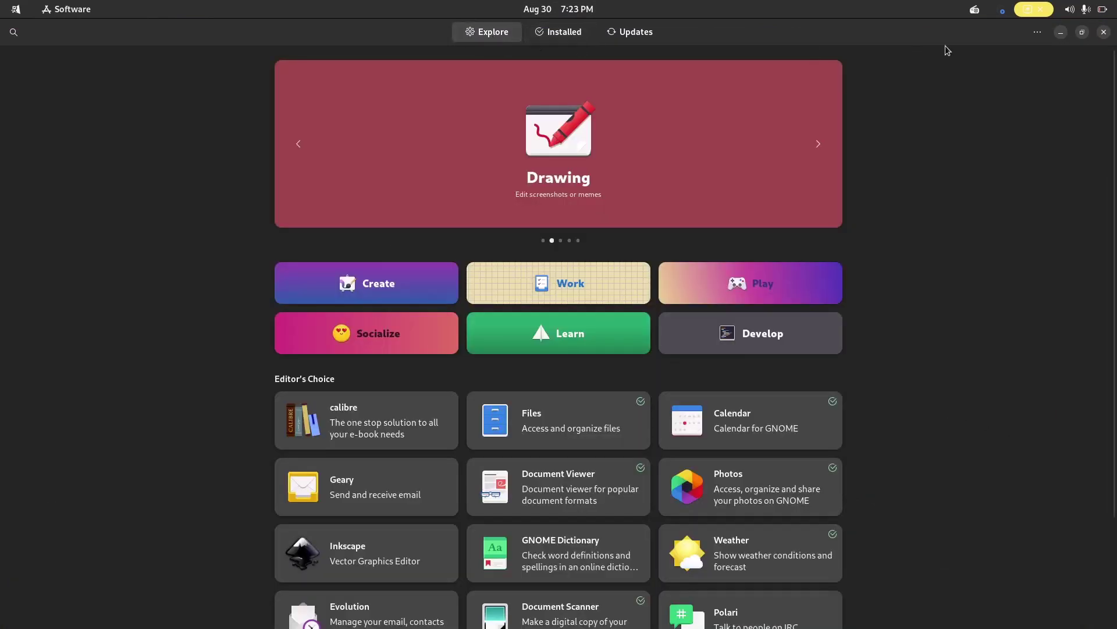
# View the calendar and notifications from the desktop and dismiss them
pyautogui.press('super')
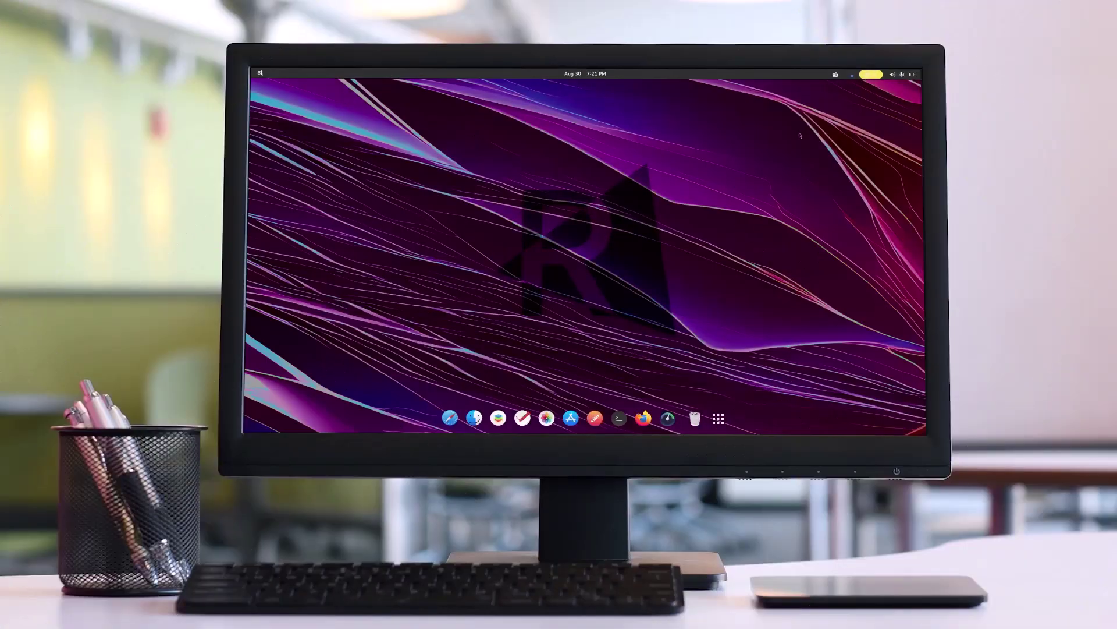
pyautogui.click(584, 74)
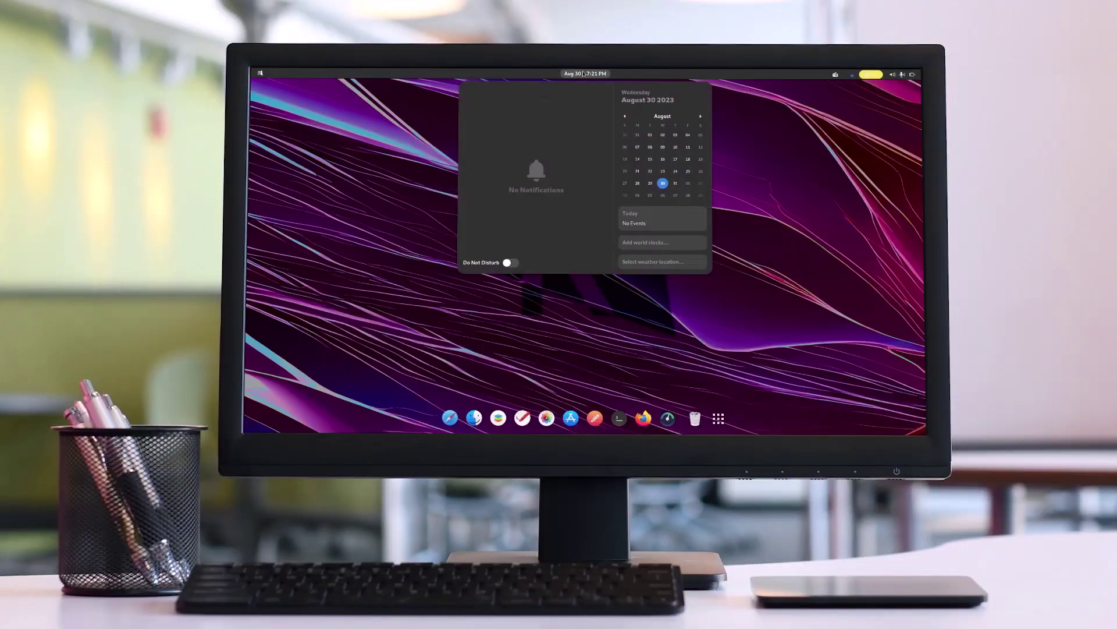
pyautogui.click(449, 144)
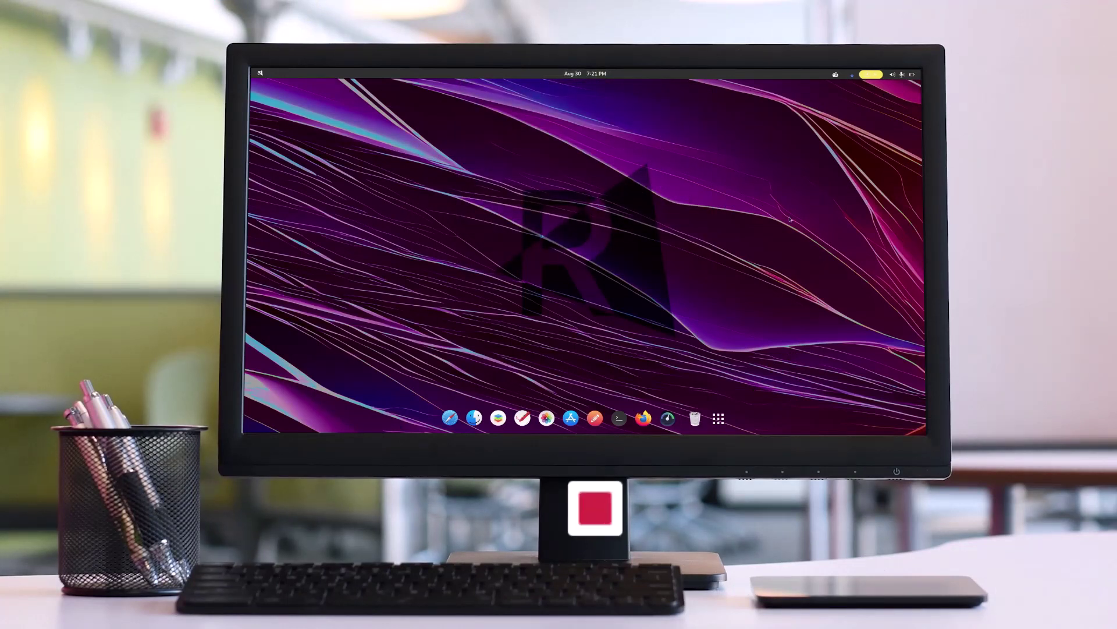